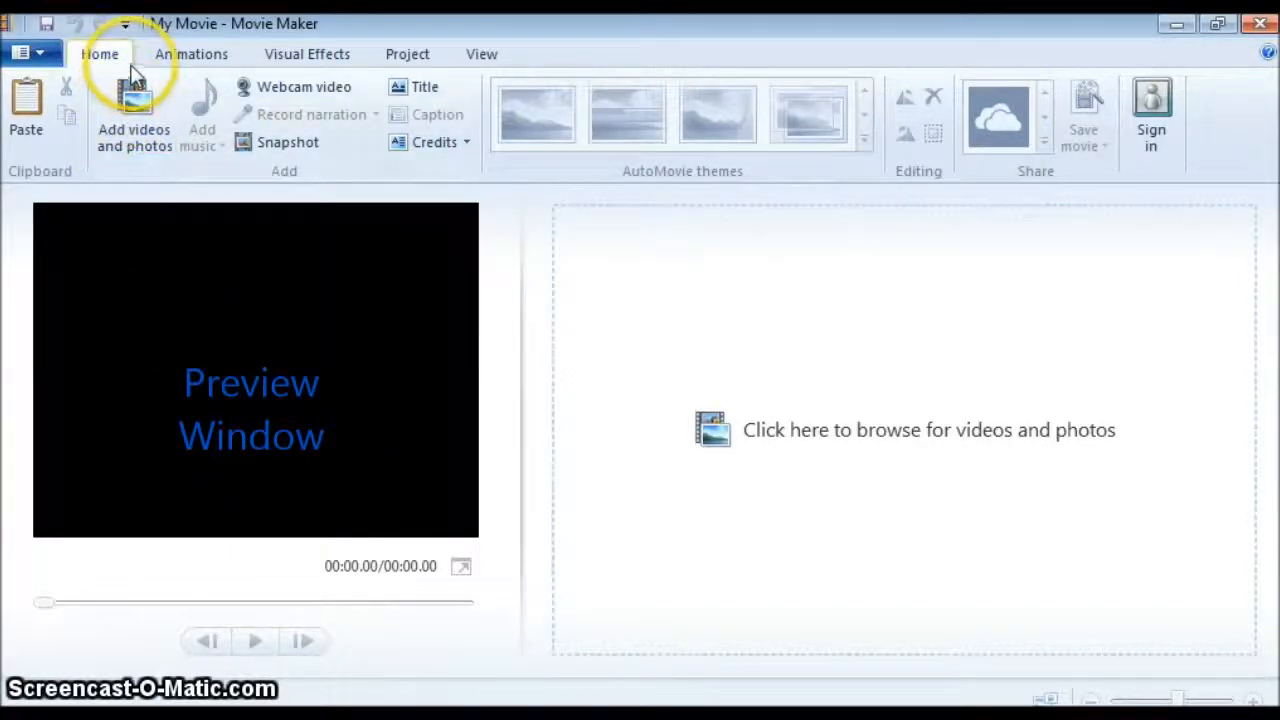
# Step: Examine the animation, visual effects, project and home editing tools available for the empty movie
pyautogui.click(205, 56)
pyautogui.click(306, 56)
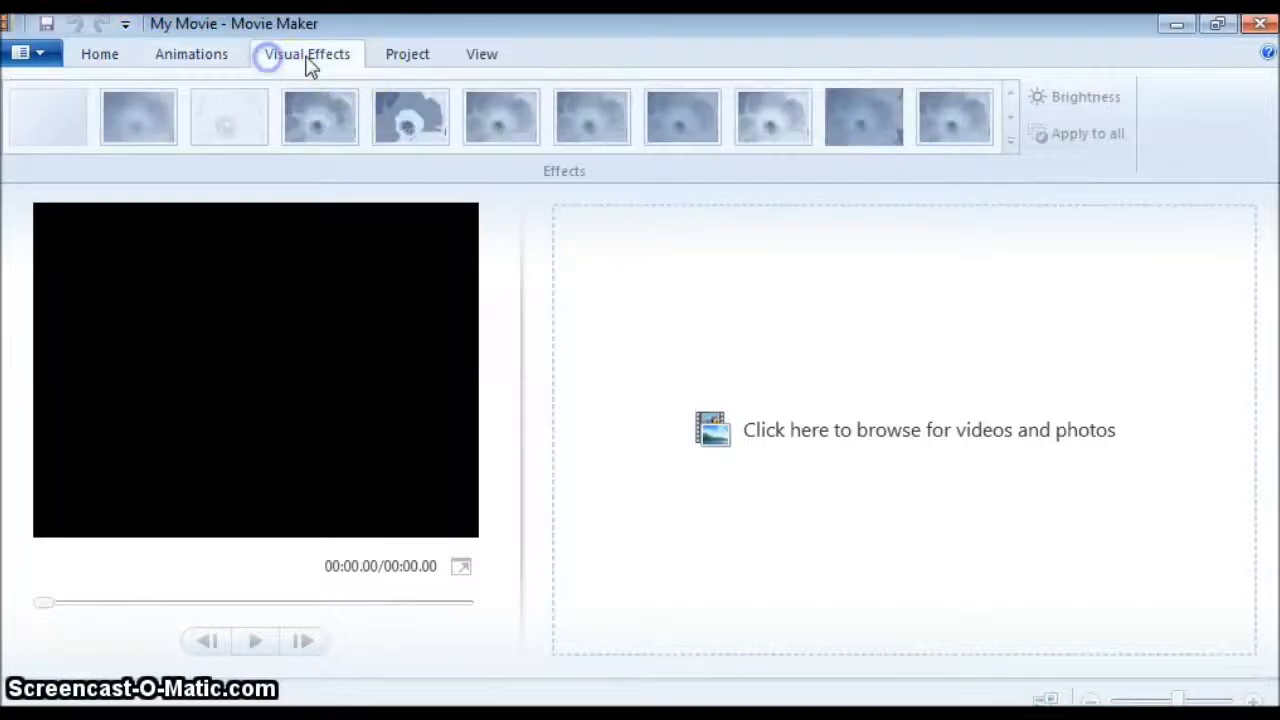
pyautogui.click(418, 62)
pyautogui.click(104, 56)
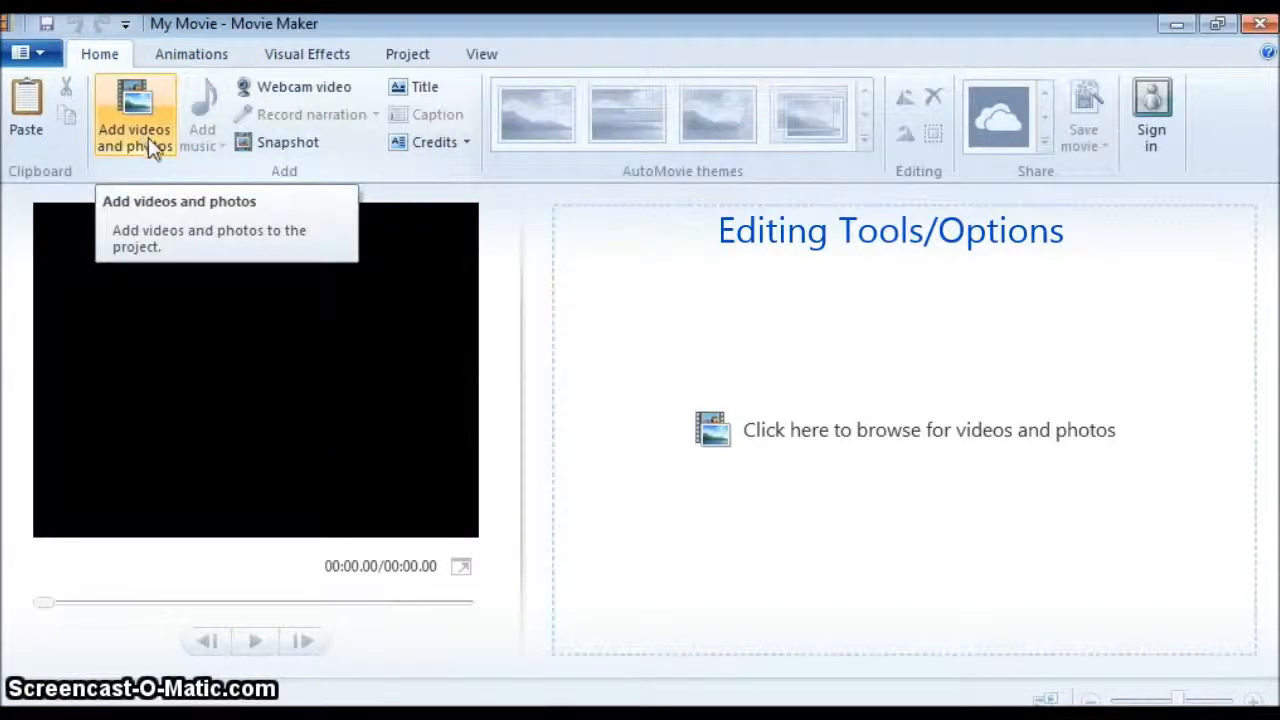
pyautogui.click(198, 56)
pyautogui.click(294, 54)
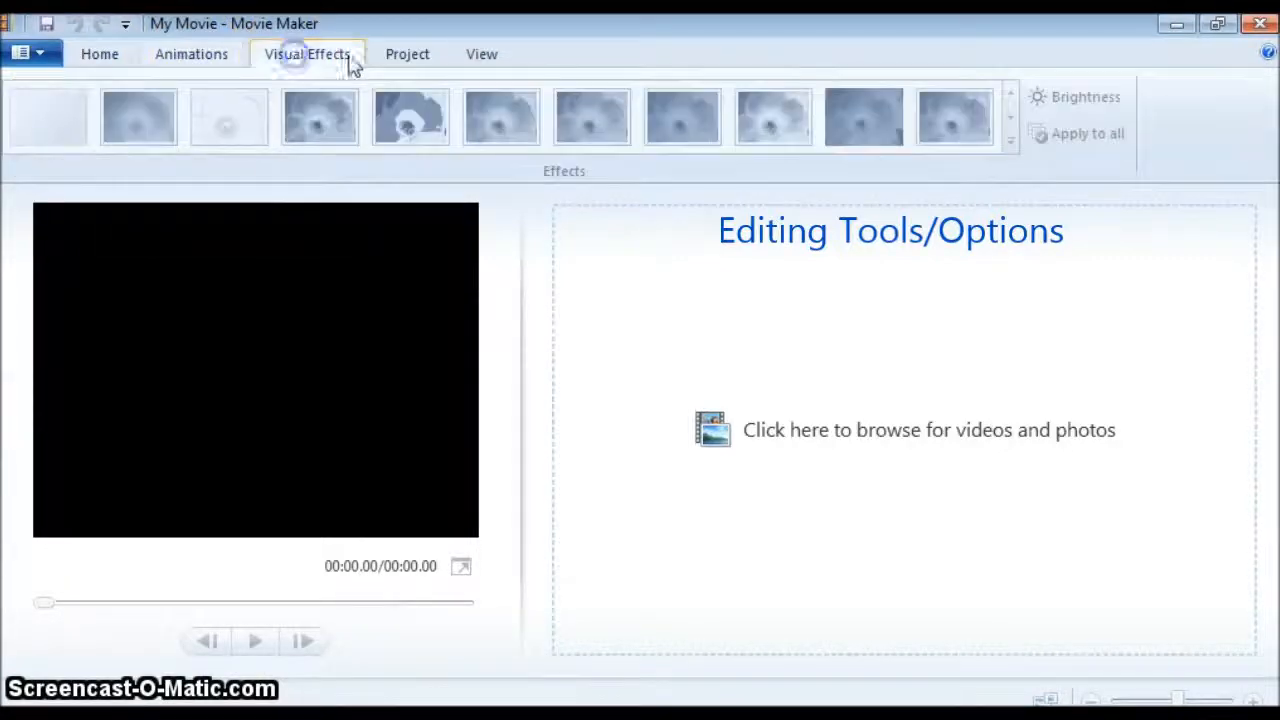
pyautogui.click(412, 58)
pyautogui.click(106, 57)
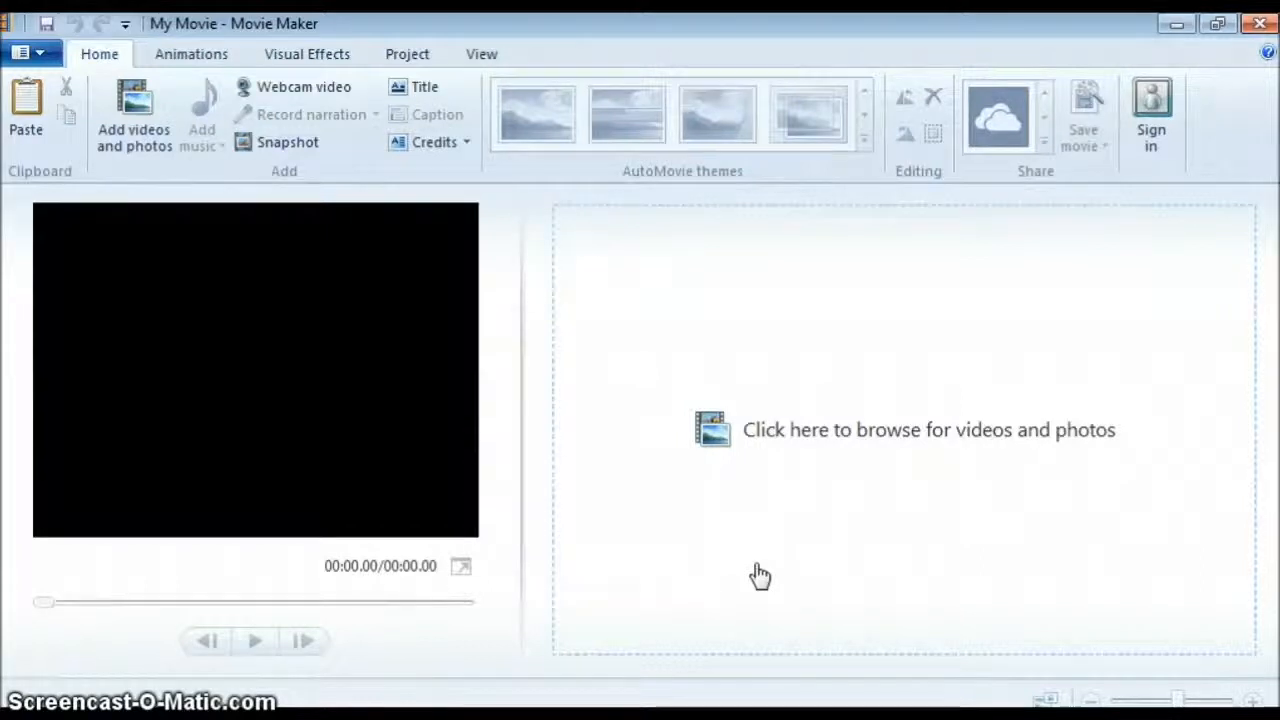
# Step: Switch to the desktop and look over the scattered car pictures, the Lion Running!! video and the strobe file
pyautogui.click(1176, 24)
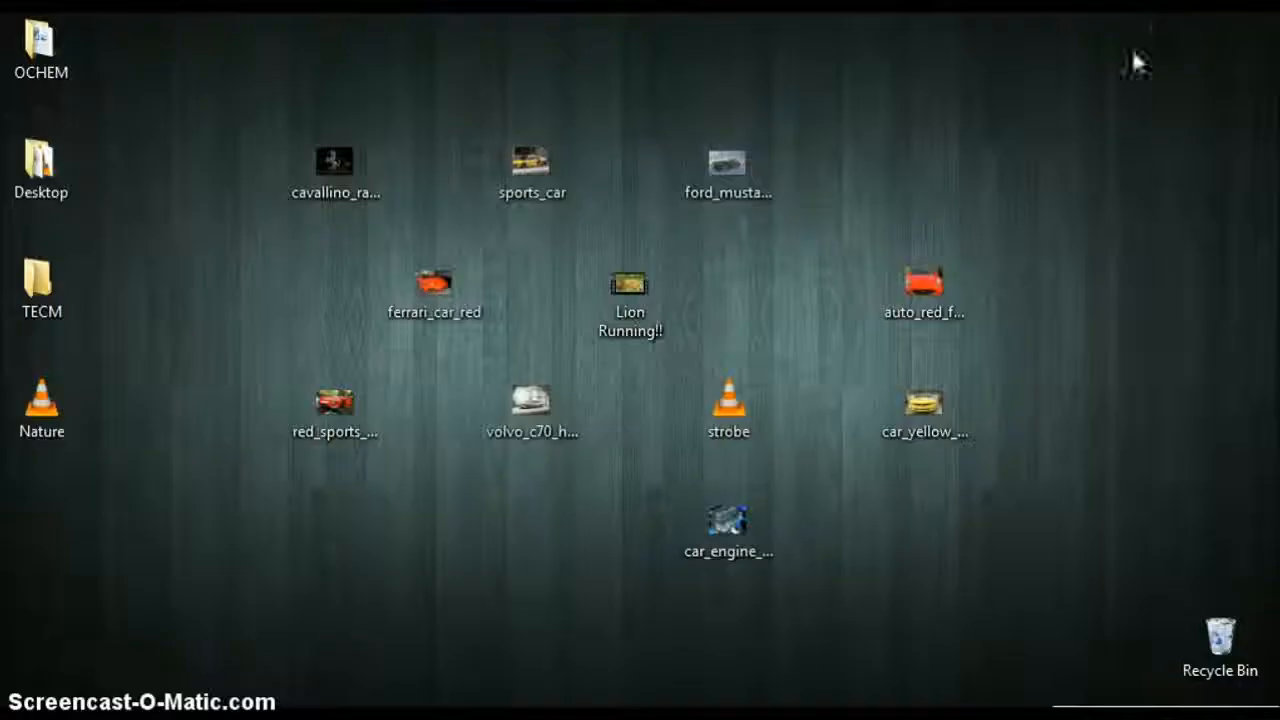
pyautogui.moveTo(155, 121); pyautogui.dragTo(1023, 580)
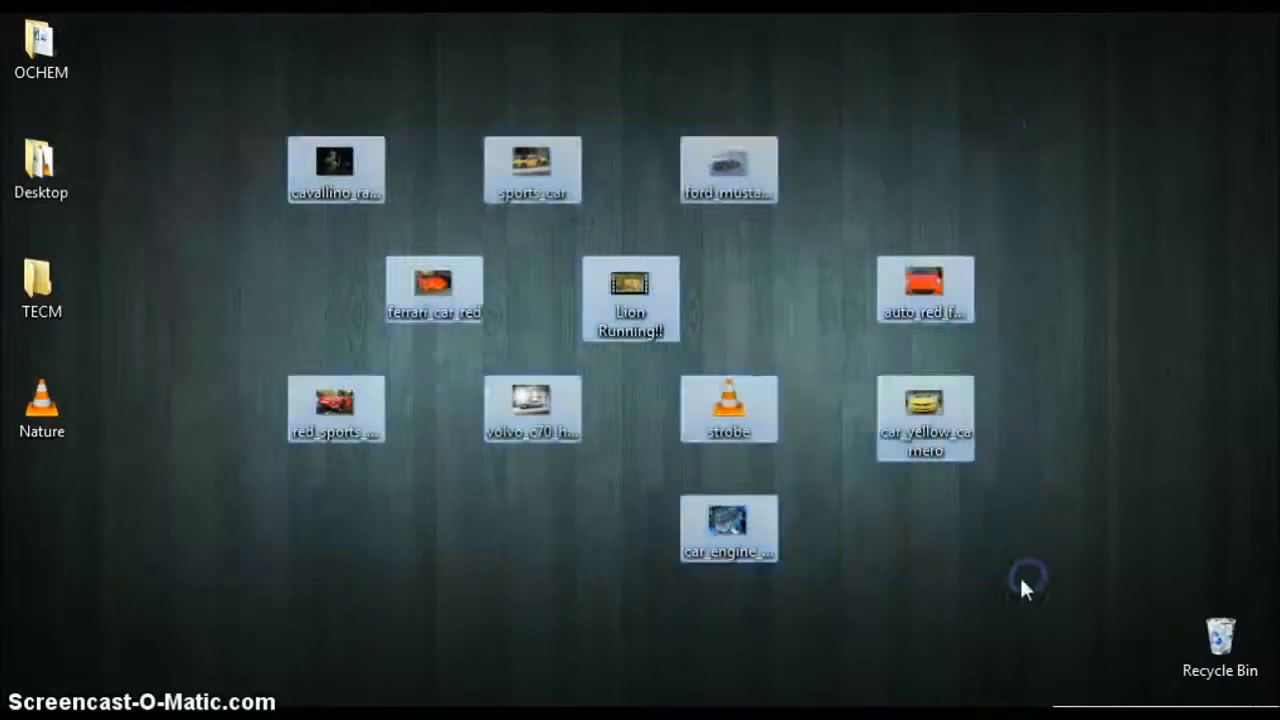
pyautogui.click(989, 551)
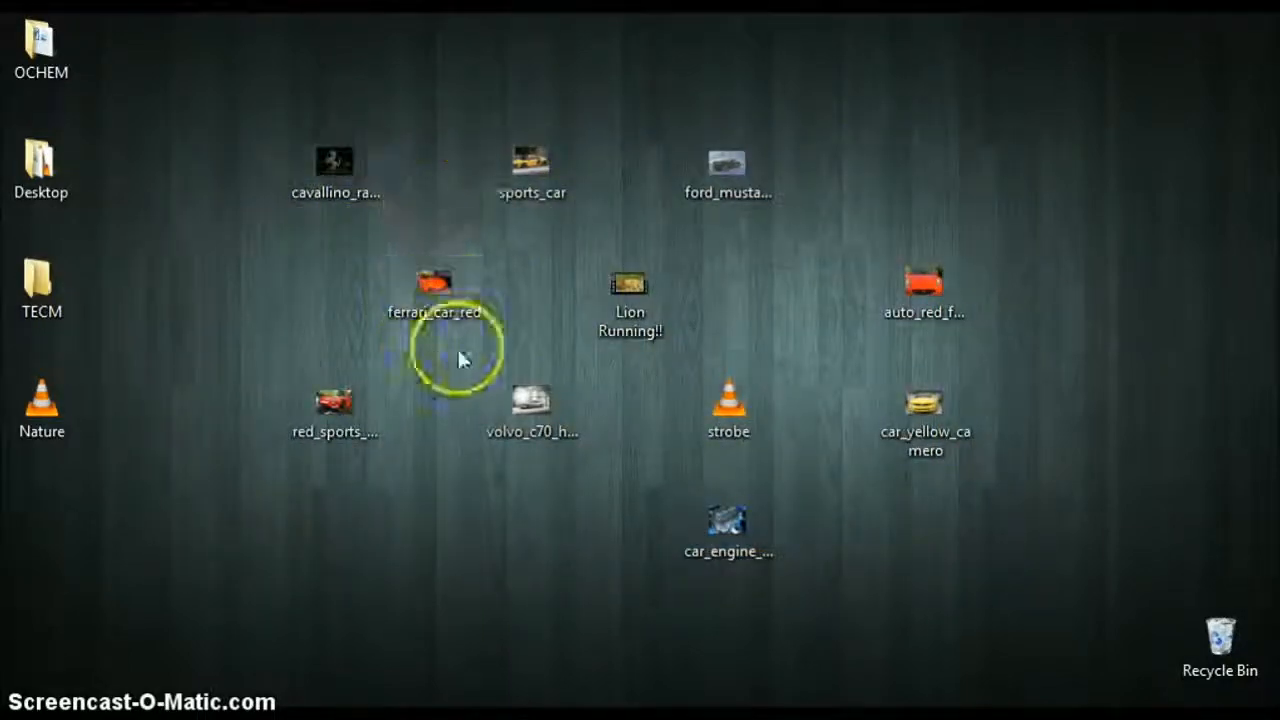
pyautogui.click(627, 290)
pyautogui.click(738, 304)
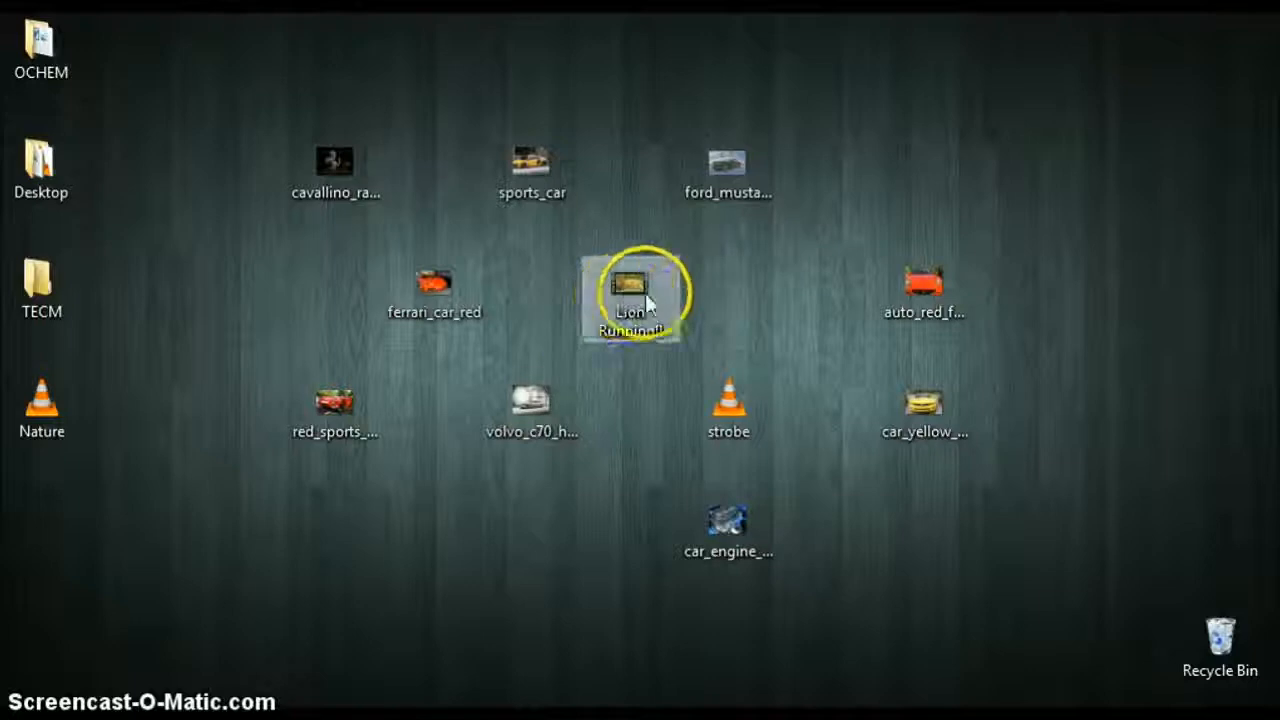
pyautogui.moveTo(248, 89); pyautogui.dragTo(984, 586)
pyautogui.click(830, 500)
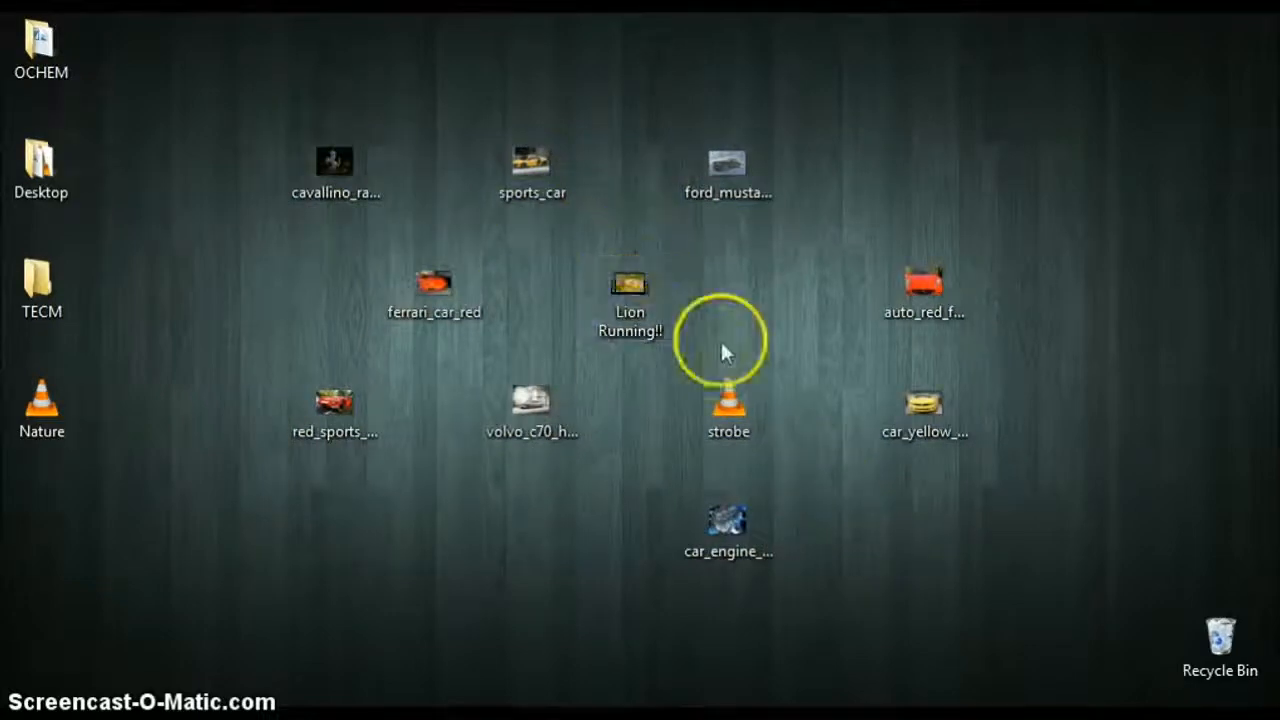
# Step: Create a new folder on the desktop and name it CarsAndLions
pyautogui.rightClick(1032, 118)
pyautogui.moveTo(1034, 391)
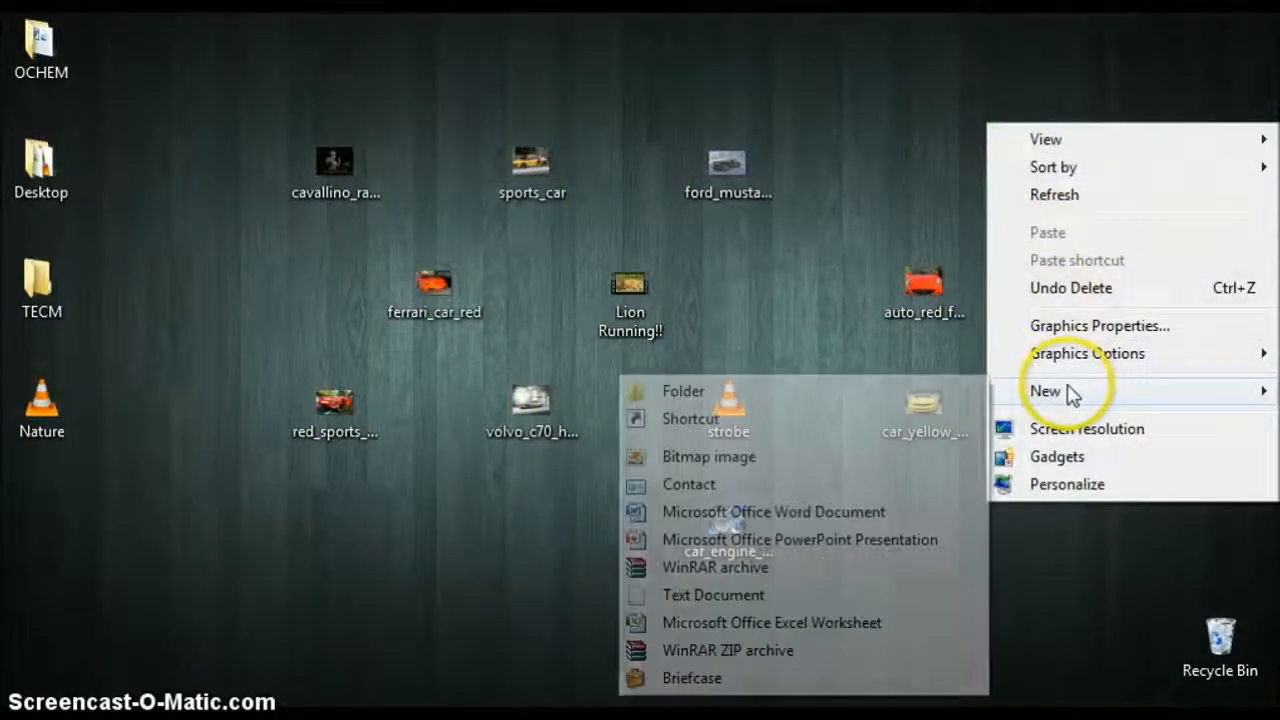
pyautogui.click(963, 391)
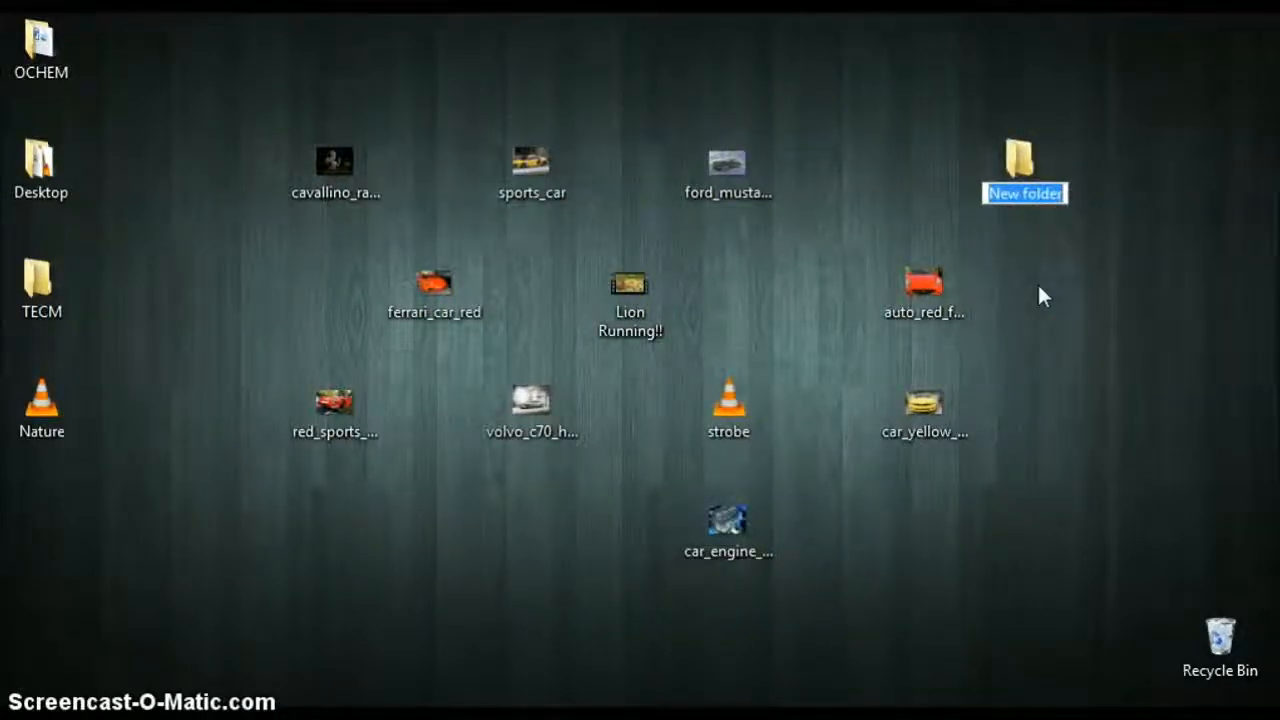
pyautogui.write('Cars')
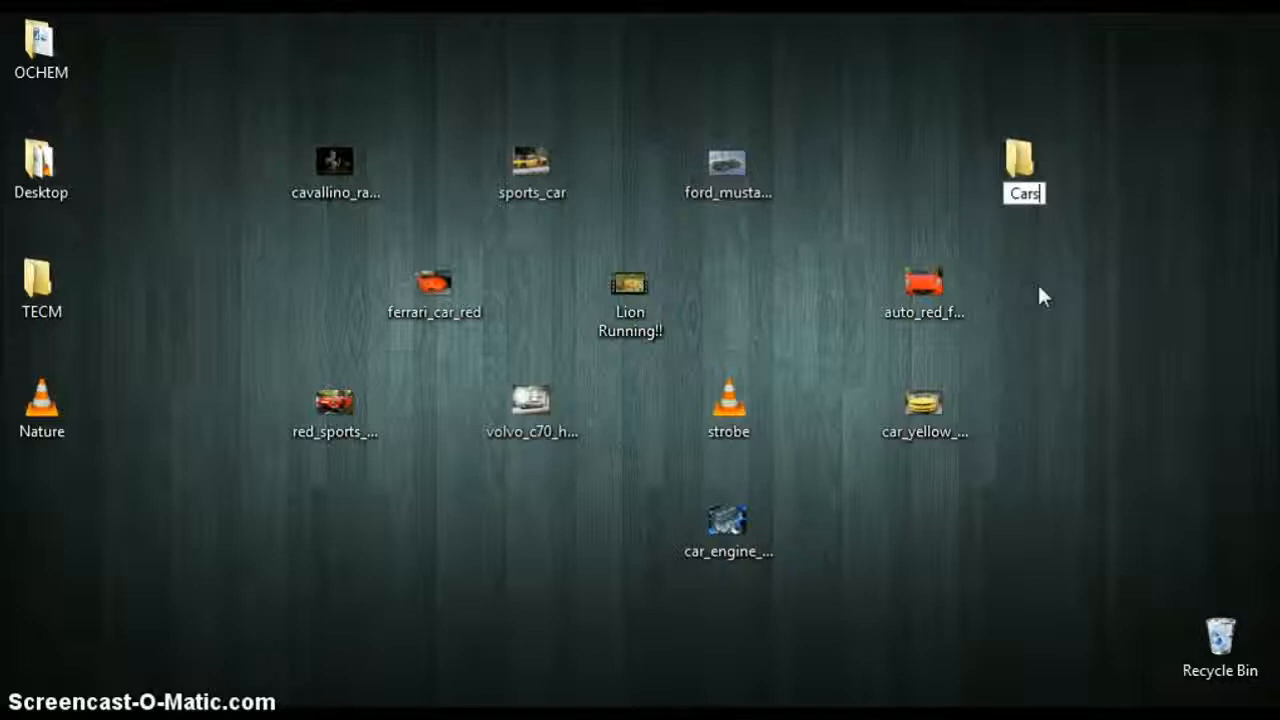
pyautogui.write('AndLions')
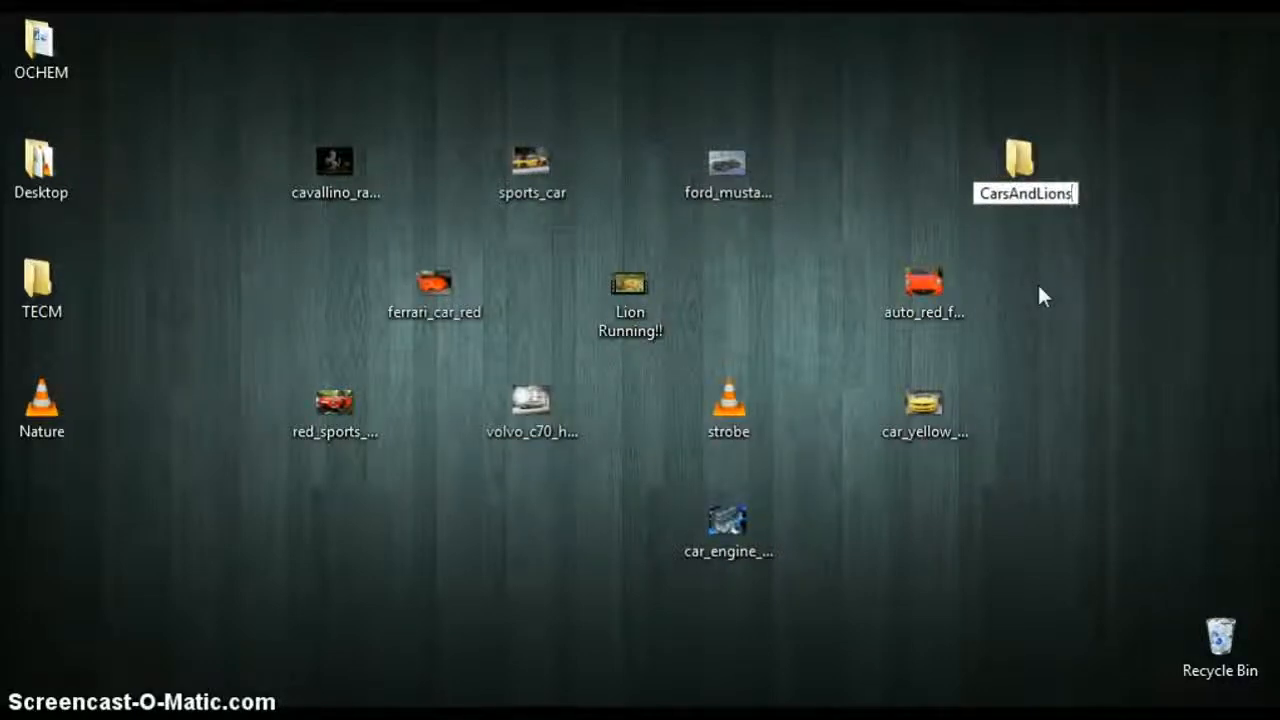
pyautogui.press('Return')
# Step: Move all the scattered car pictures, the Lion Running!! video and strobe into the CarsAndLions folder, and shift the folder aside
pyautogui.moveTo(235, 127); pyautogui.dragTo(978, 570)
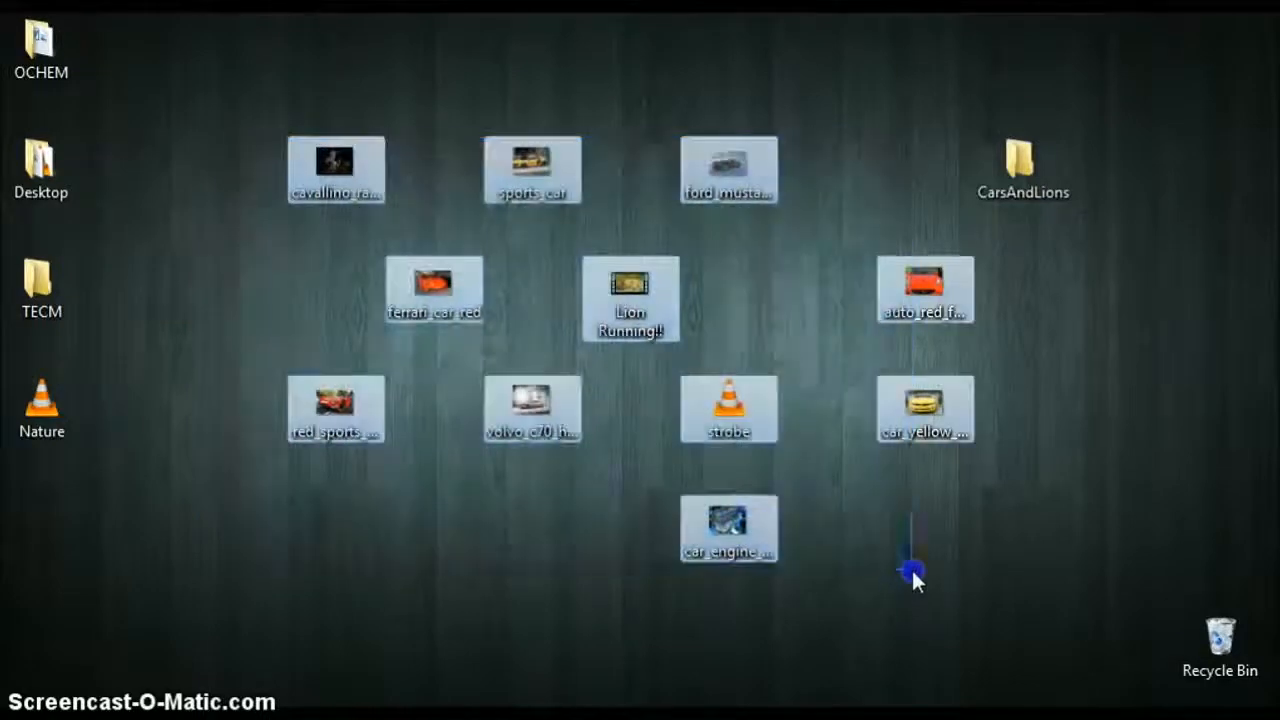
pyautogui.moveTo(883, 422); pyautogui.dragTo(999, 167)
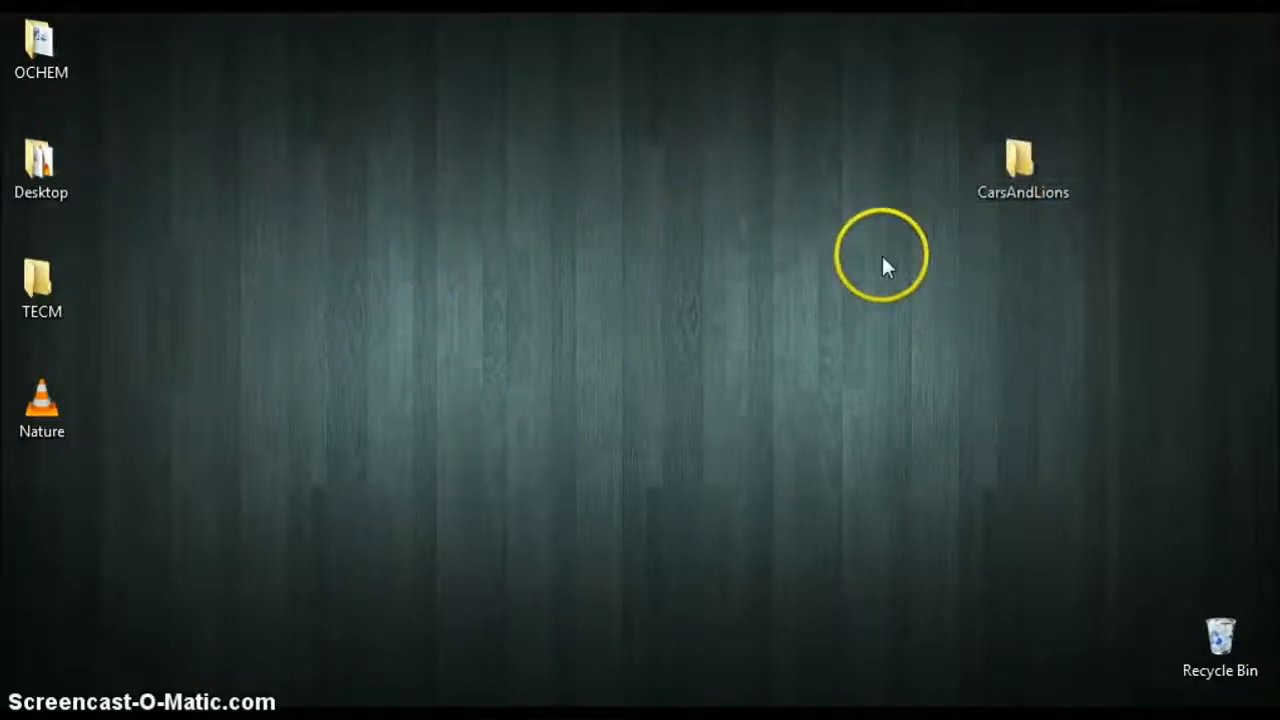
pyautogui.moveTo(1052, 148); pyautogui.dragTo(1122, 163)
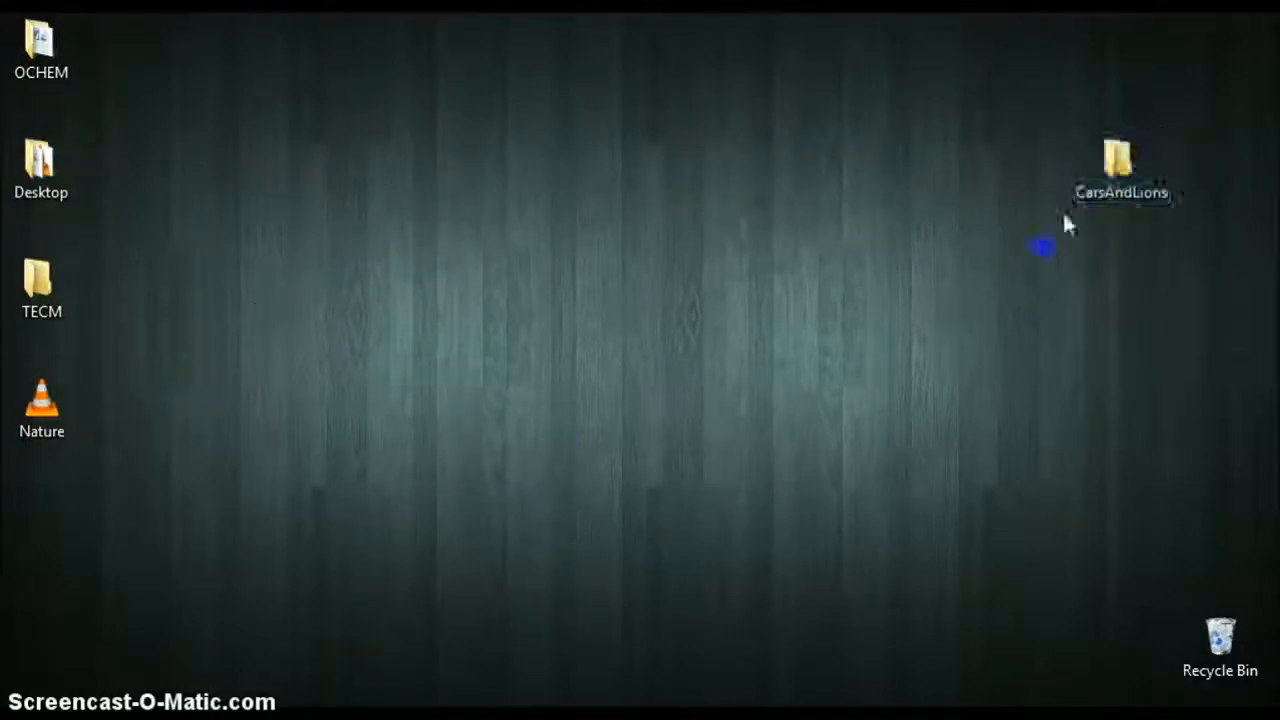
# Step: Open the CarsAndLions folder and check the media files it contains
pyautogui.doubleClick(1090, 197)
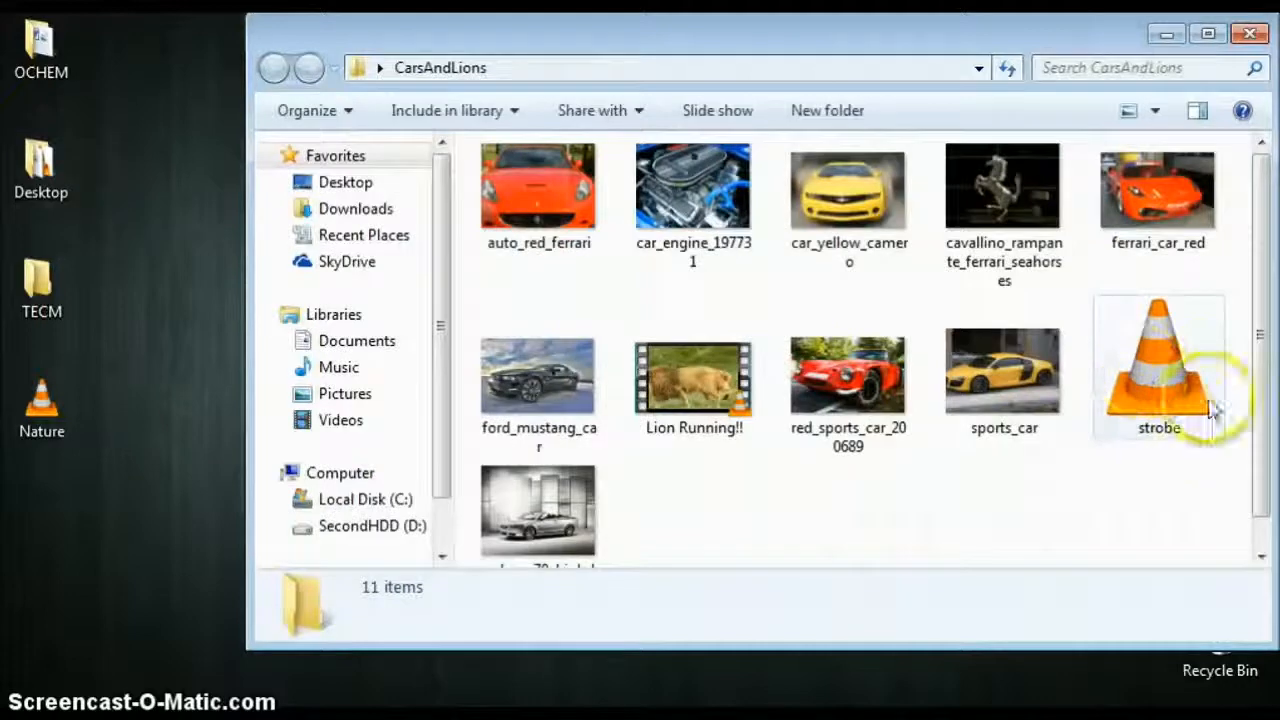
pyautogui.moveTo(1268, 380); pyautogui.dragTo(1269, 443)
pyautogui.moveTo(1160, 506); pyautogui.dragTo(835, 90)
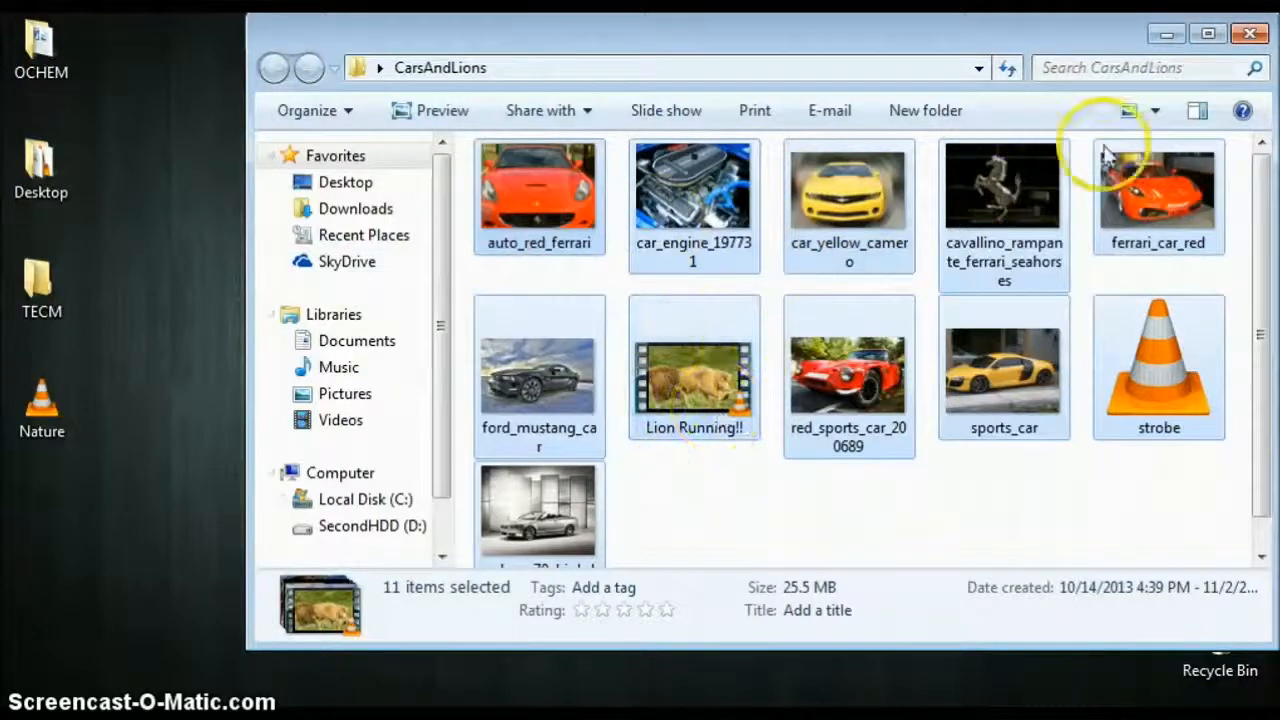
pyautogui.click(1250, 36)
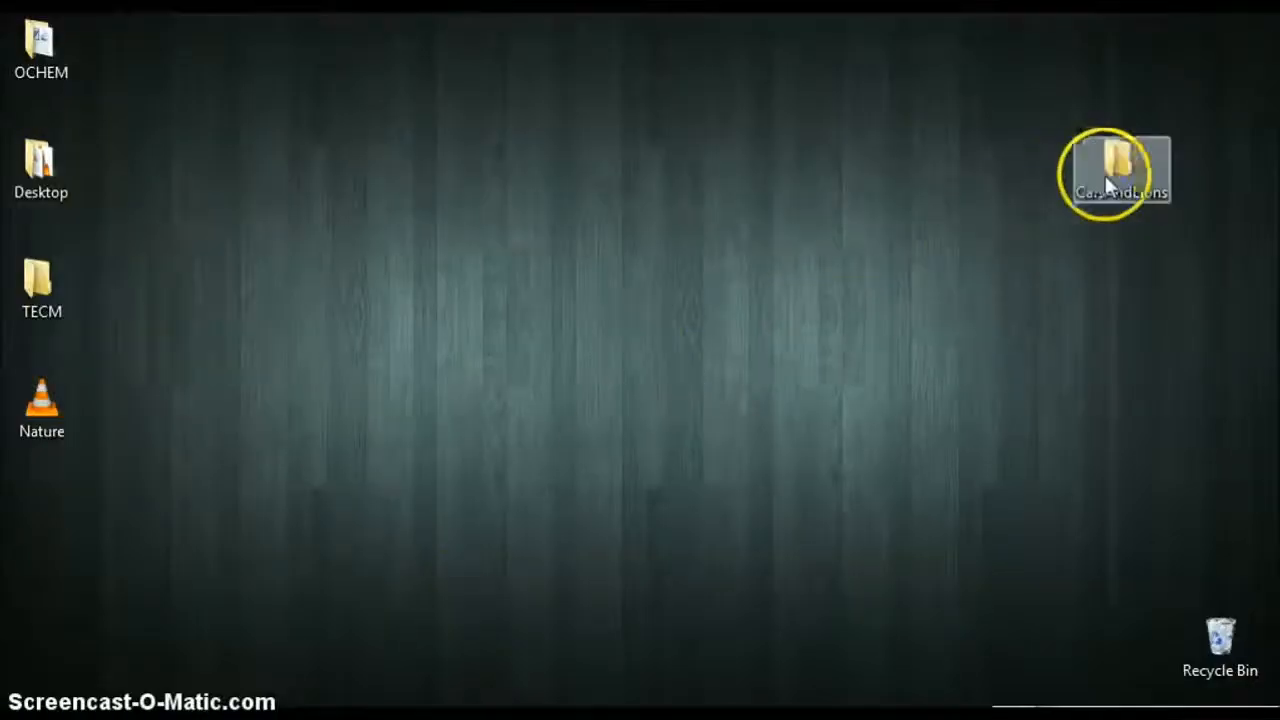
pyautogui.doubleClick(1105, 190)
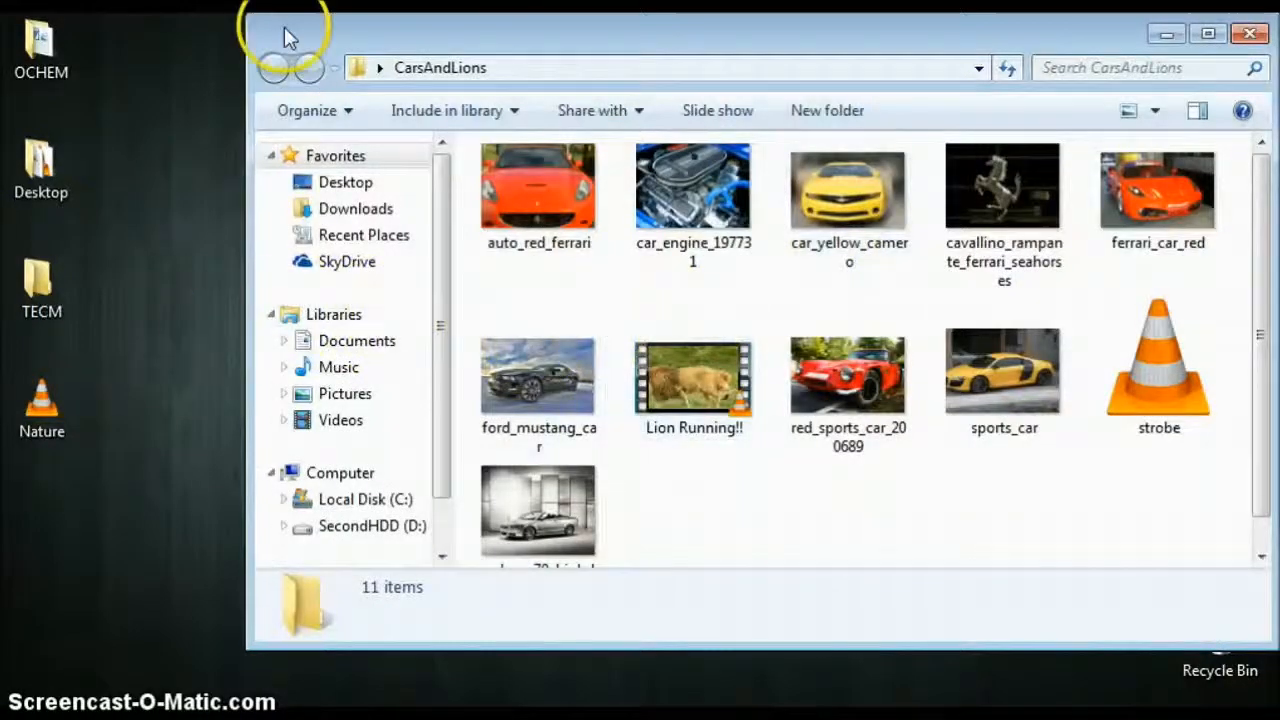
# Step: Switch to Movie Maker, start adding videos and photos, and try selecting the files in the CarsAndLions folder
pyautogui.moveTo(225, 718)
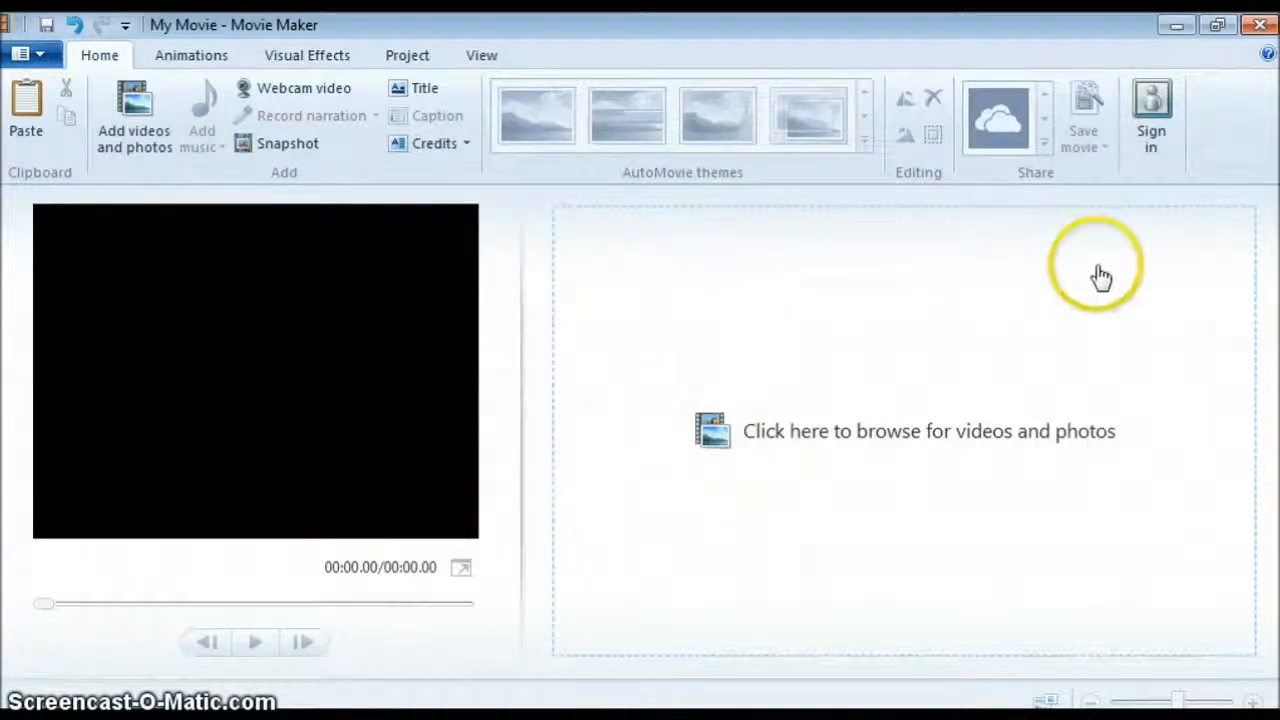
pyautogui.click(870, 425)
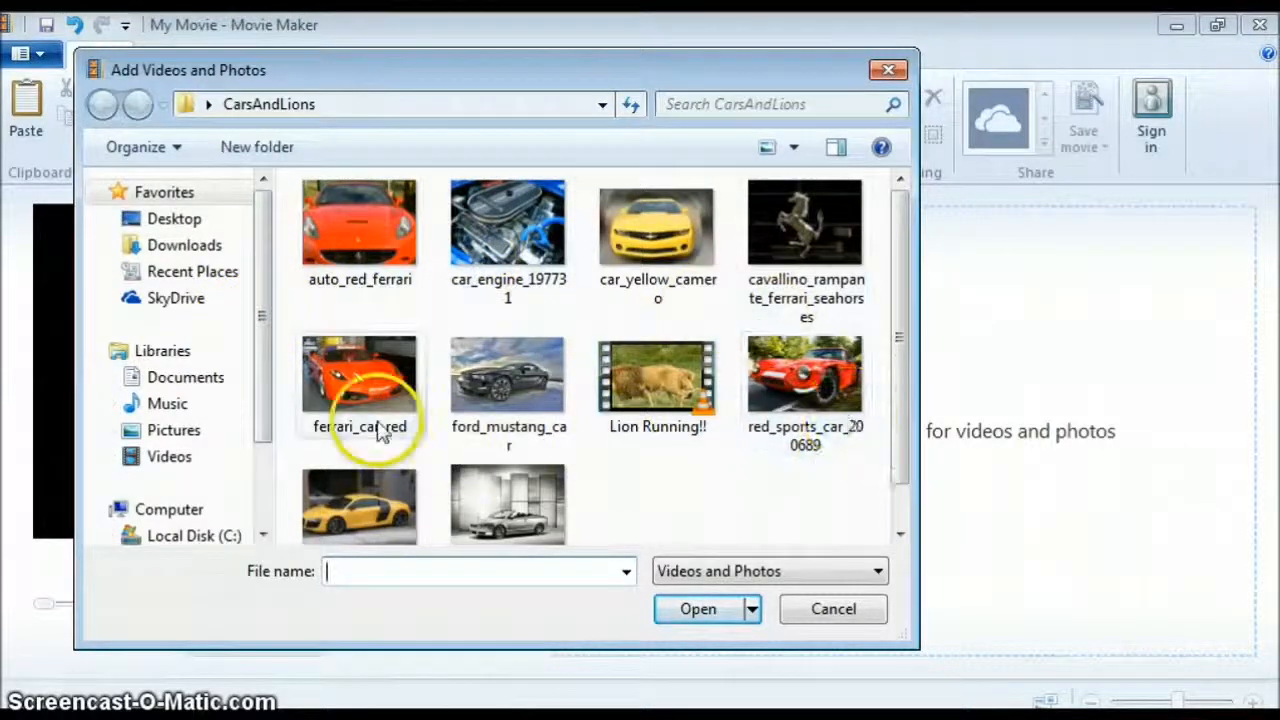
pyautogui.moveTo(908, 271); pyautogui.dragTo(882, 240)
pyautogui.moveTo(797, 506); pyautogui.dragTo(400, 200)
pyautogui.click(720, 508)
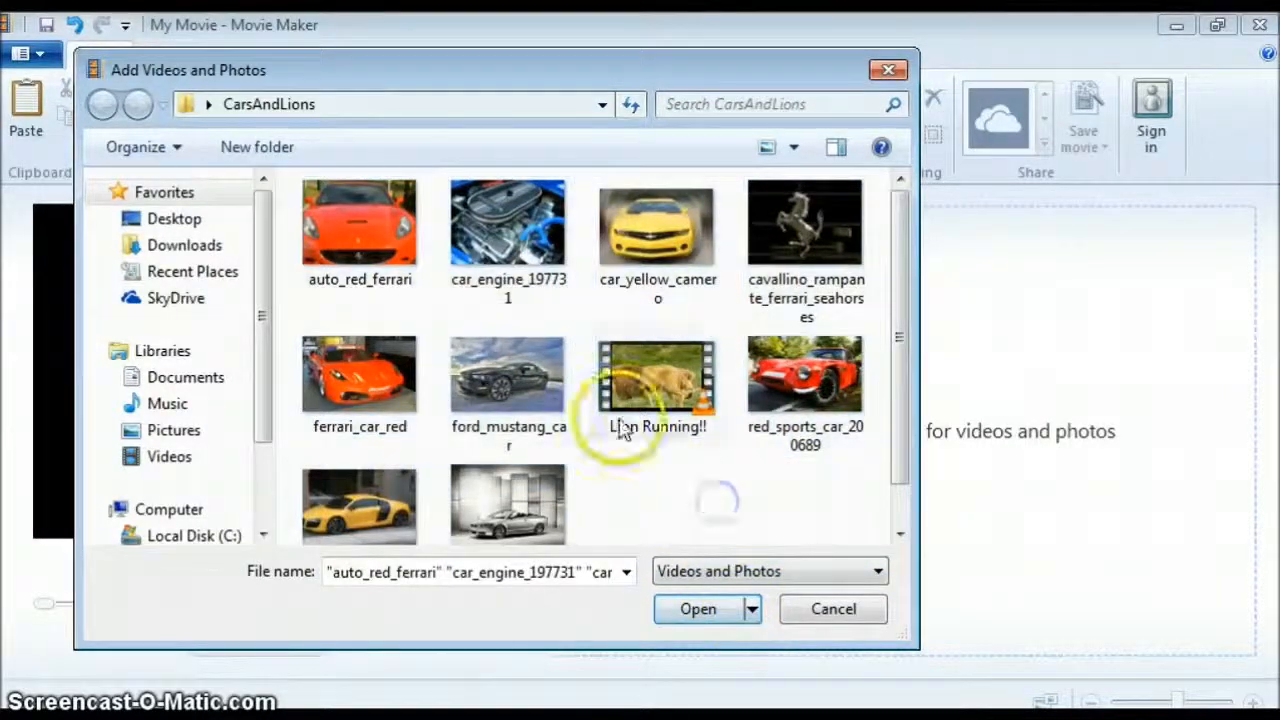
# Step: Browse from the desktop into the CarsAndLions folder and enlarge the file dialog to show all its media files
pyautogui.click(193, 228)
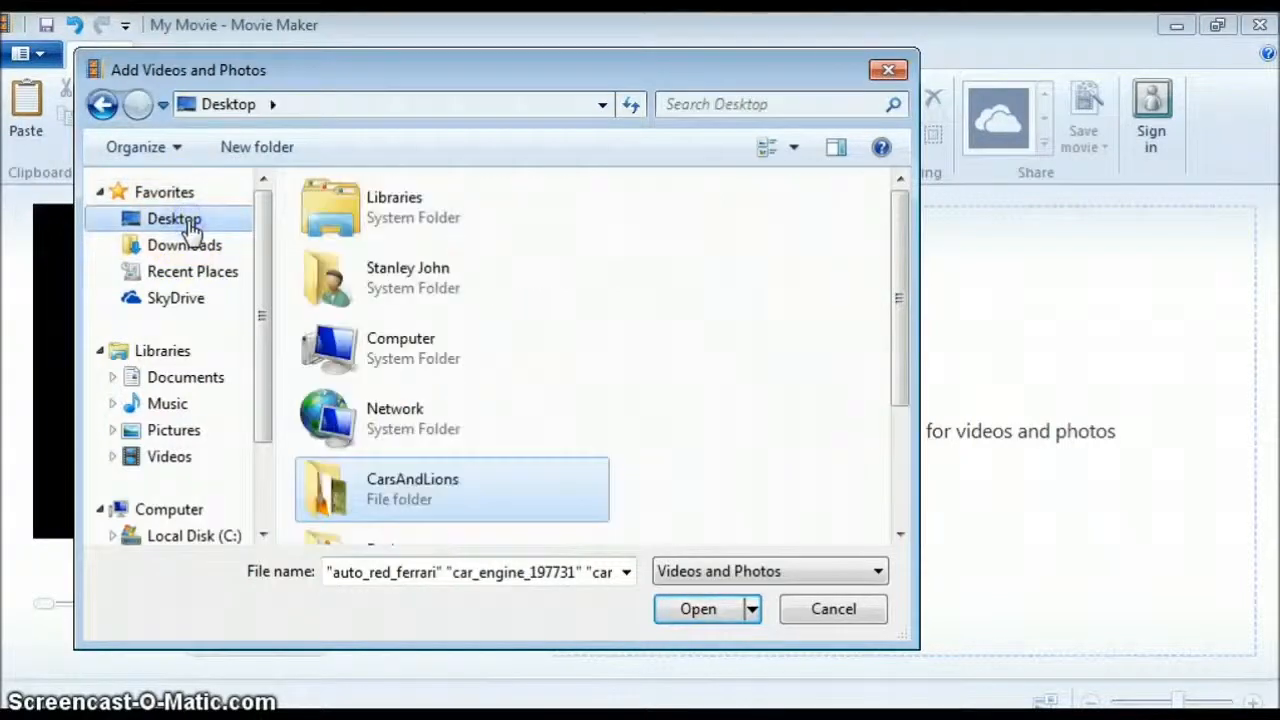
pyautogui.scroll(-1, 491, 457)
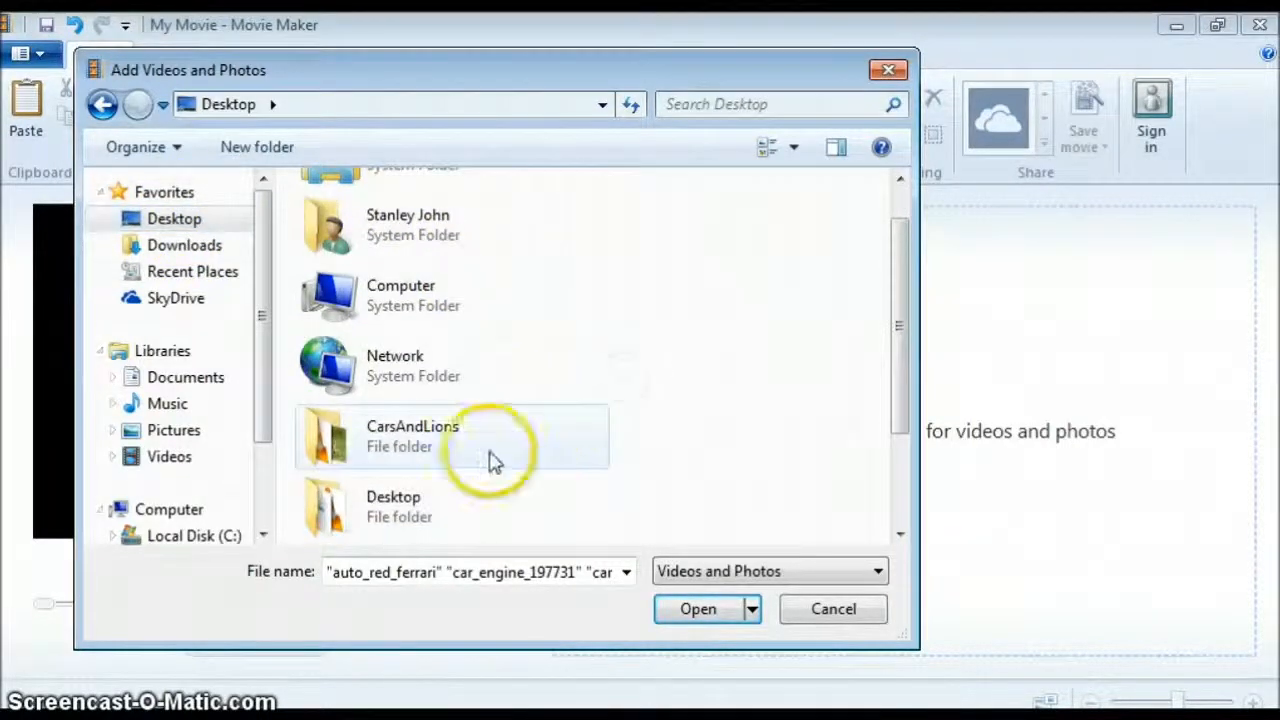
pyautogui.rightClick(478, 458)
pyautogui.doubleClick(478, 458)
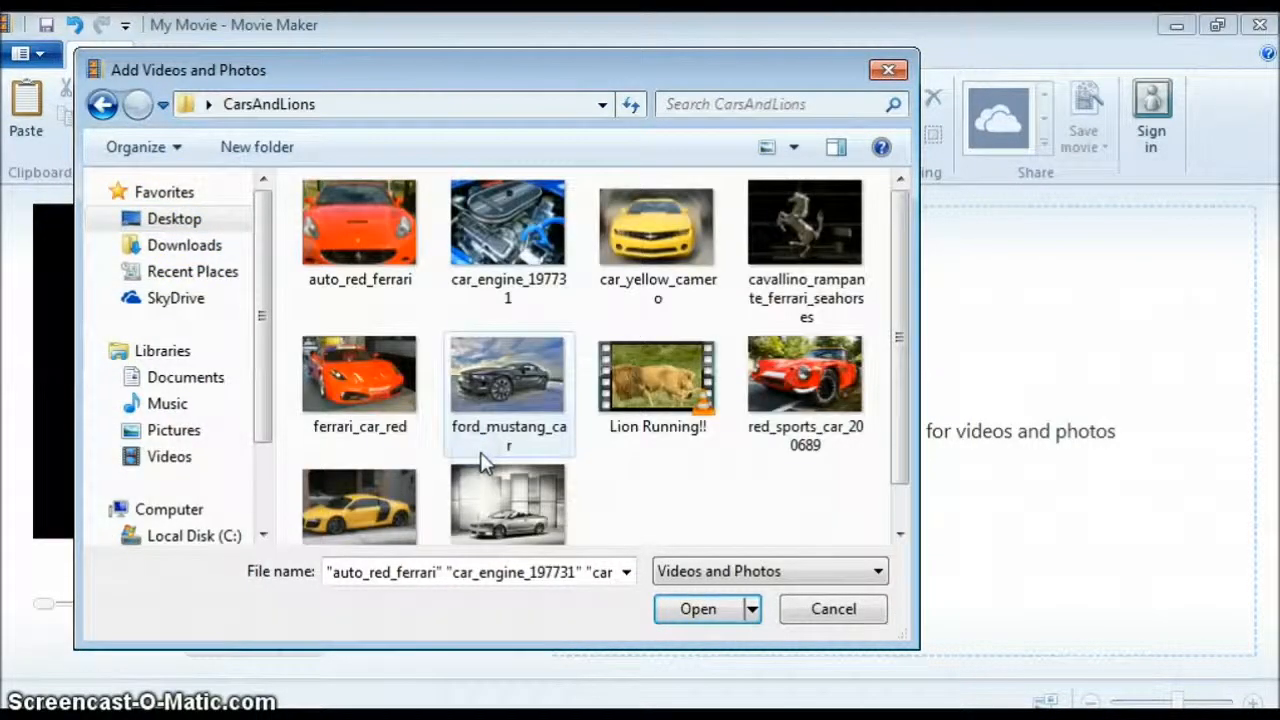
pyautogui.click(800, 497)
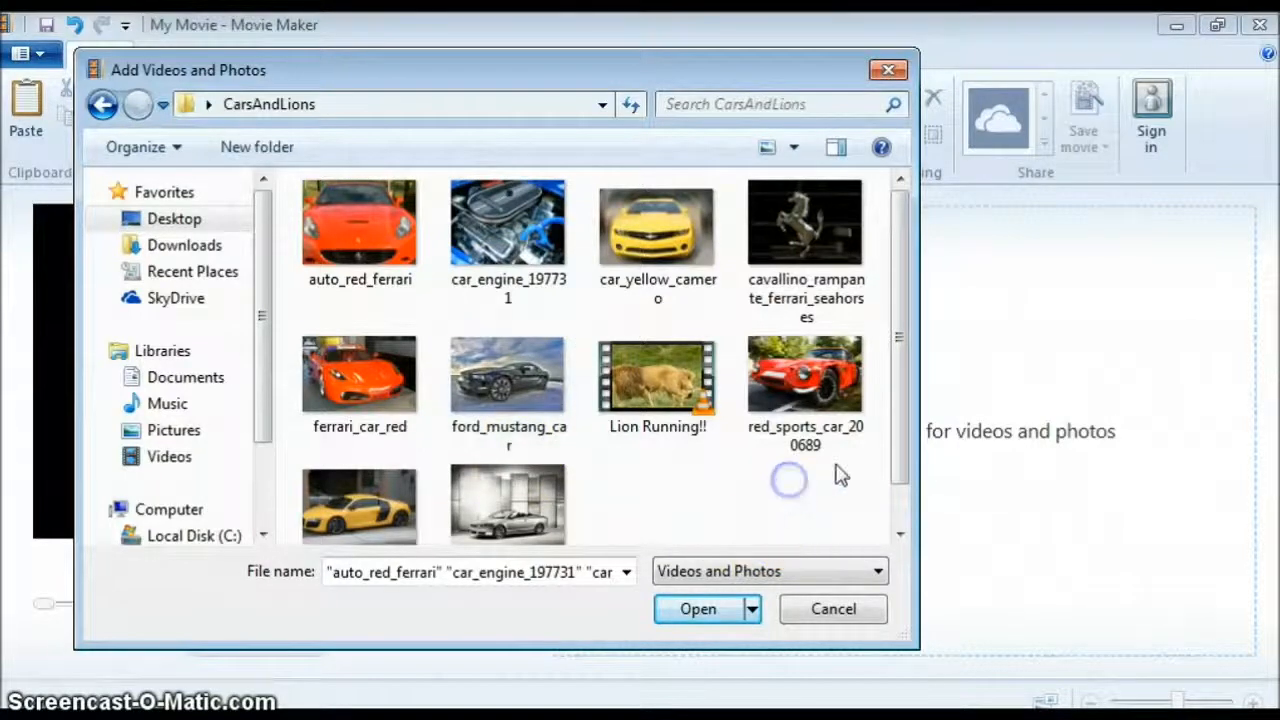
pyautogui.moveTo(894, 429); pyautogui.dragTo(894, 469)
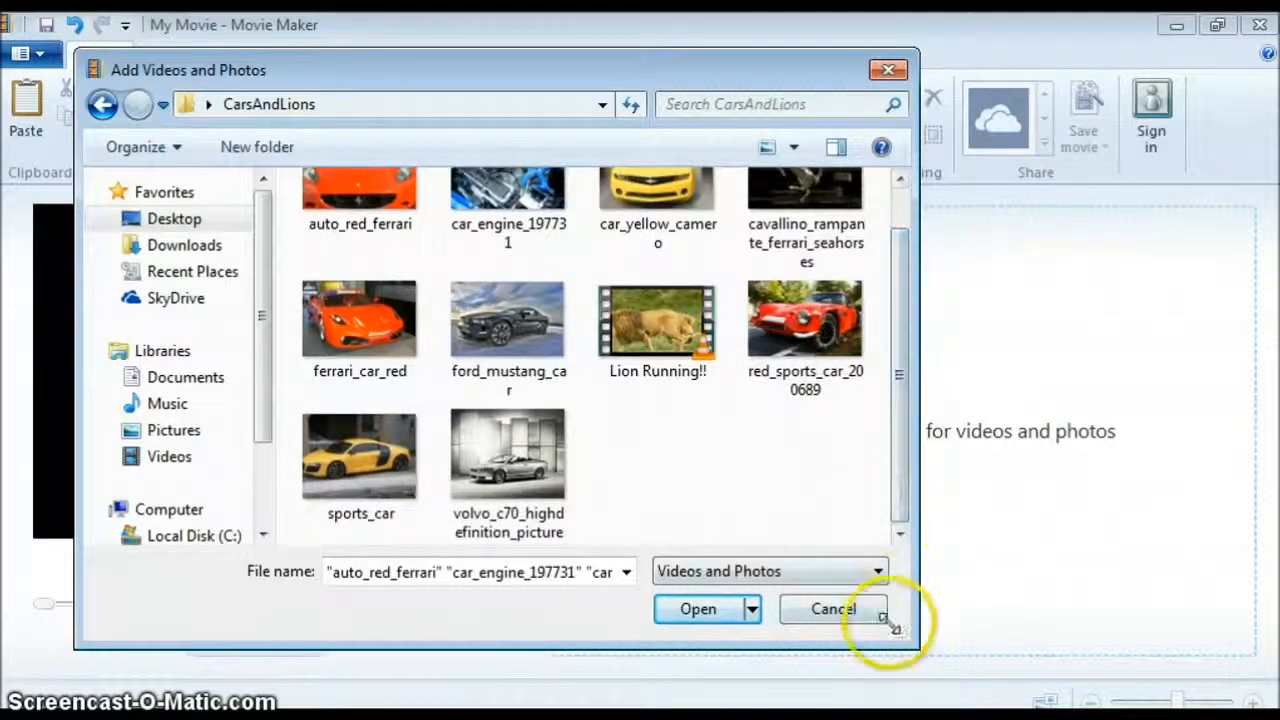
pyautogui.moveTo(891, 630); pyautogui.dragTo(1078, 645)
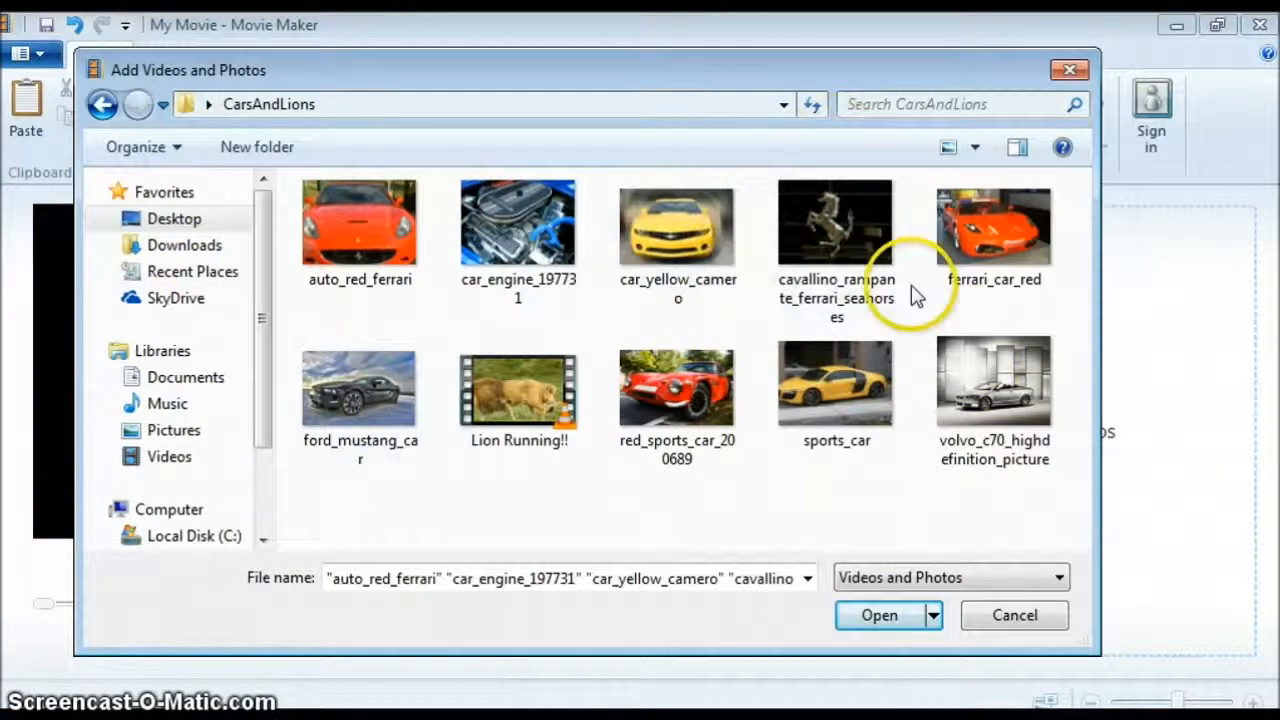
# Step: Add all the car pictures and the Lion Running!! video from the desktop's CarsAndLions folder to the project
pyautogui.click(174, 218)
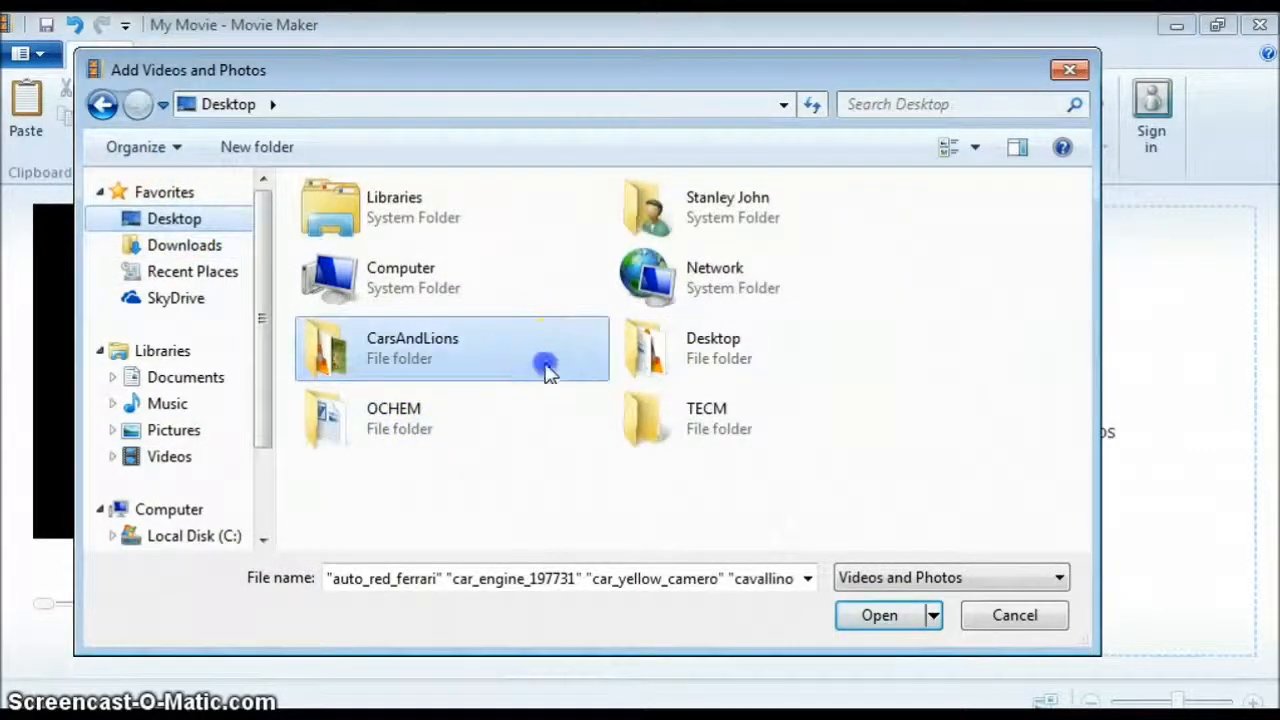
pyautogui.doubleClick(550, 330)
pyautogui.moveTo(355, 545); pyautogui.dragTo(994, 157)
pyautogui.click(880, 615)
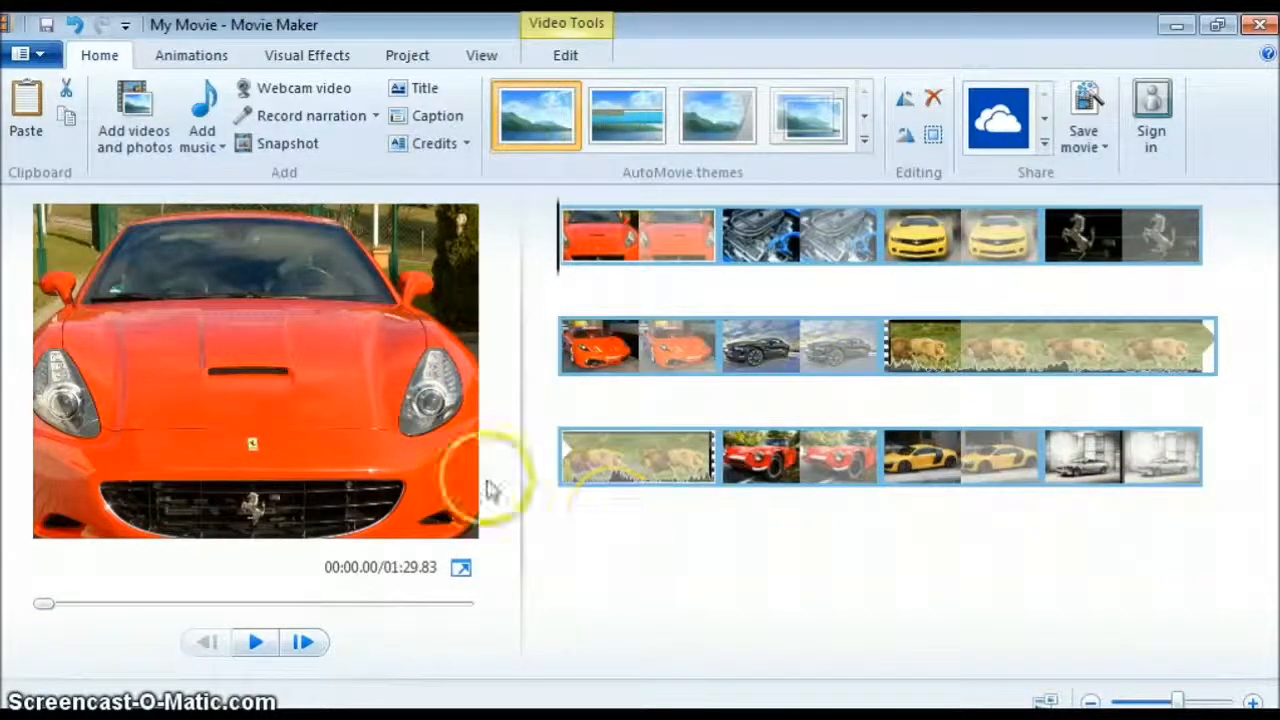
# Step: Start saving the project and enter CarsAndLions as its file name
pyautogui.click(28, 54)
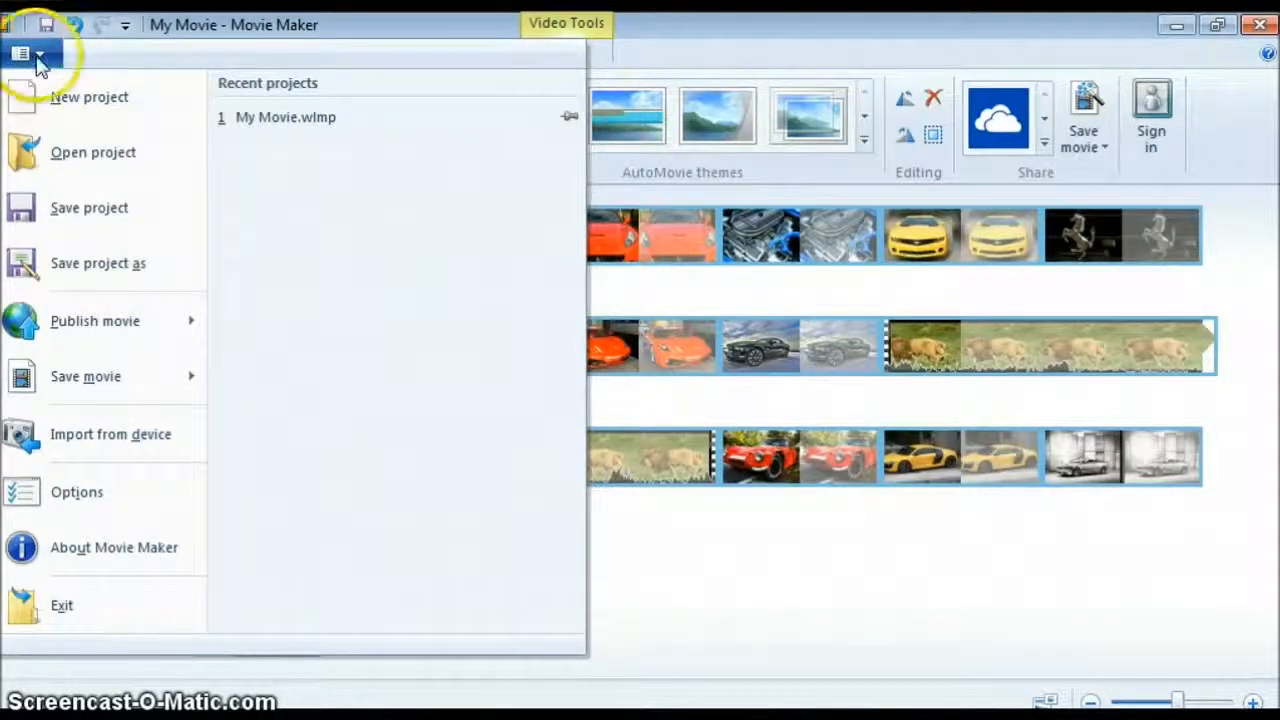
pyautogui.click(40, 58)
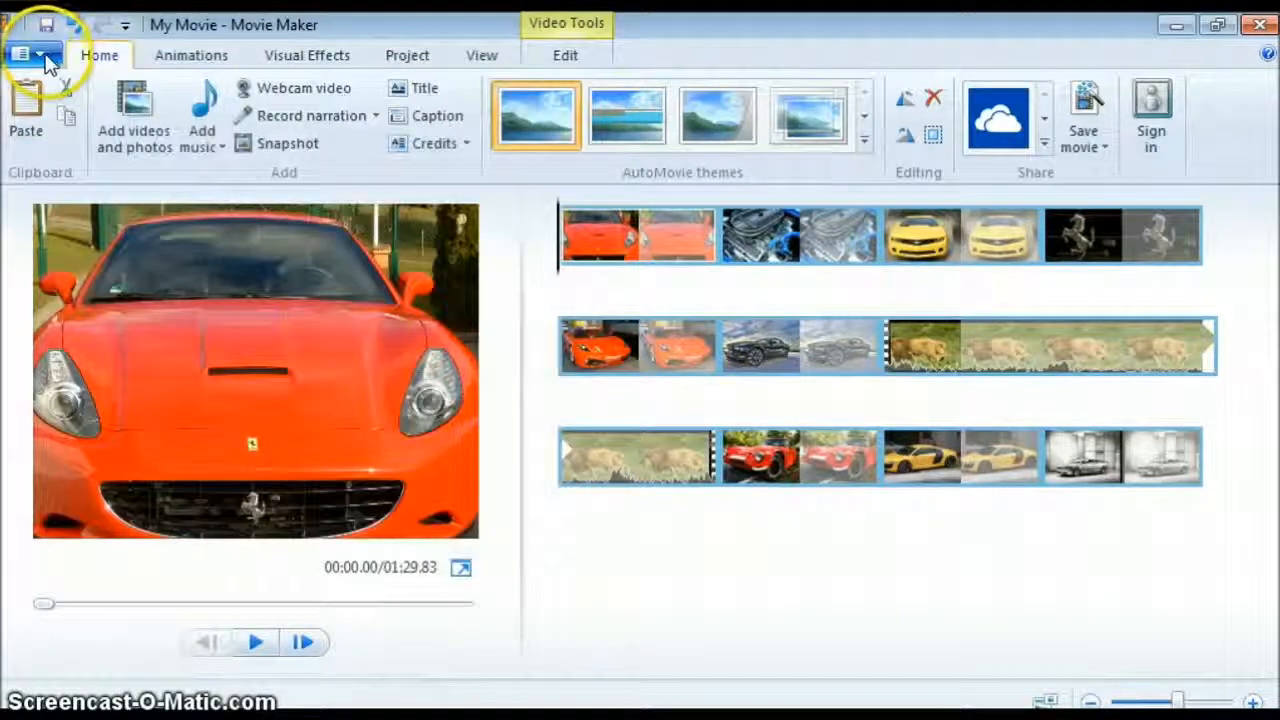
pyautogui.click(46, 58)
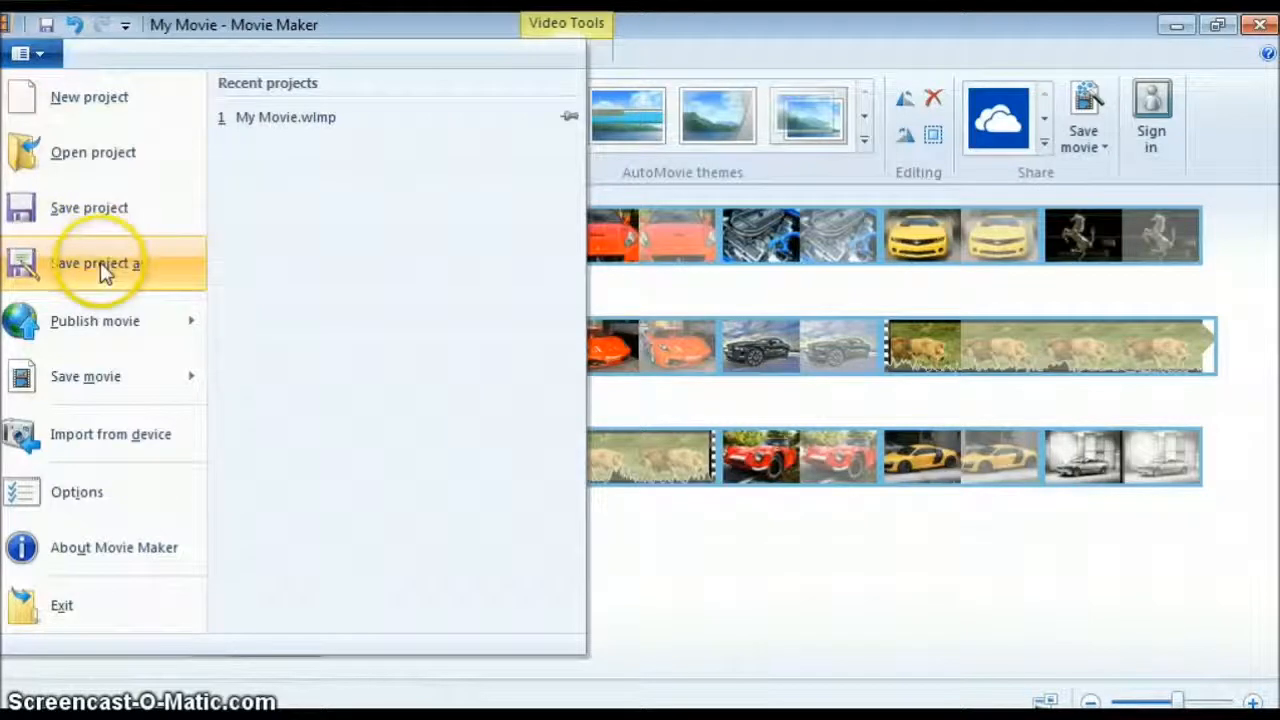
pyautogui.click(112, 210)
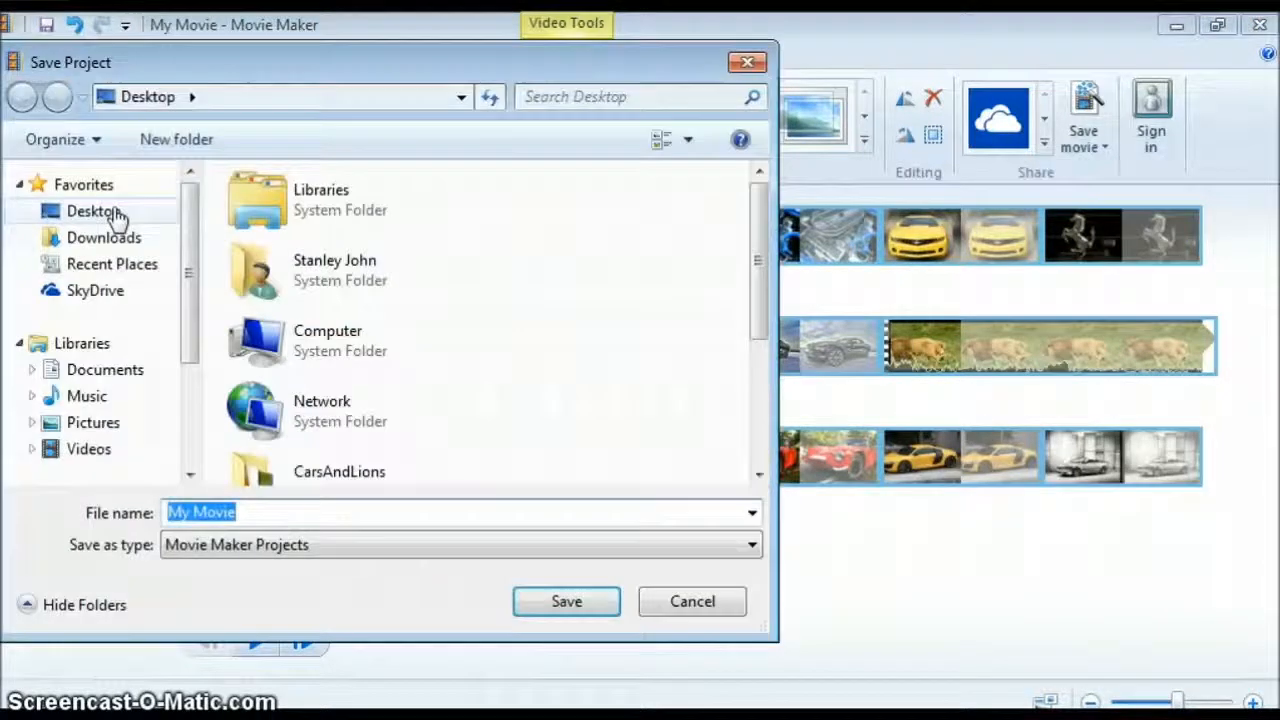
pyautogui.click(279, 512)
pyautogui.moveTo(240, 508); pyautogui.dragTo(147, 498)
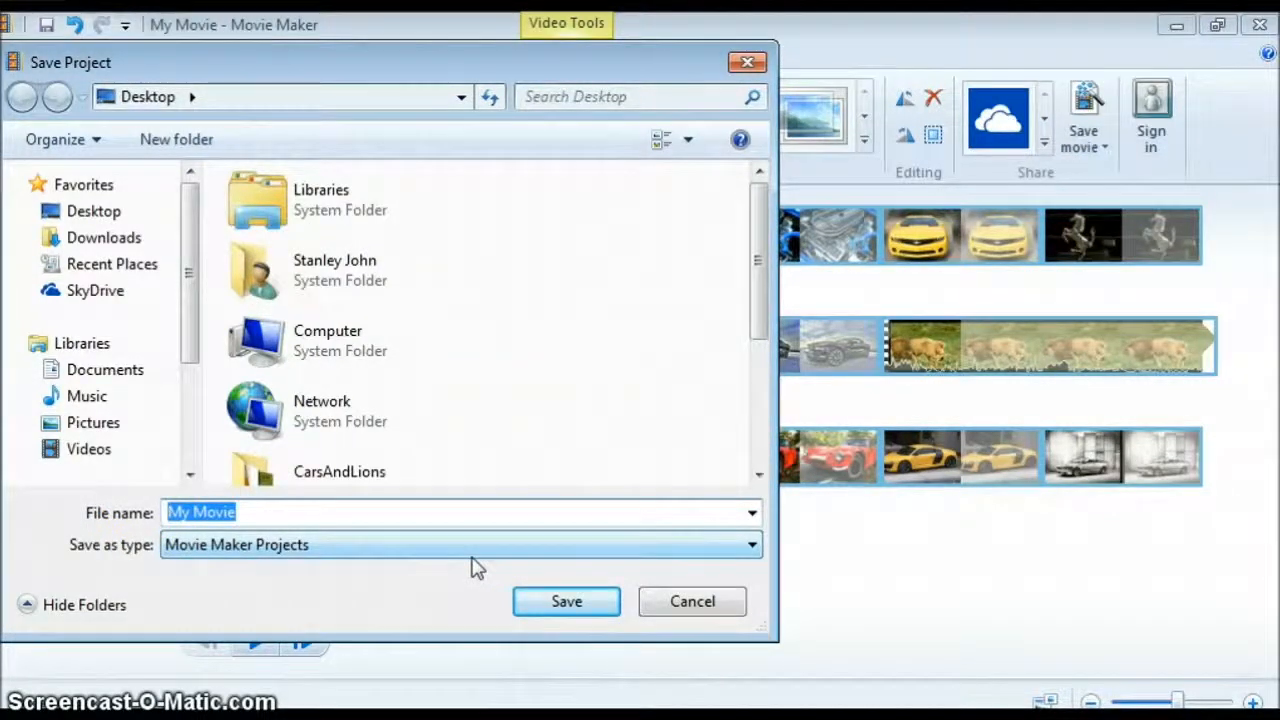
pyautogui.write('CarsAnd')
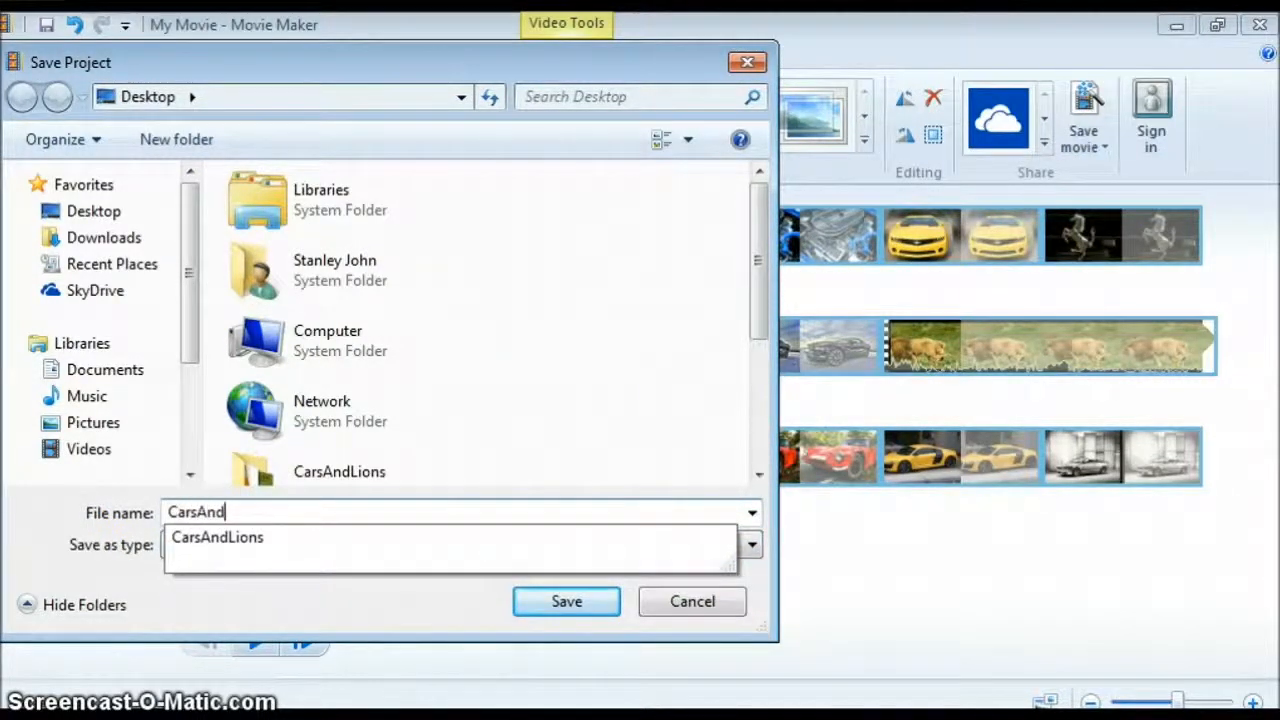
pyautogui.write('Lions')
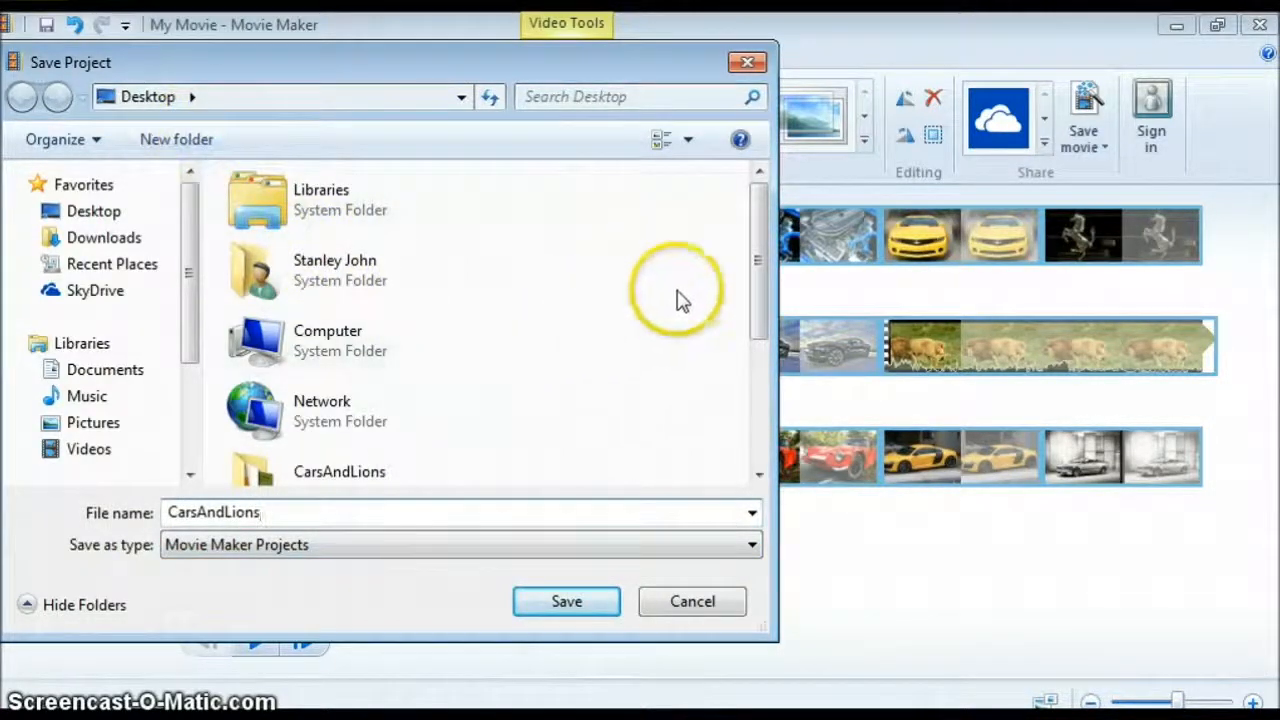
# Step: Choose the CarsAndLions folder on the desktop as the save location and save the project there
pyautogui.moveTo(759, 209); pyautogui.dragTo(745, 394)
pyautogui.click(160, 216)
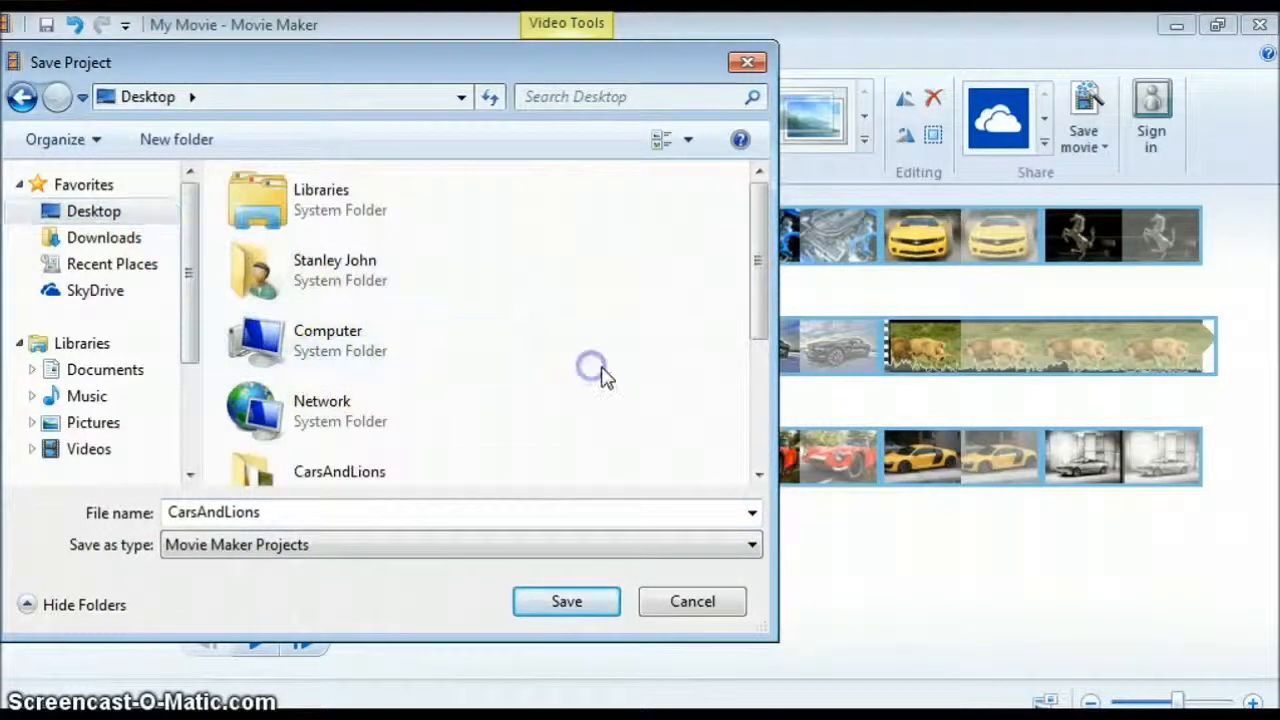
pyautogui.scroll(-1, 600, 372)
pyautogui.click(283, 377)
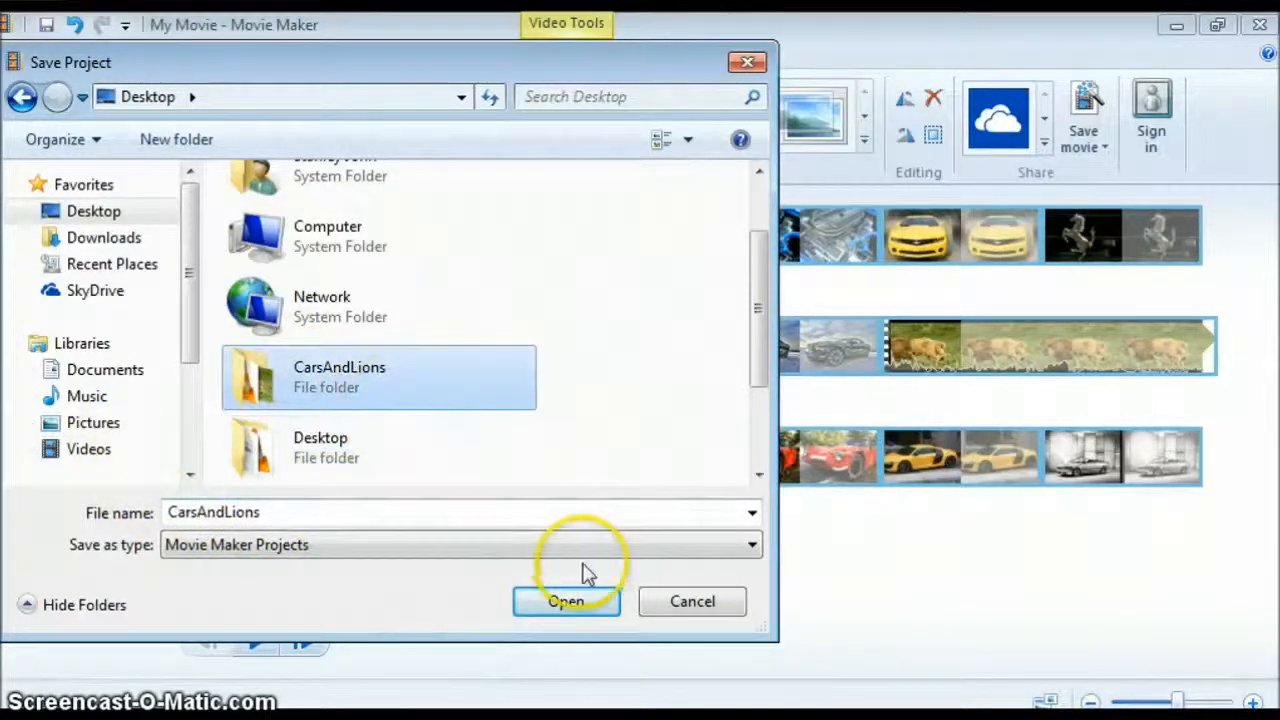
pyautogui.click(568, 601)
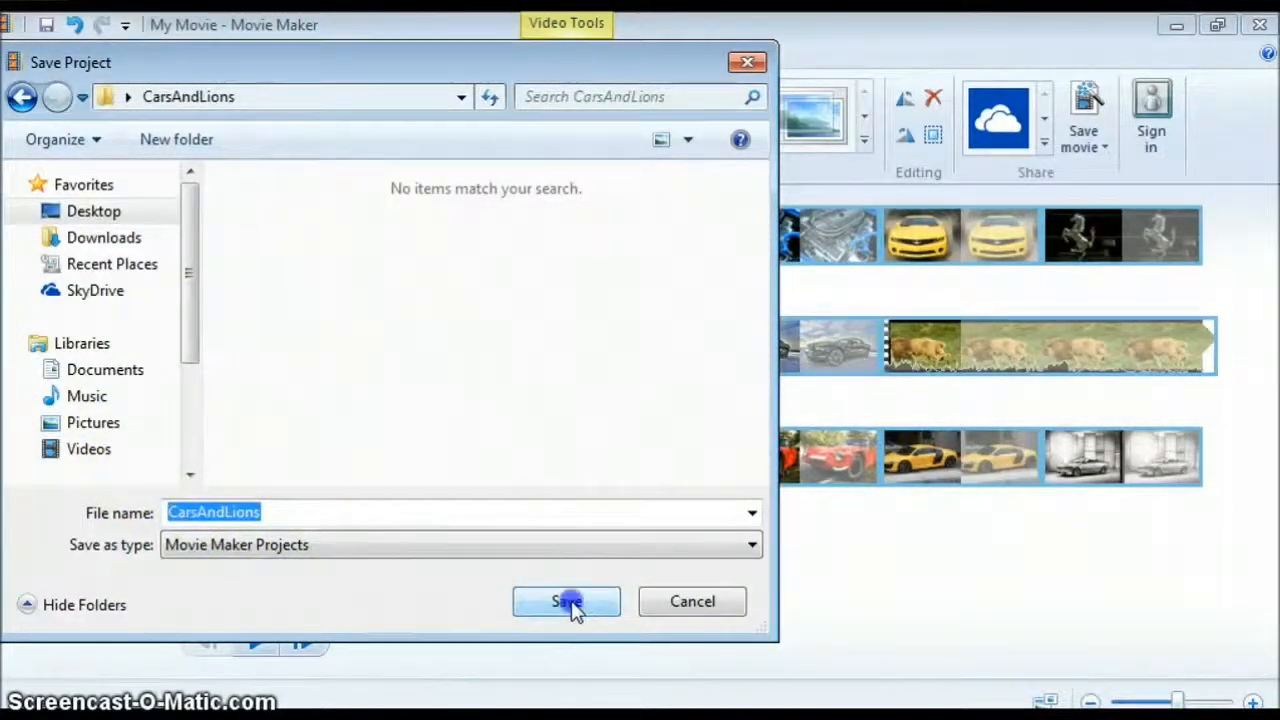
pyautogui.click(566, 602)
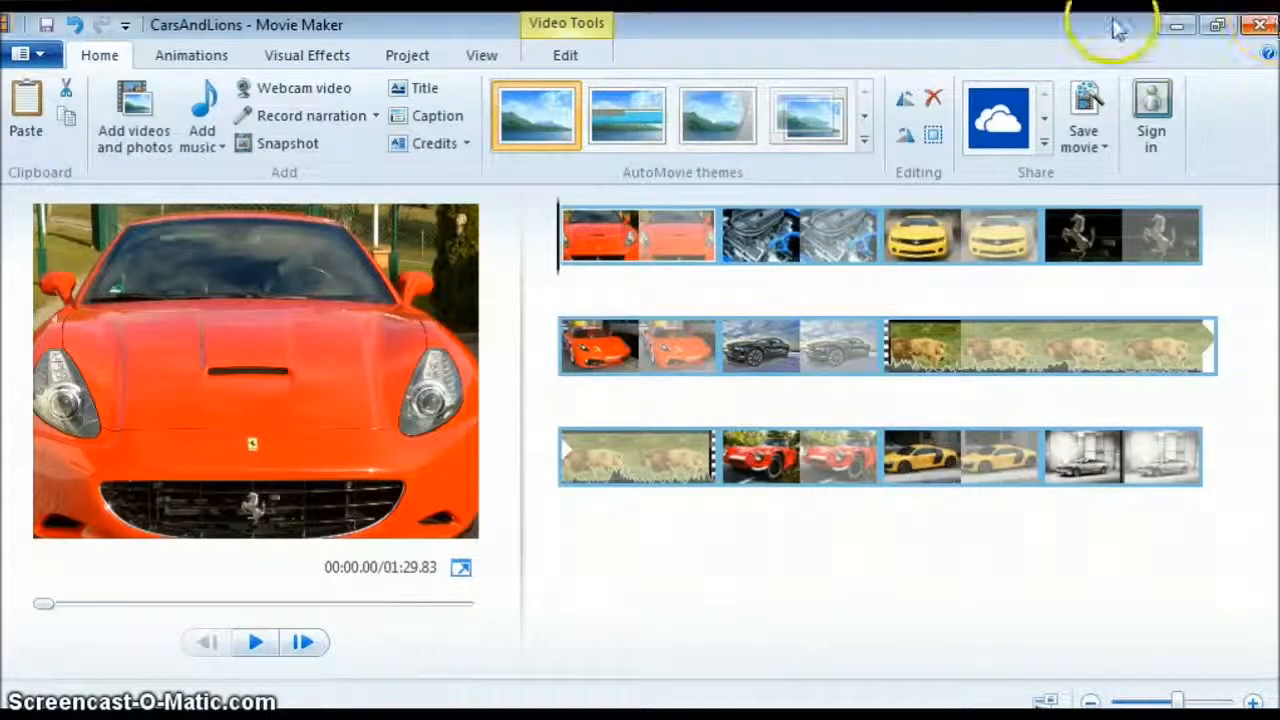
# Step: Close Movie Maker and reopen the CarsAndLions project file from the desktop's CarsAndLions folder, leaving the folder window minimized
pyautogui.click(1177, 25)
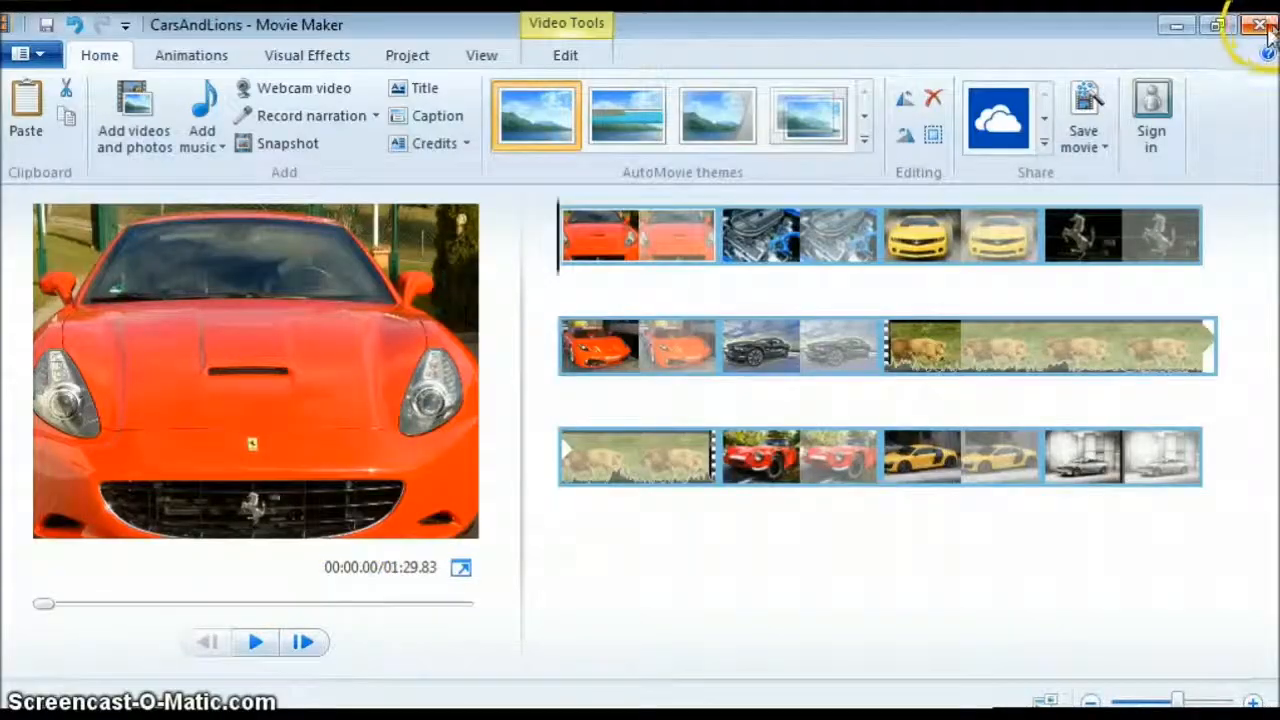
pyautogui.click(1266, 28)
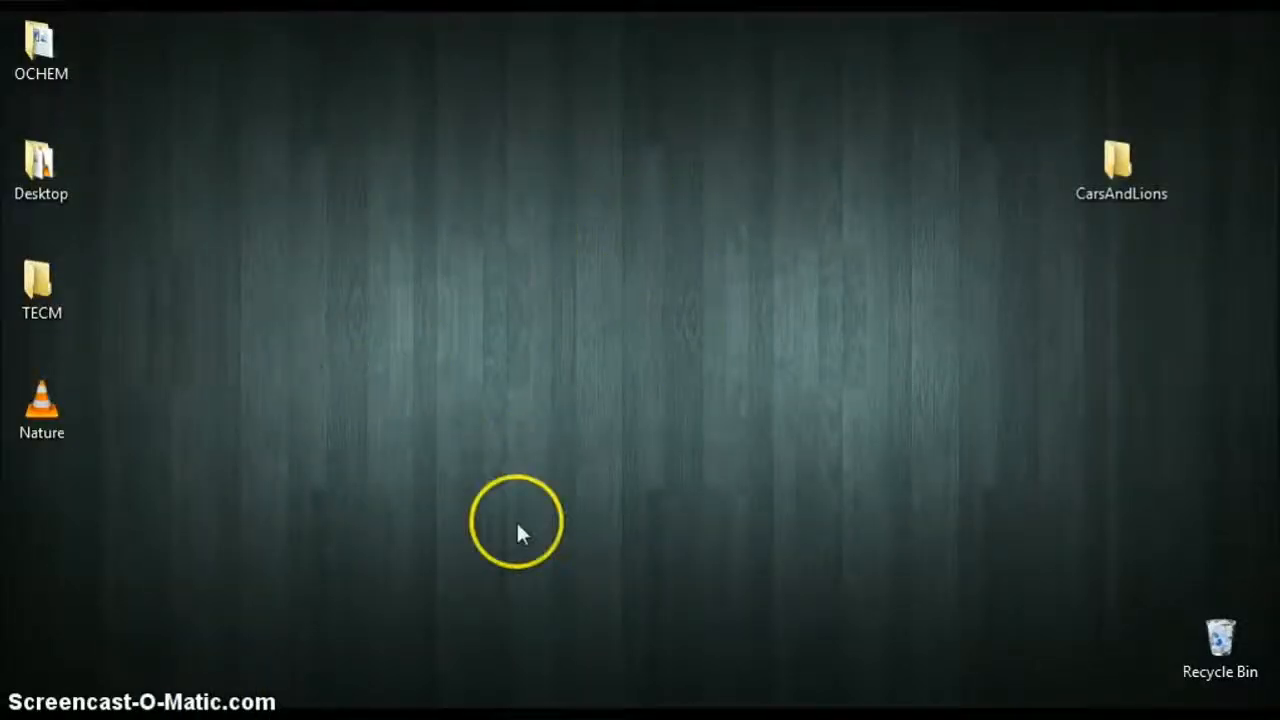
pyautogui.click(1094, 182)
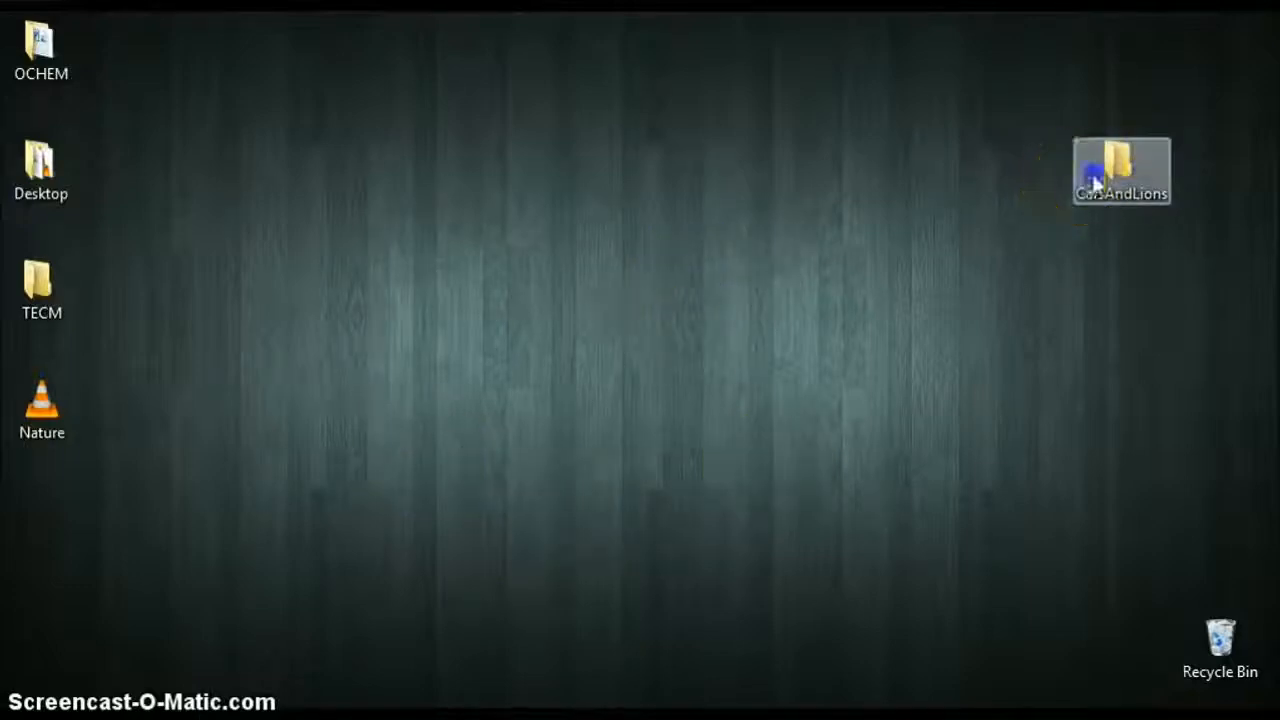
pyautogui.doubleClick(1092, 176)
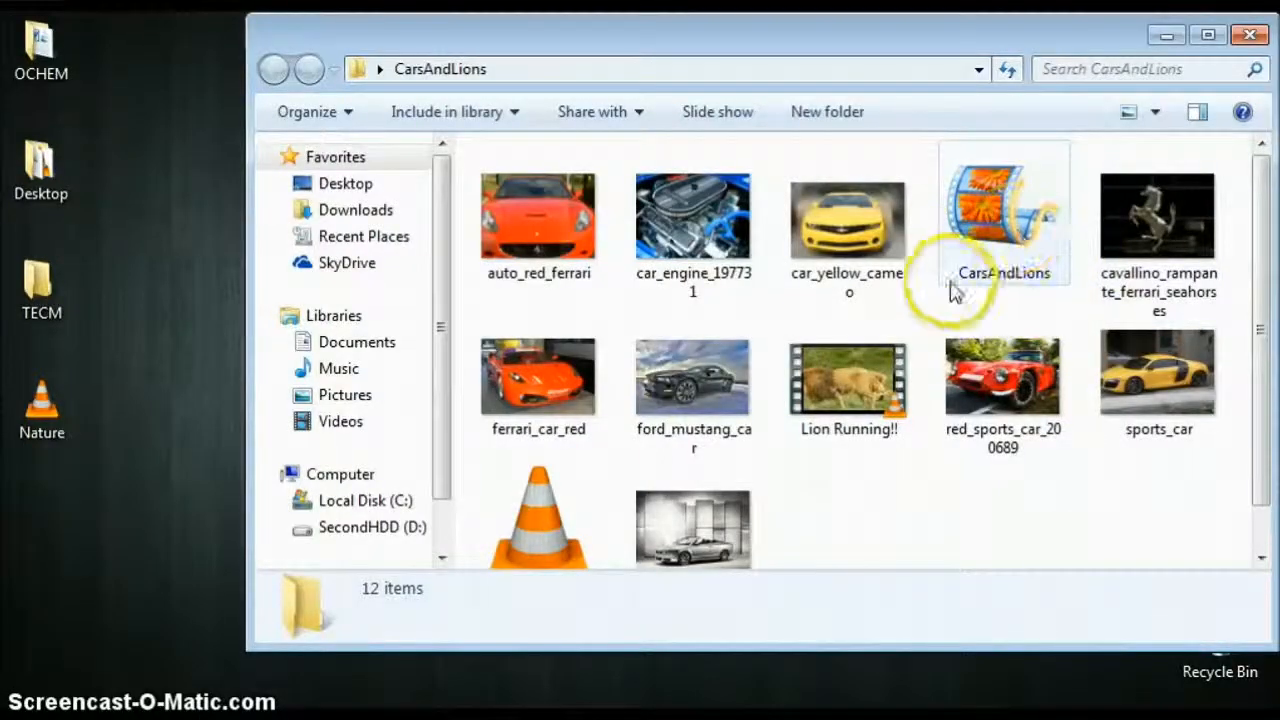
pyautogui.click(1015, 215)
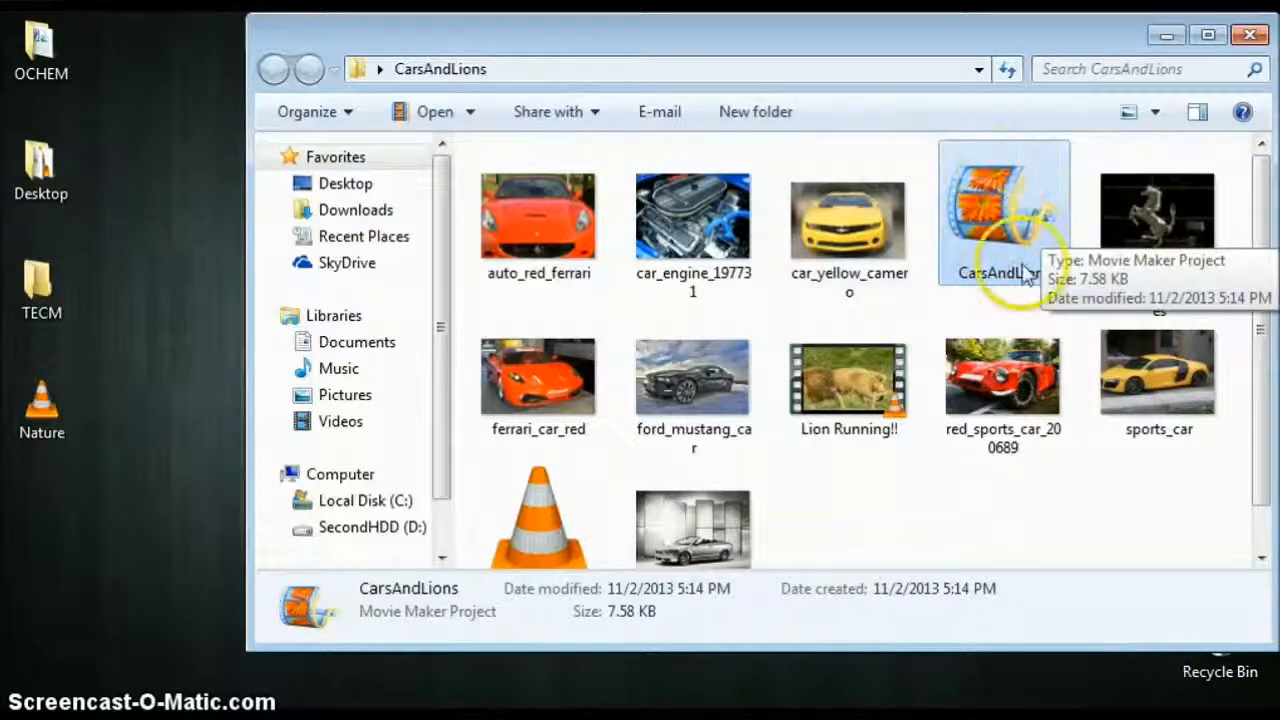
pyautogui.doubleClick(990, 215)
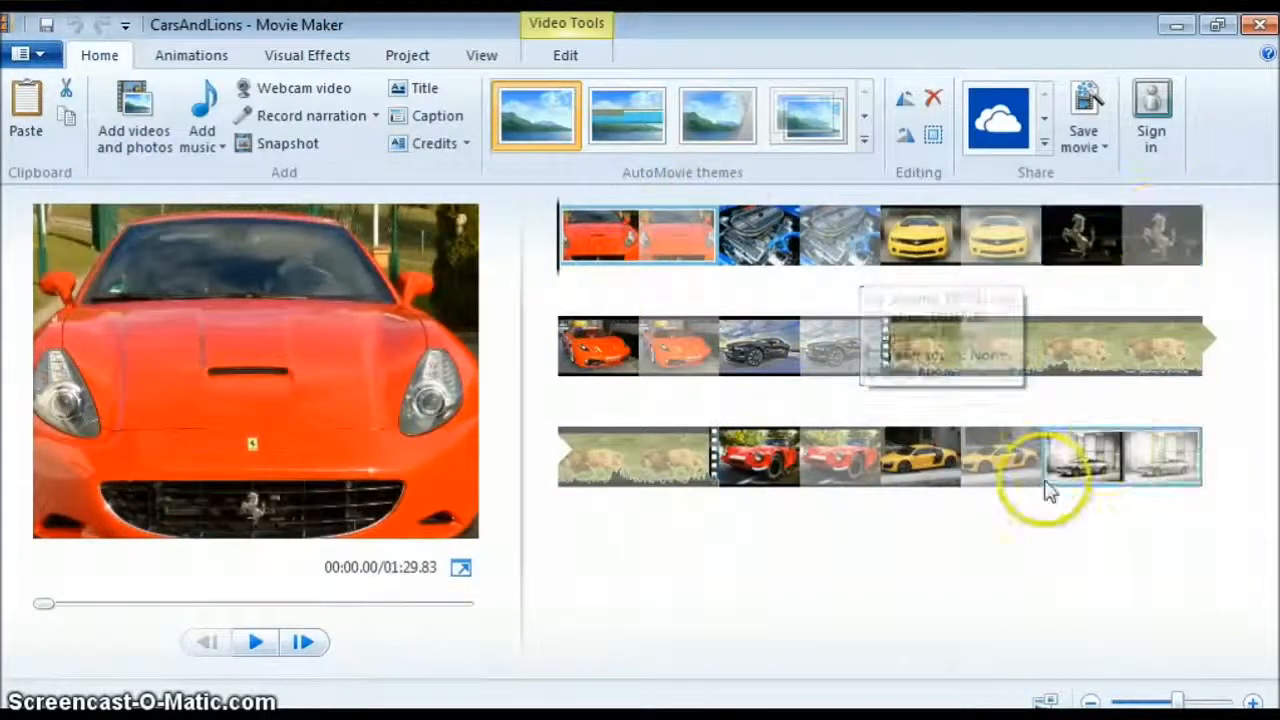
pyautogui.click(420, 693)
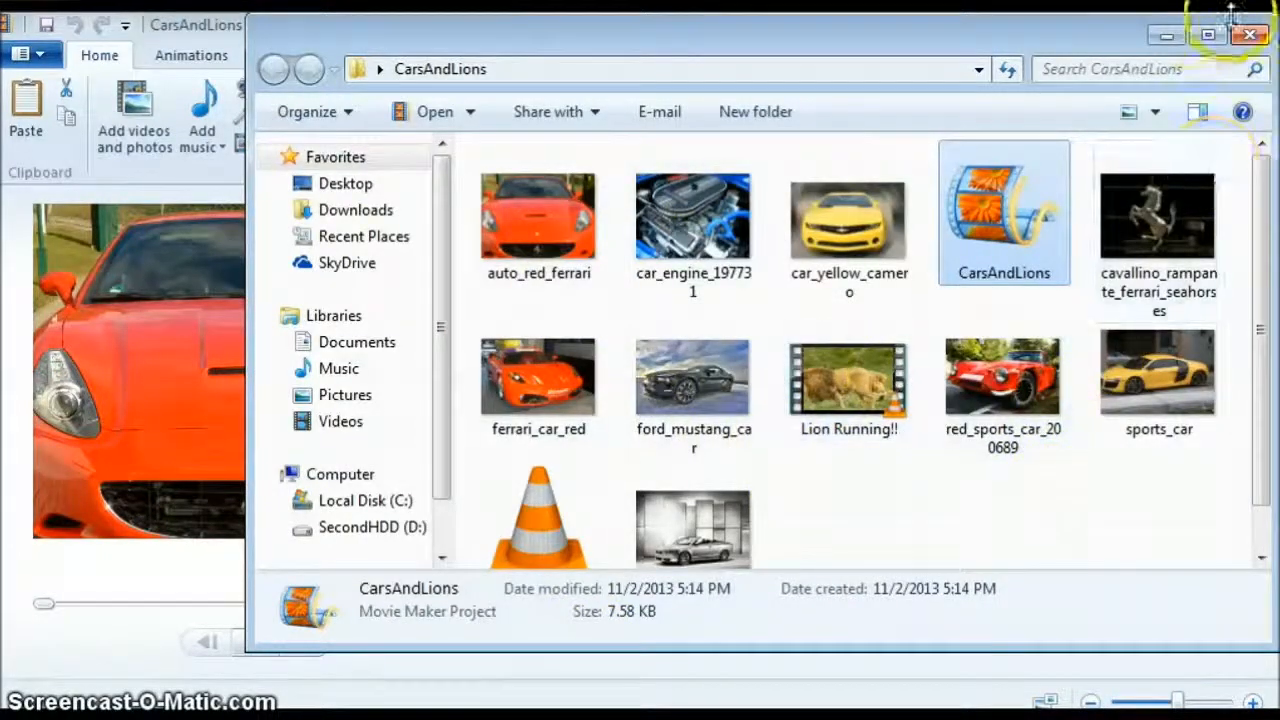
pyautogui.click(1168, 36)
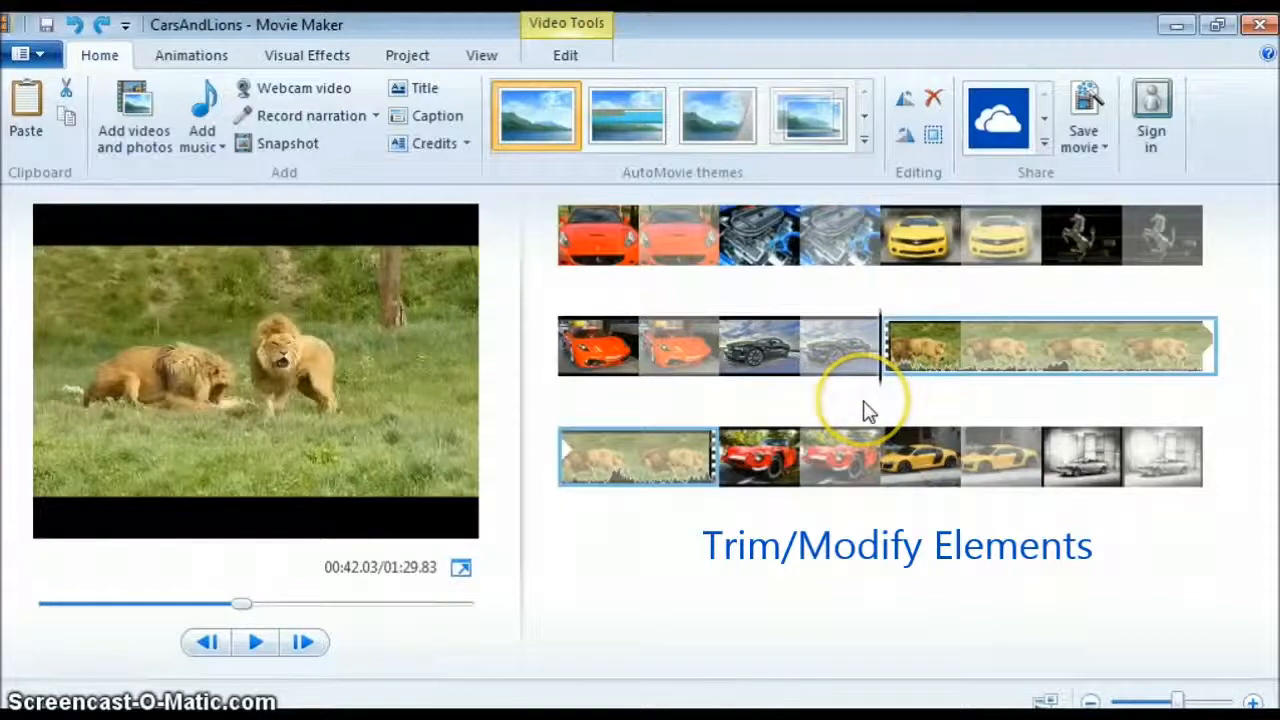
# Step: Preview several individual car pictures in the storyboard
pyautogui.click(795, 340)
pyautogui.click(800, 243)
pyautogui.click(697, 238)
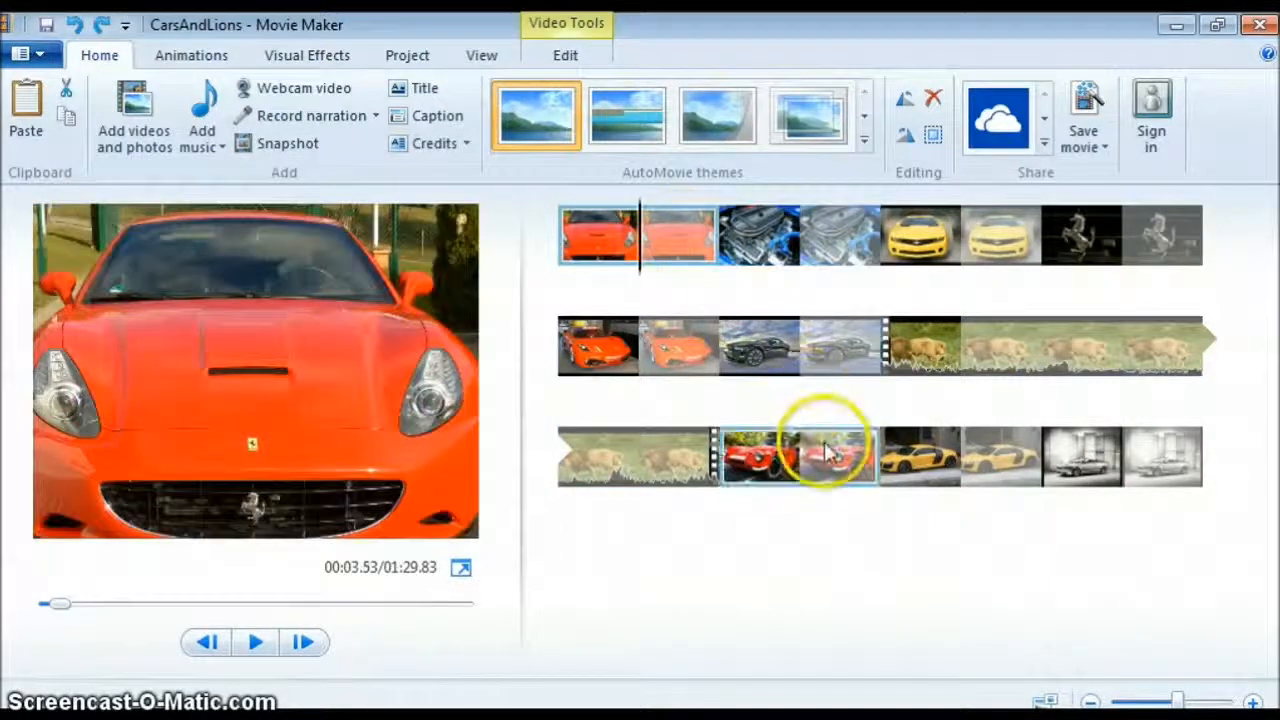
pyautogui.click(826, 451)
pyautogui.click(943, 477)
# Step: Move the lion video to the end of the storyboard, after the last car picture
pyautogui.click(943, 352)
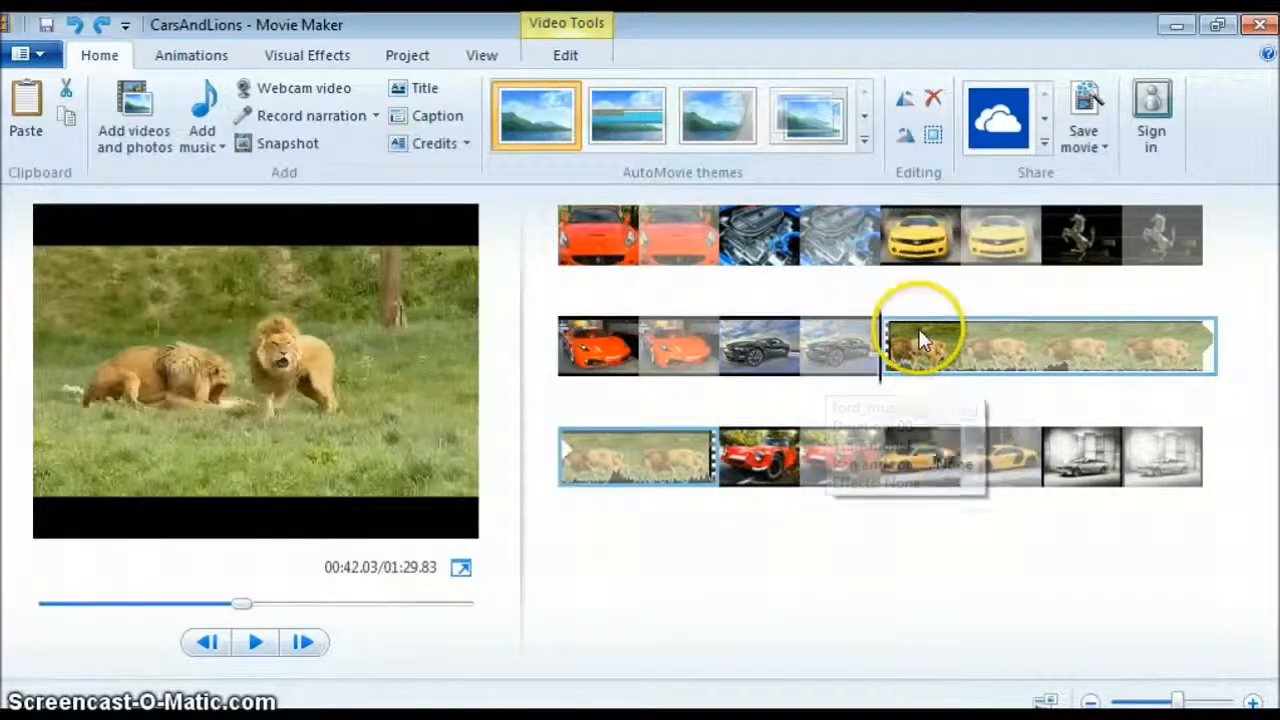
pyautogui.moveTo(920, 343)
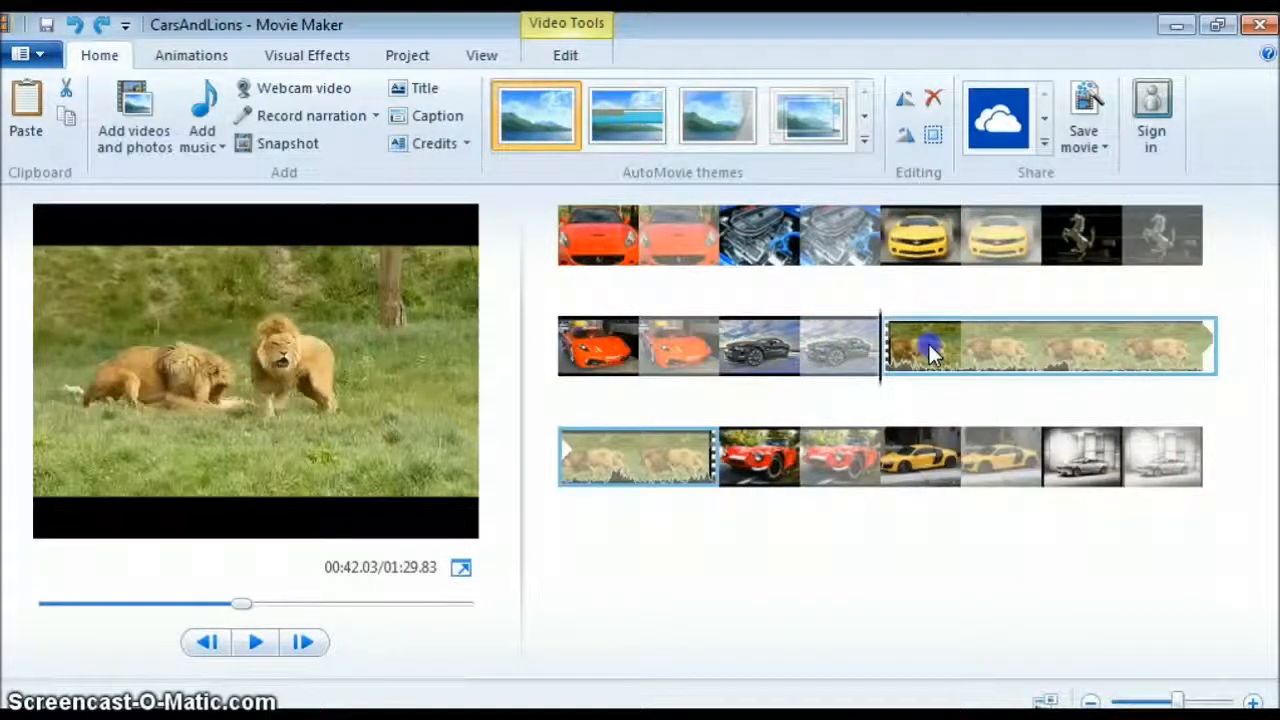
pyautogui.moveTo(945, 345); pyautogui.dragTo(1265, 468)
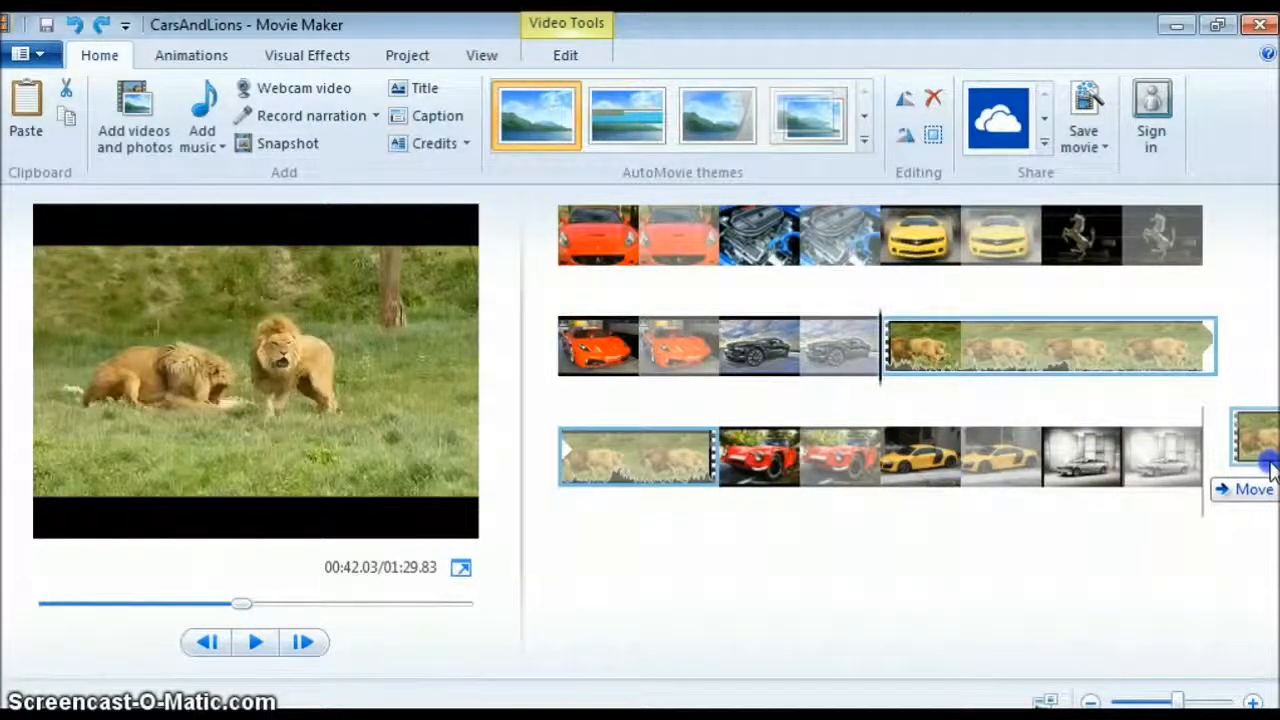
pyautogui.moveTo(1257, 467); pyautogui.dragTo(1253, 462)
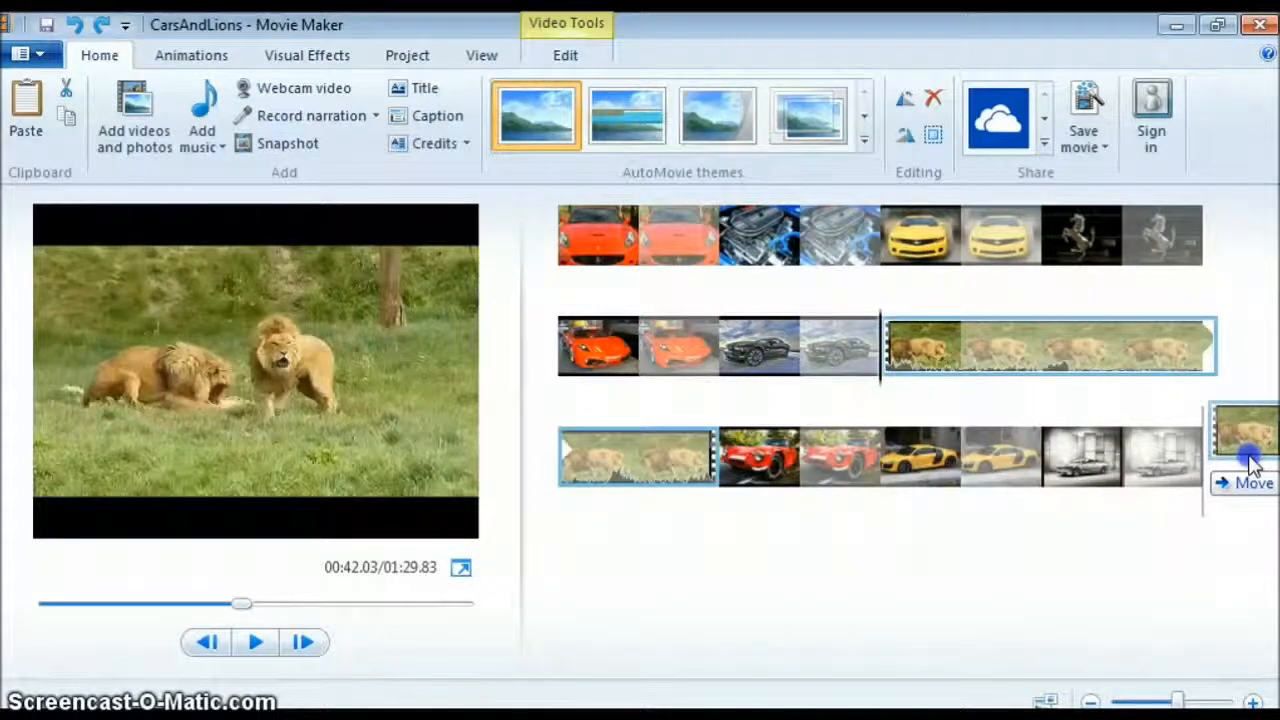
pyautogui.moveTo(1249, 457); pyautogui.dragTo(1246, 460)
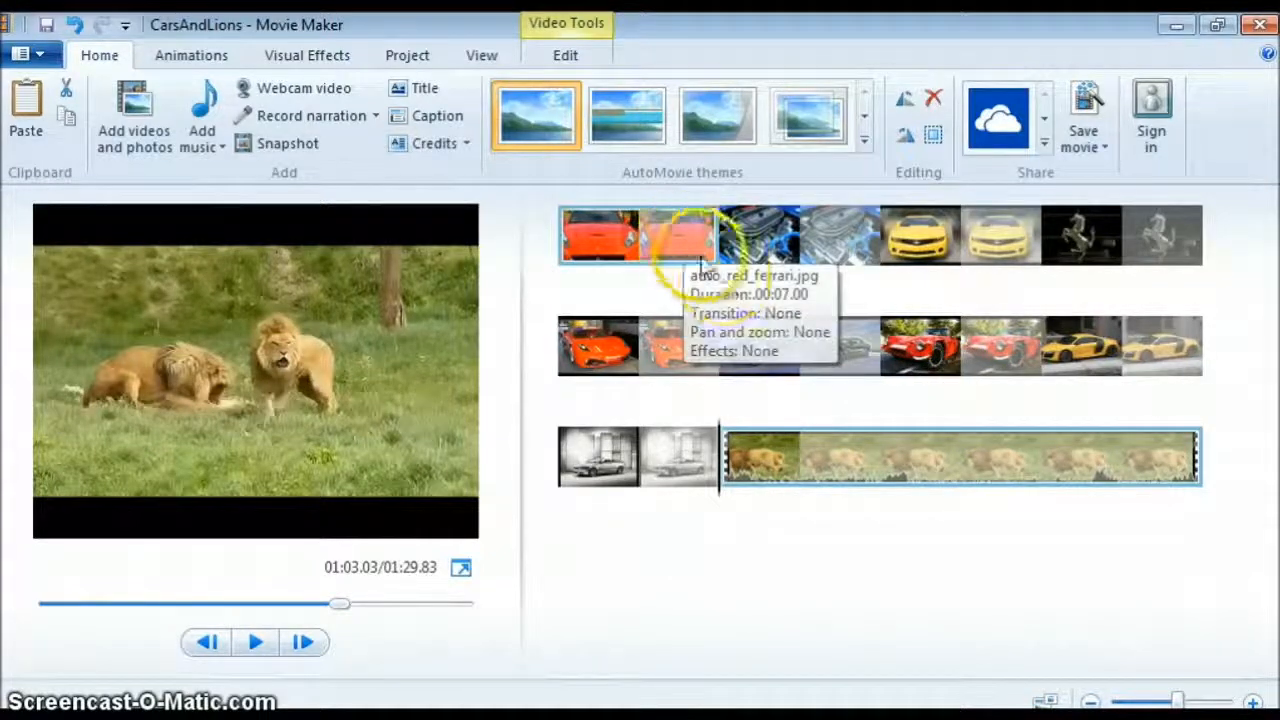
# Step: Preview several of the car pictures and play the movie from the first red Ferrari picture to examine the picture timing
pyautogui.click(662, 258)
pyautogui.click(634, 349)
pyautogui.keyDown('shift'); pyautogui.click(815, 360); pyautogui.keyUp('shift')
pyautogui.click(815, 360)
pyautogui.click(915, 255)
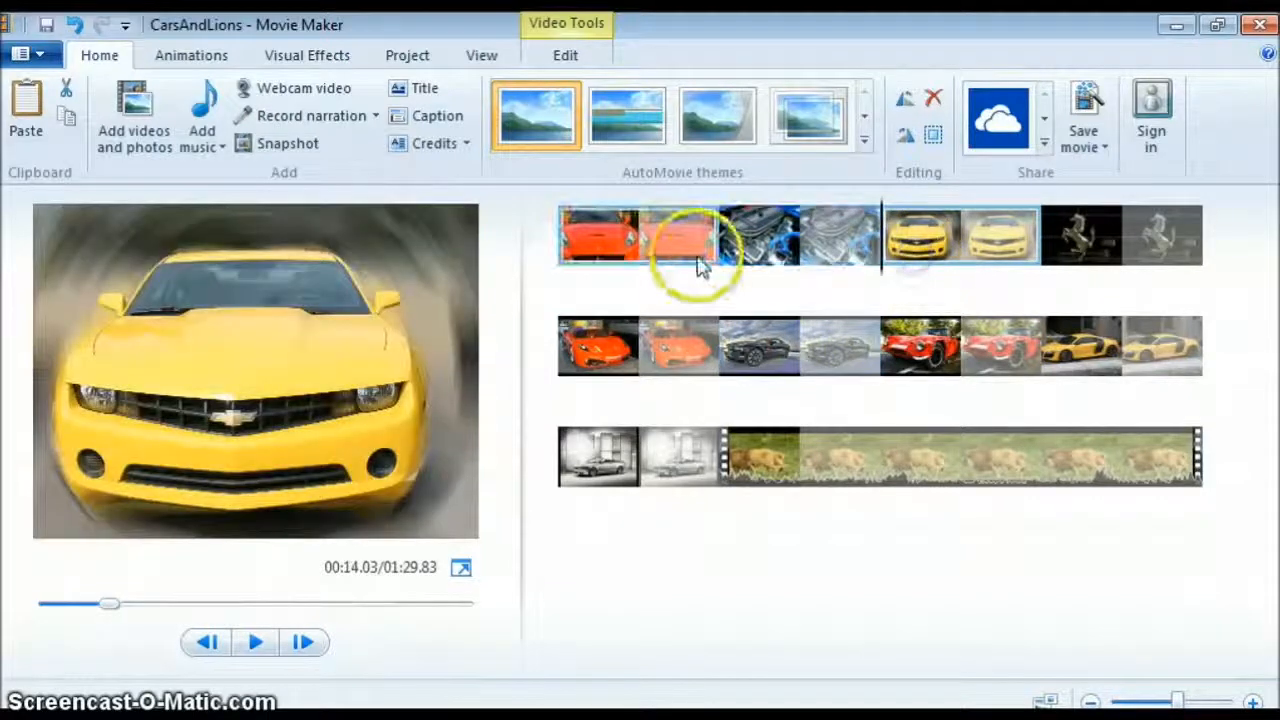
pyautogui.click(645, 260)
pyautogui.click(279, 643)
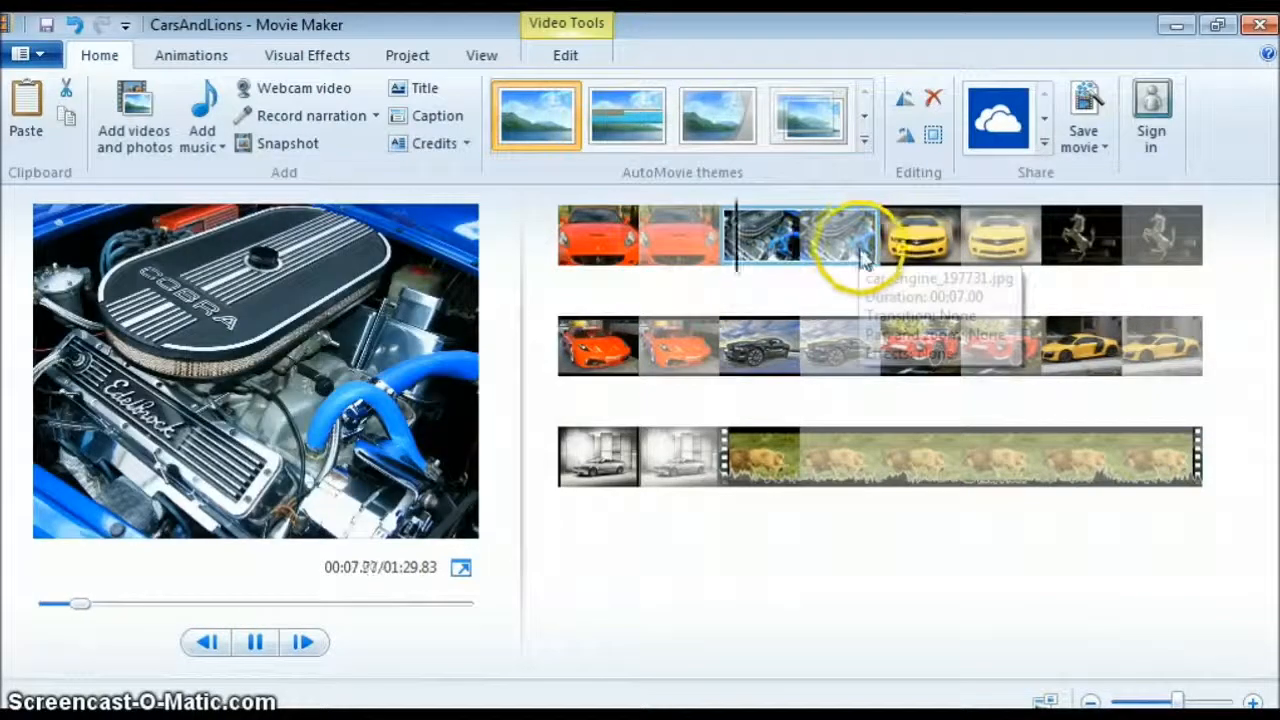
# Step: Set the duration of all the car pictures, leaving out the lion video, to 3.00 seconds
pyautogui.click(600, 235)
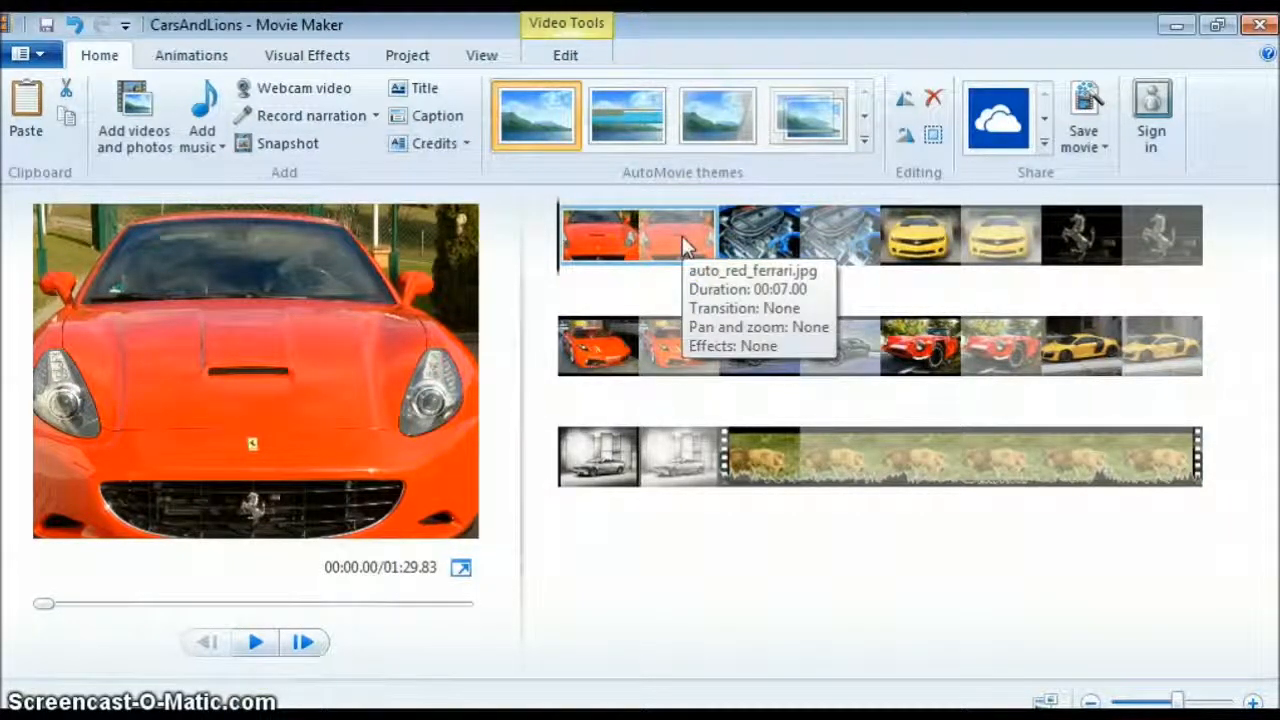
pyautogui.keyDown('shift'); pyautogui.click(1033, 258); pyautogui.keyUp('shift')
pyautogui.keyDown('ctrl'); pyautogui.click(1092, 238); pyautogui.keyUp('ctrl')
pyautogui.keyDown('ctrl'); pyautogui.click(1056, 328); pyautogui.keyUp('ctrl')
pyautogui.keyDown('ctrl'); pyautogui.click(983, 336); pyautogui.keyUp('ctrl')
pyautogui.keyDown('ctrl'); pyautogui.click(797, 343); pyautogui.keyUp('ctrl')
pyautogui.keyDown('ctrl'); pyautogui.click(664, 334); pyautogui.keyUp('ctrl')
pyautogui.click(645, 450)
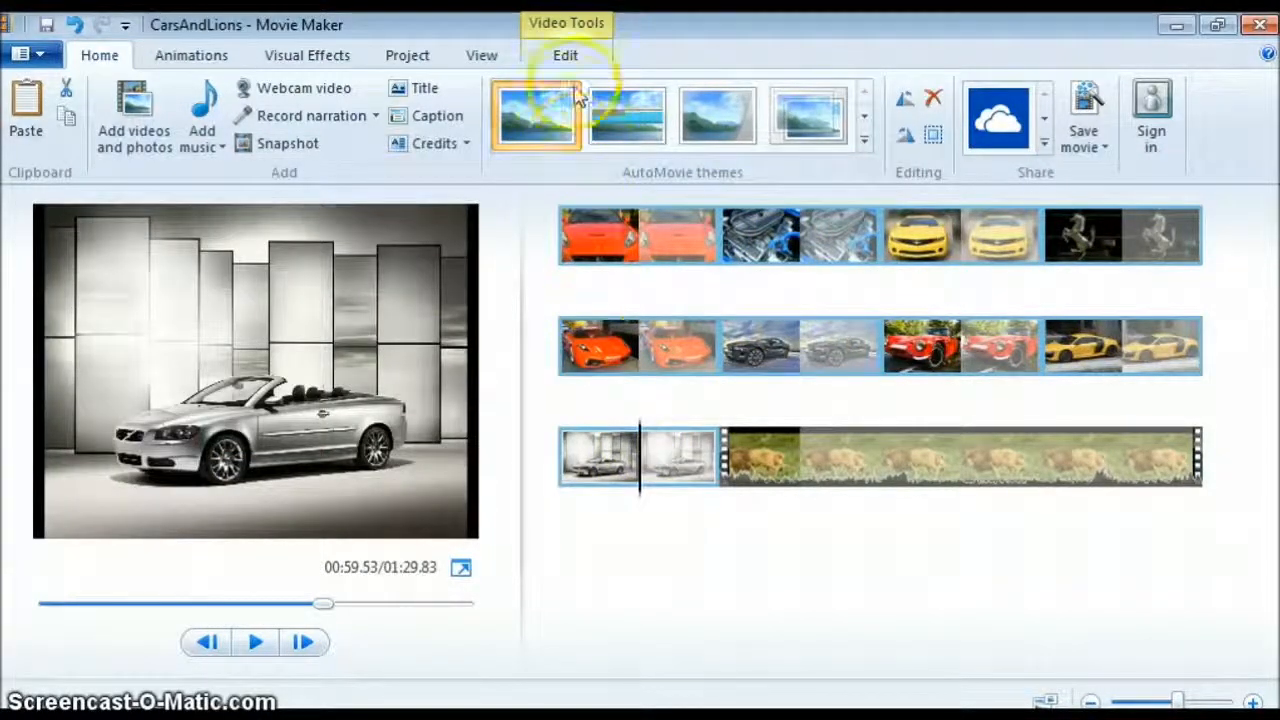
pyautogui.click(556, 58)
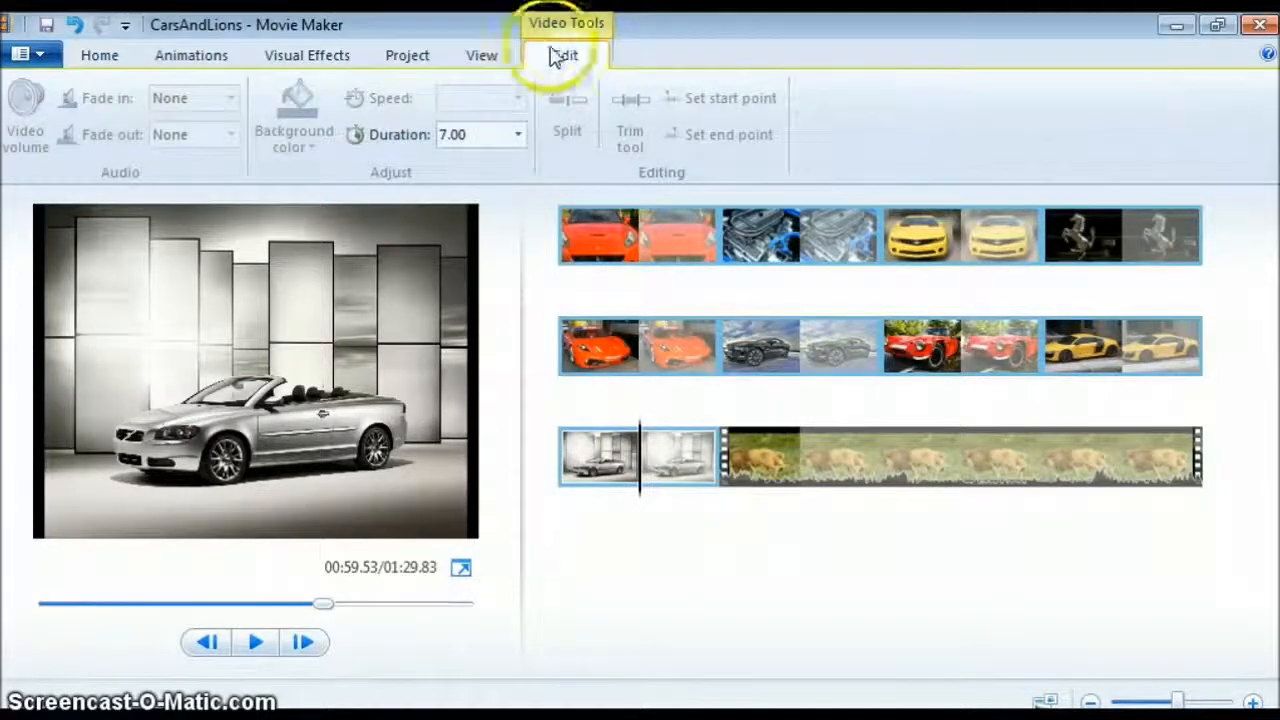
pyautogui.click(519, 136)
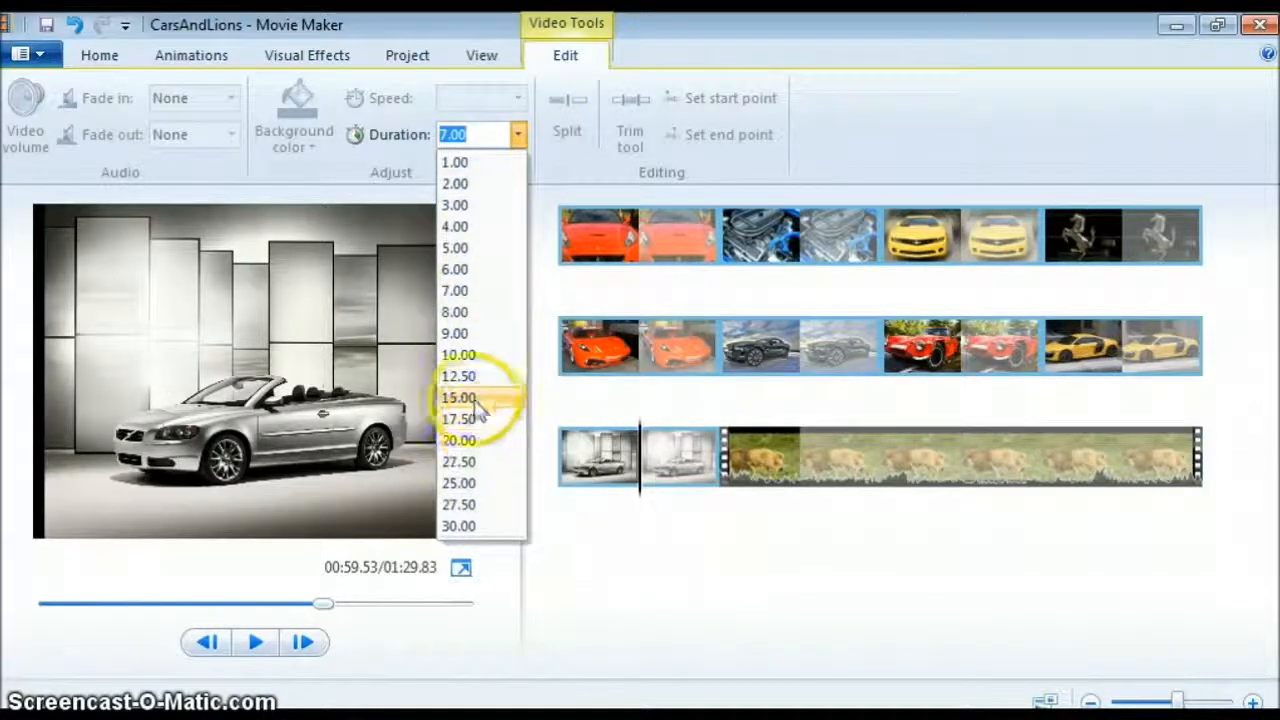
pyautogui.click(465, 206)
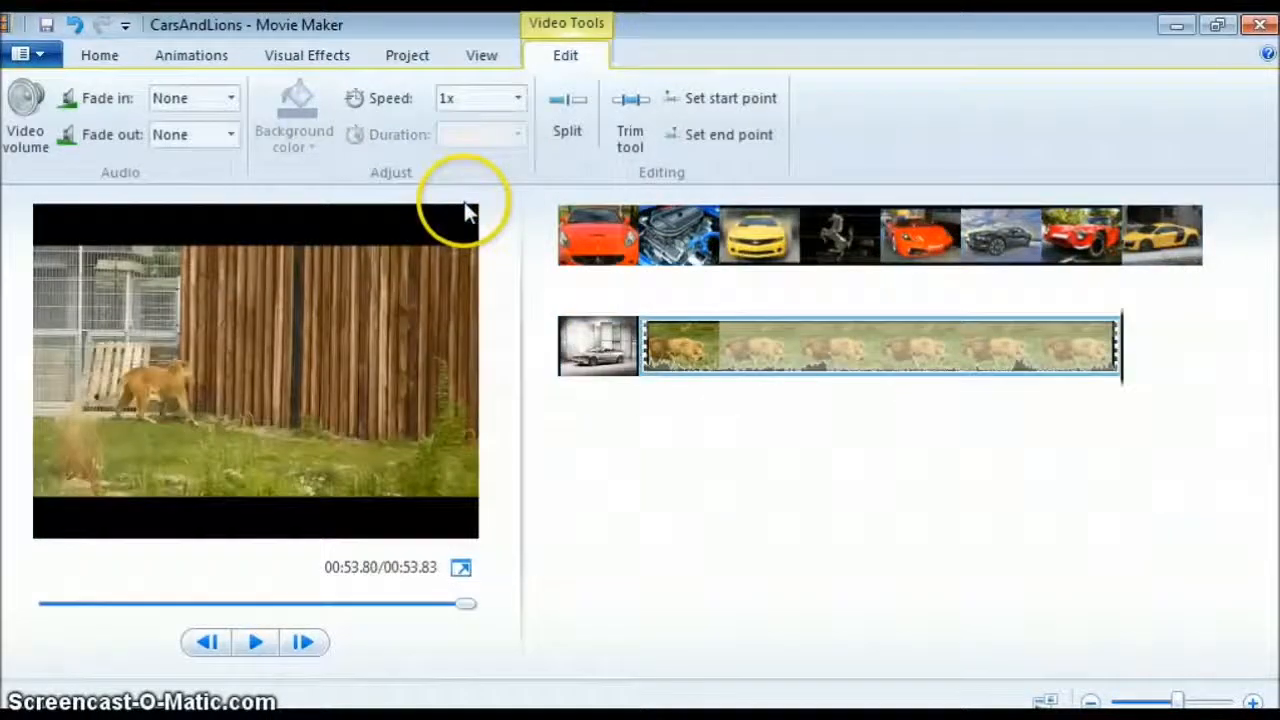
# Step: Play the movie and preview individual car pictures to check their new timing
pyautogui.click(686, 249)
pyautogui.click(775, 250)
pyautogui.click(840, 250)
pyautogui.click(893, 250)
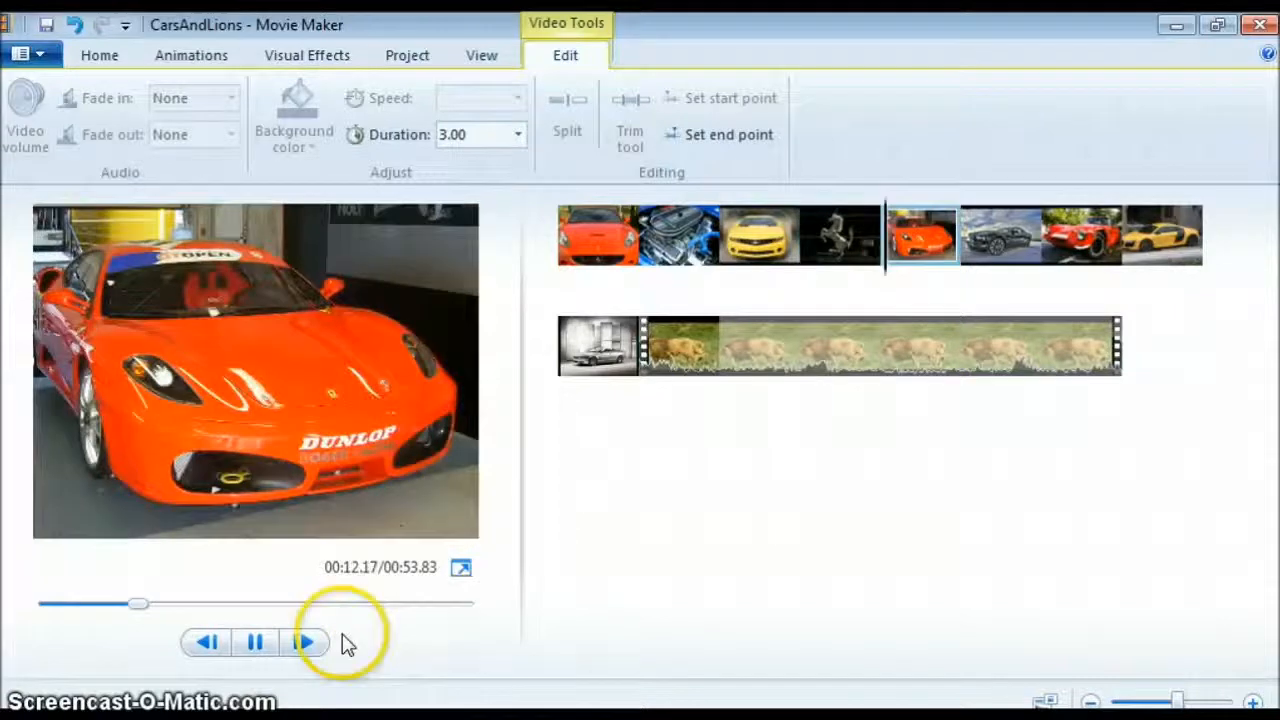
pyautogui.click(256, 642)
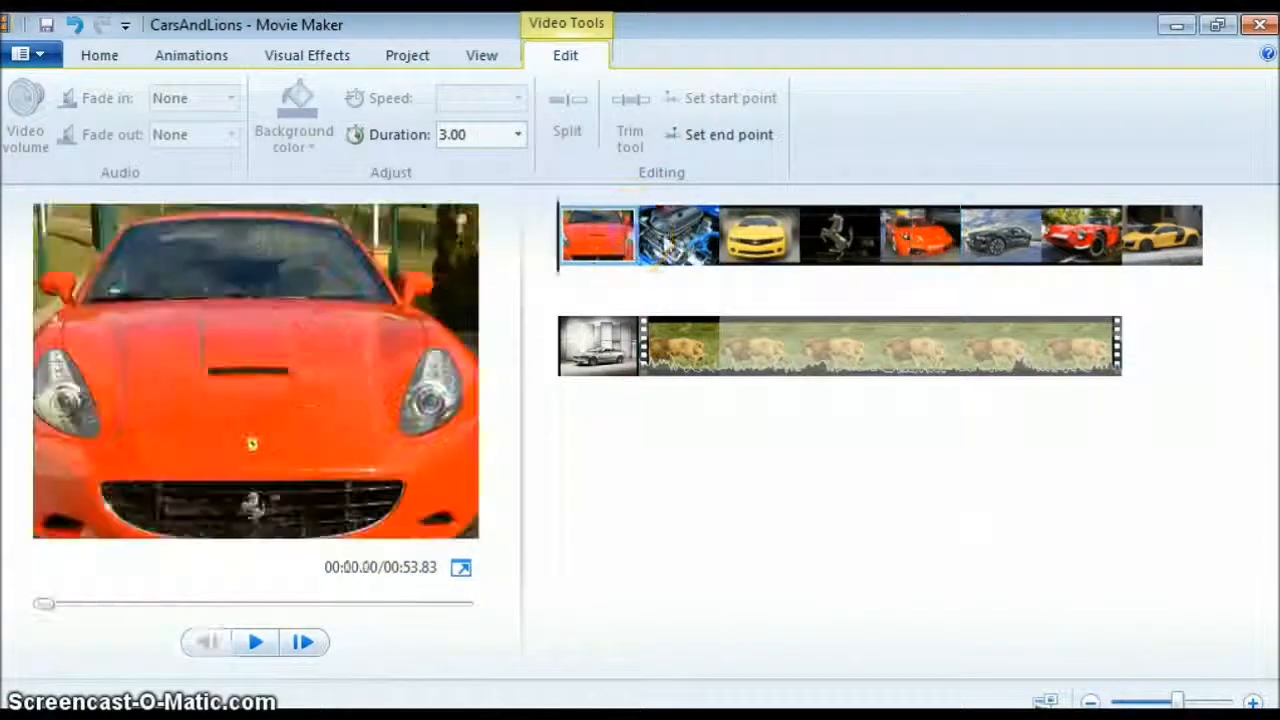
pyautogui.click(765, 240)
pyautogui.click(700, 255)
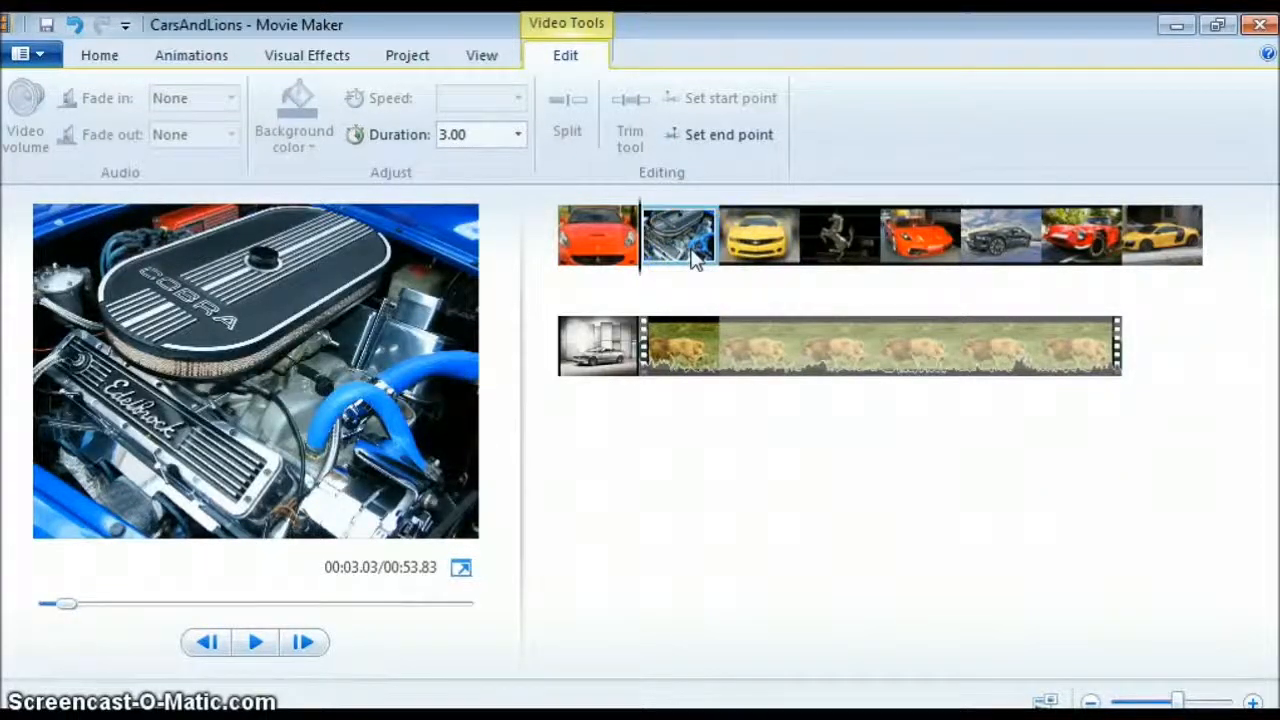
# Step: Remove the blue Cobra engine picture, the second item in the storyboard, from the movie
pyautogui.click(593, 248)
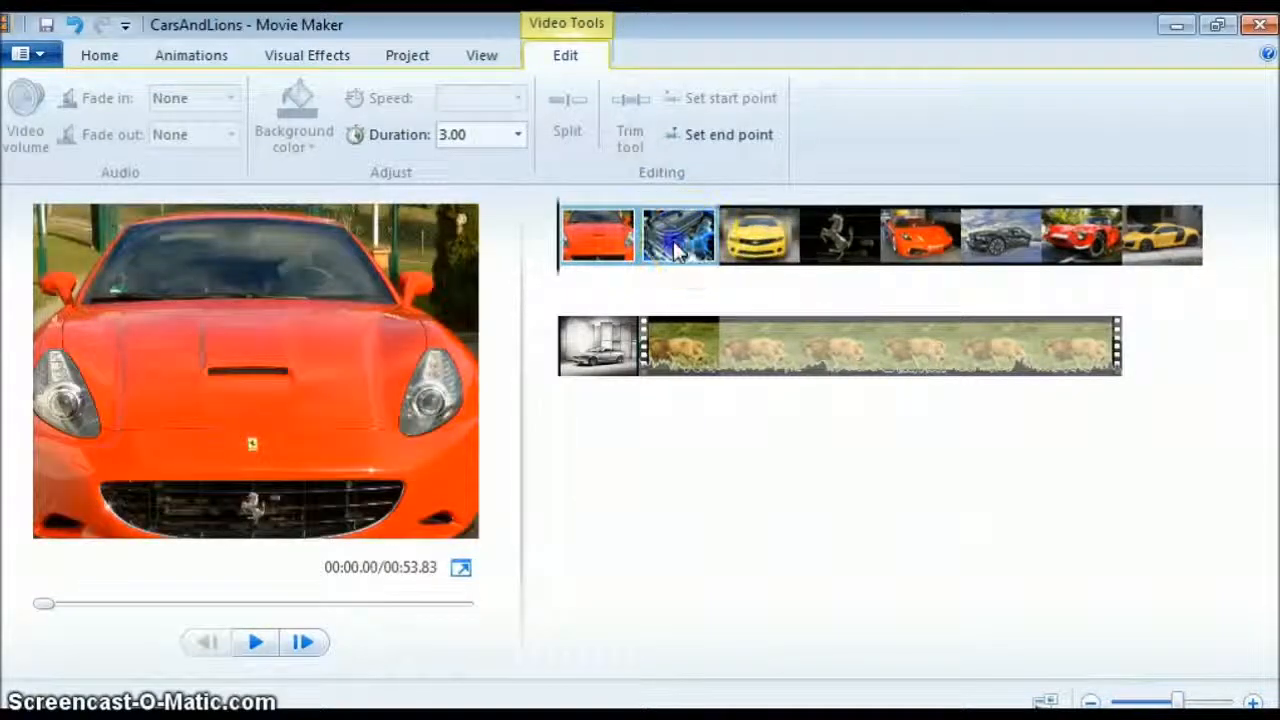
pyautogui.click(680, 250)
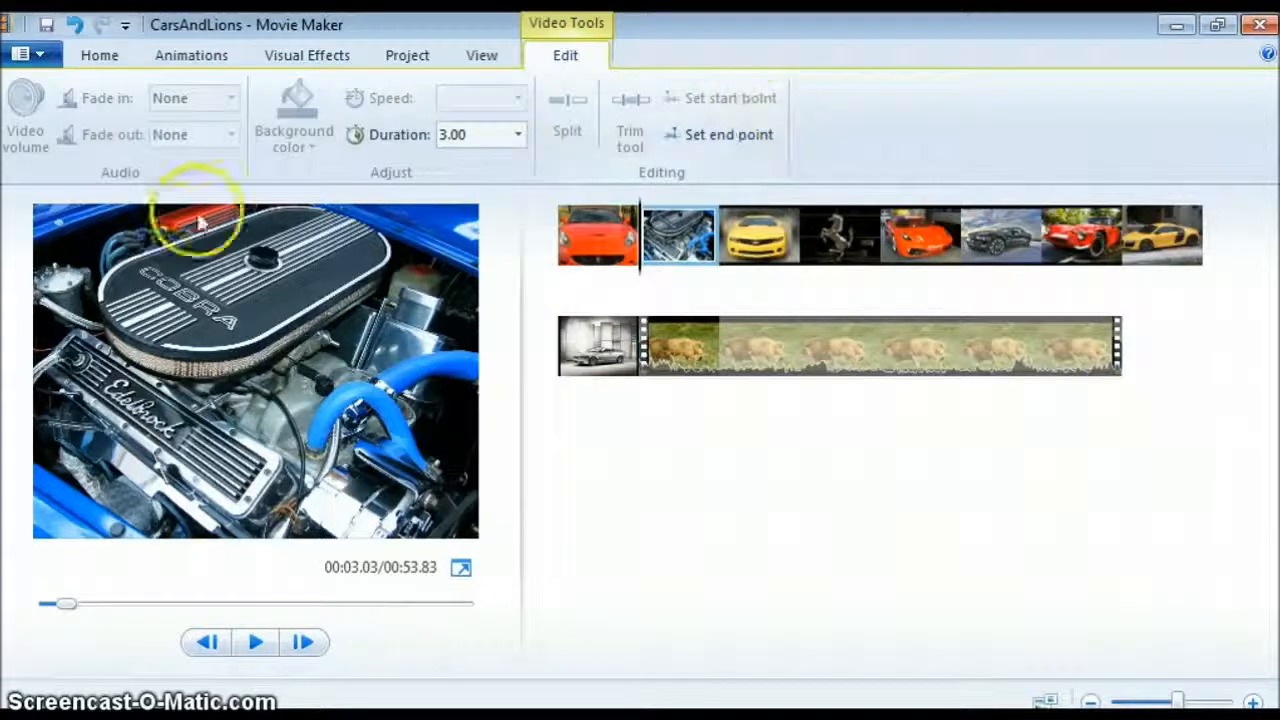
pyautogui.click(100, 56)
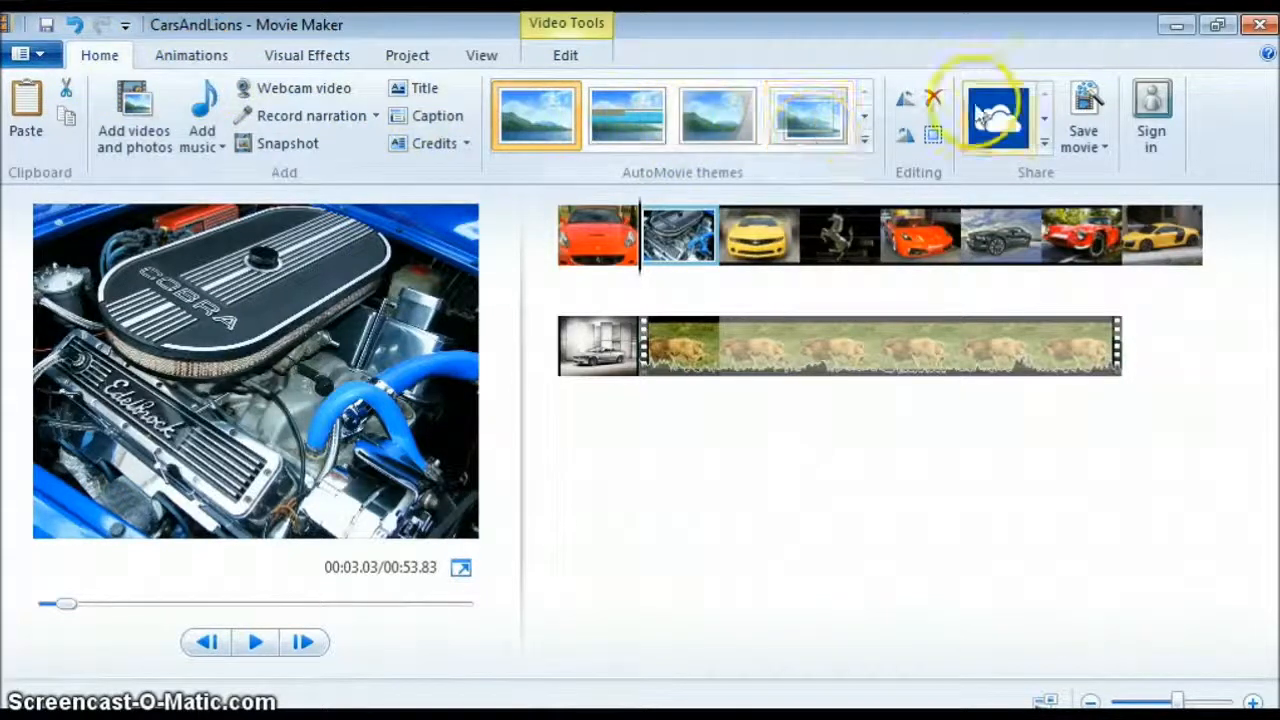
pyautogui.click(932, 100)
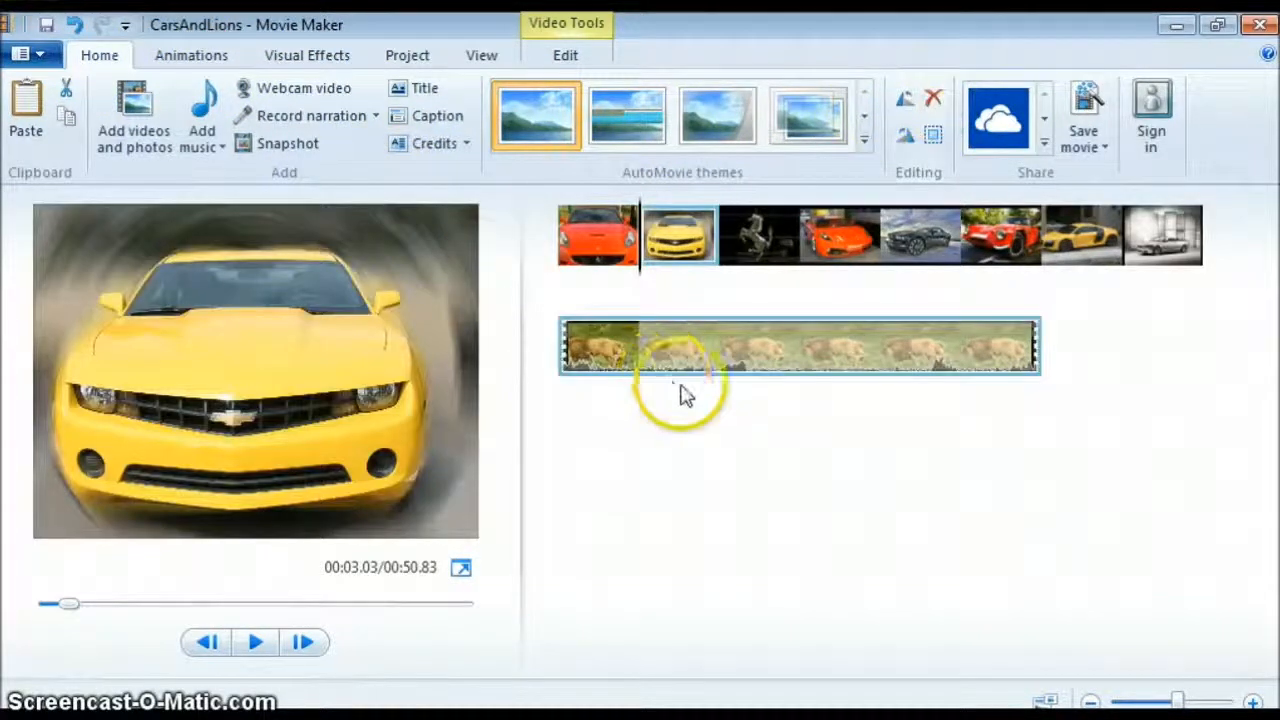
# Step: Preview the remaining car pictures one by one and examine the storyboard sequence up to the lion video
pyautogui.click(768, 262)
pyautogui.click(600, 234)
pyautogui.click(793, 236)
pyautogui.click(897, 248)
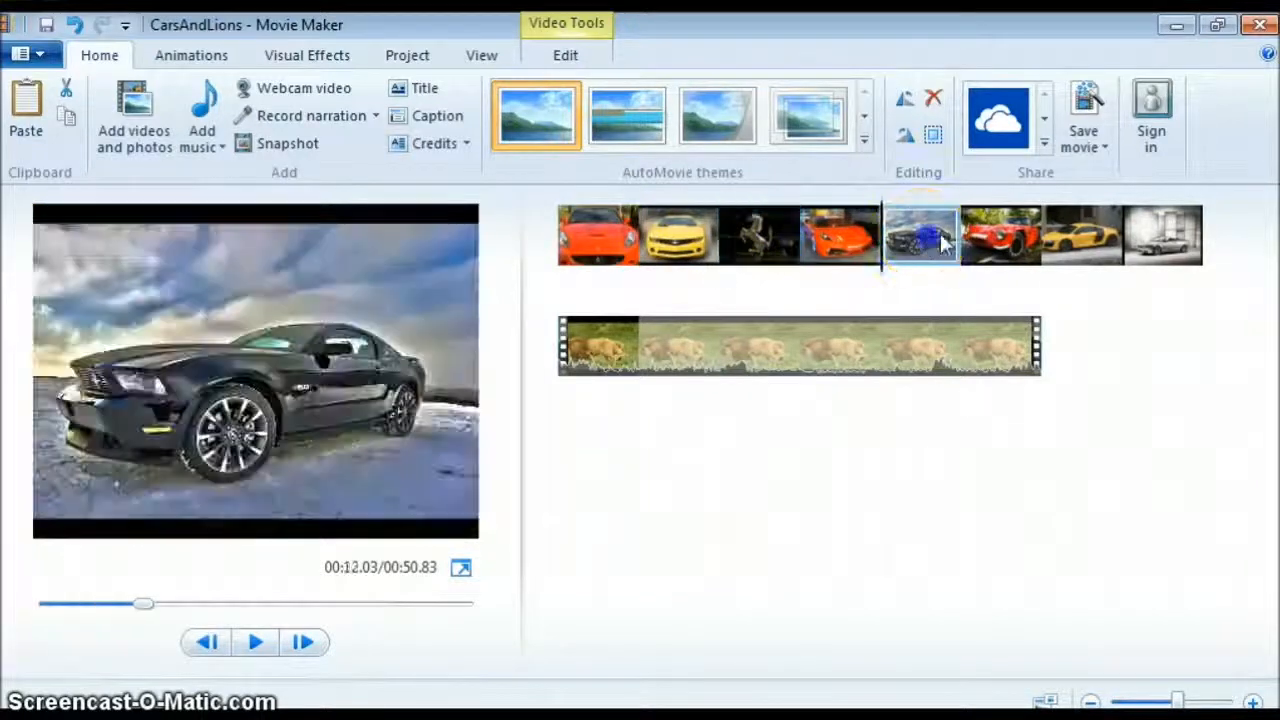
pyautogui.click(1010, 236)
pyautogui.click(1160, 236)
pyautogui.click(803, 293)
pyautogui.click(635, 344)
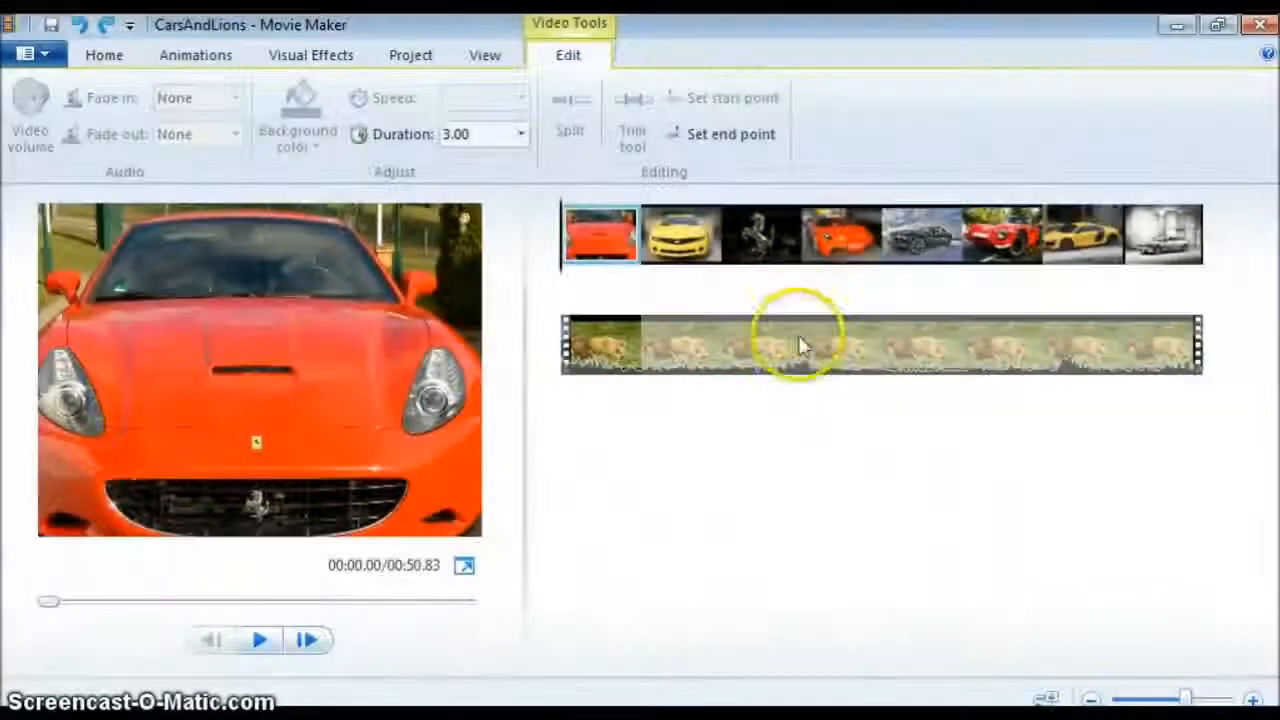
pyautogui.click(855, 217)
pyautogui.click(675, 218)
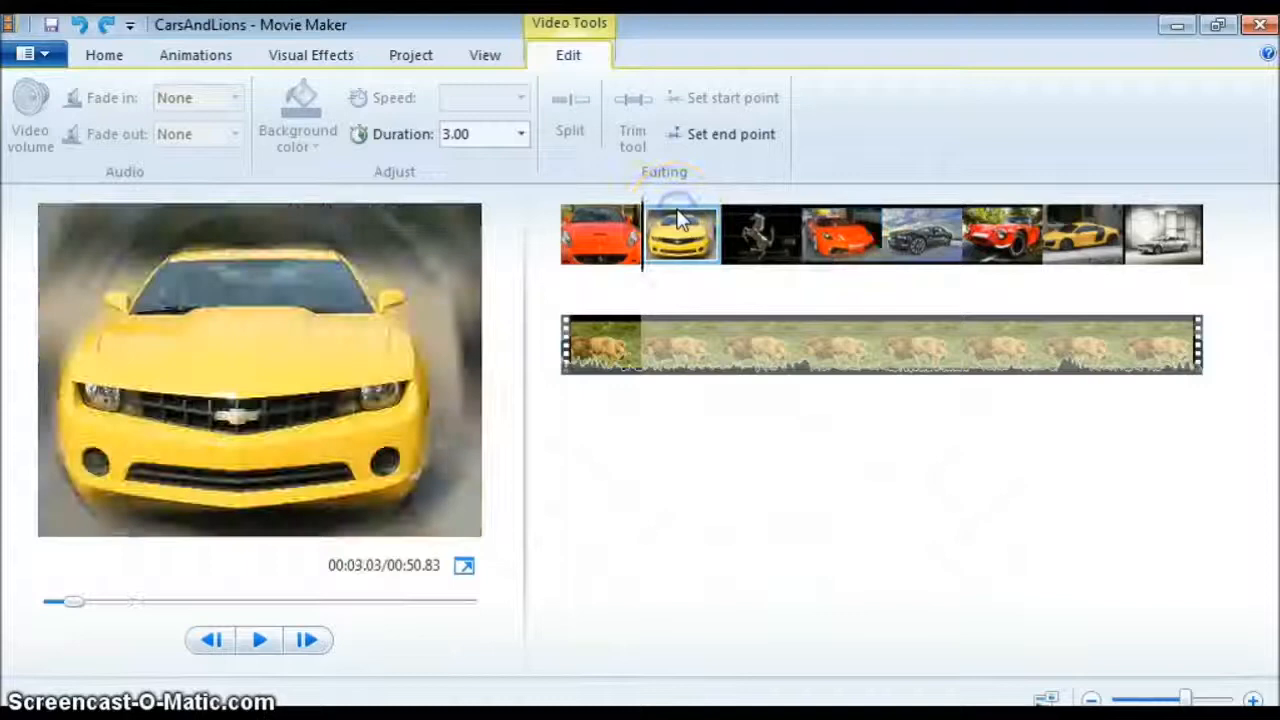
pyautogui.click(820, 229)
pyautogui.click(612, 248)
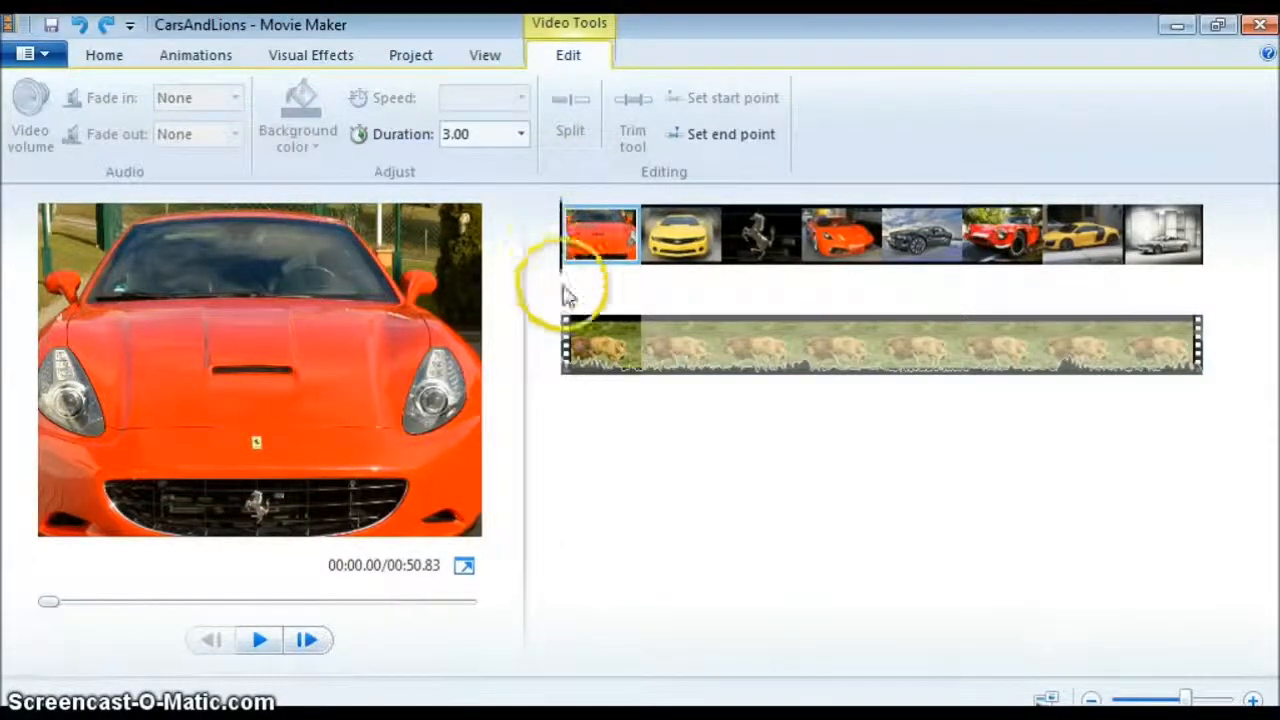
pyautogui.click(813, 246)
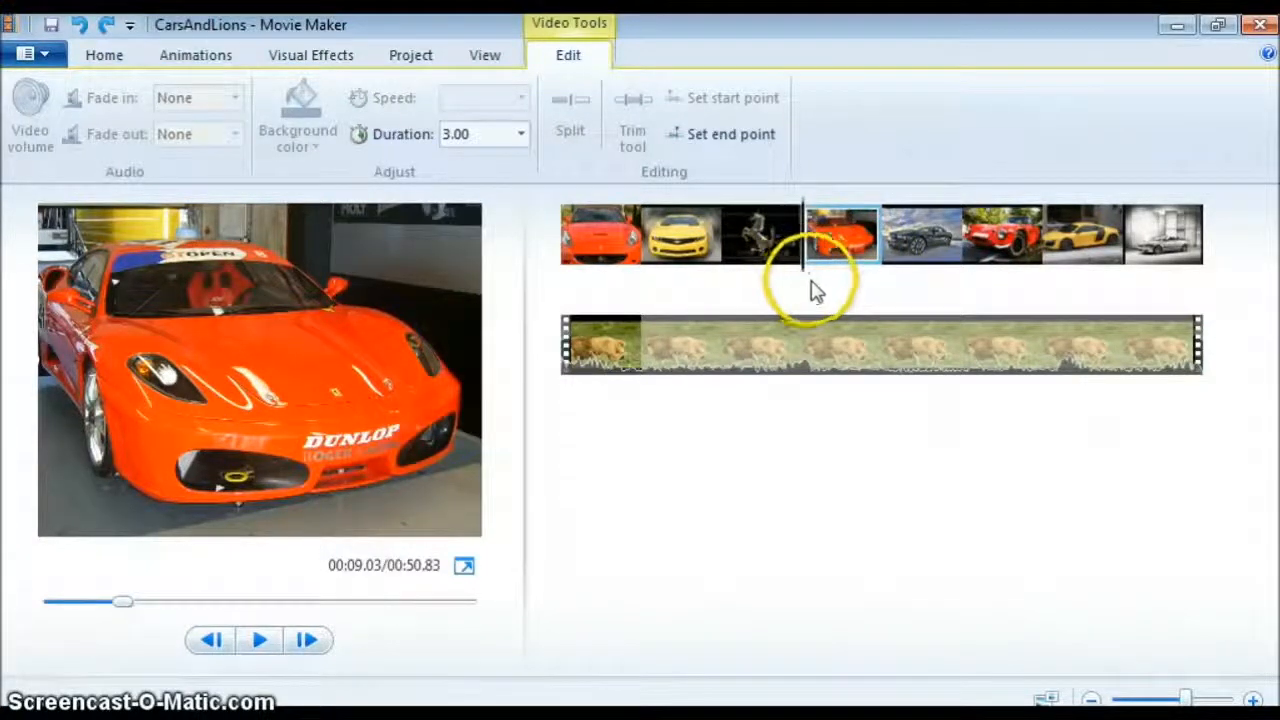
pyautogui.click(990, 238)
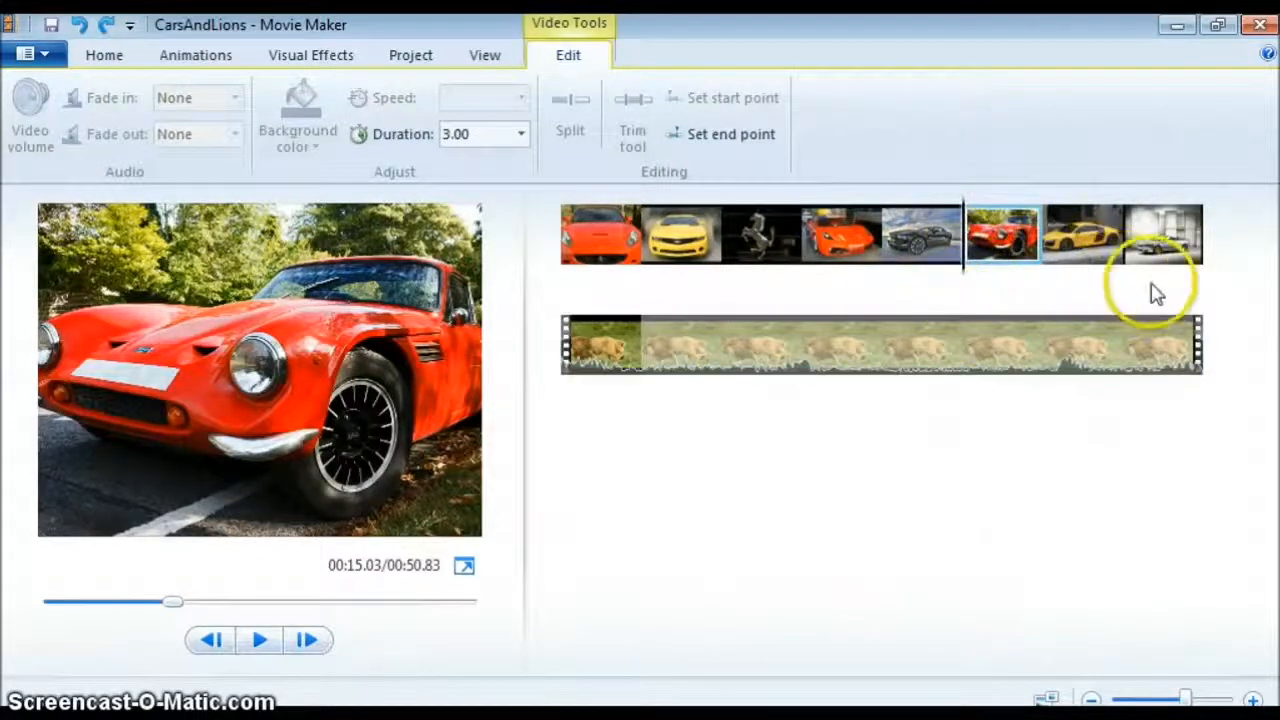
# Step: Add the strobe audio file from the CarsAndLions folder on the Desktop as music, starting from the first red Ferrari picture
pyautogui.moveTo(580, 345); pyautogui.dragTo(610, 265)
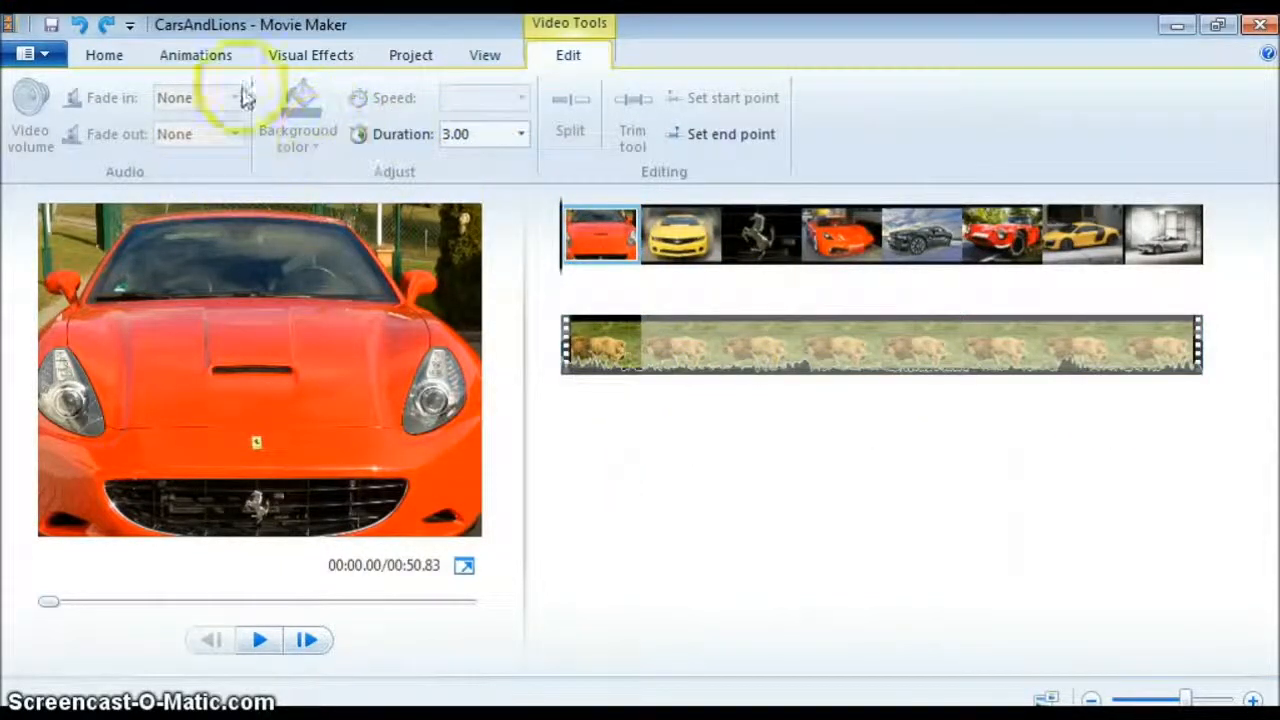
pyautogui.click(97, 56)
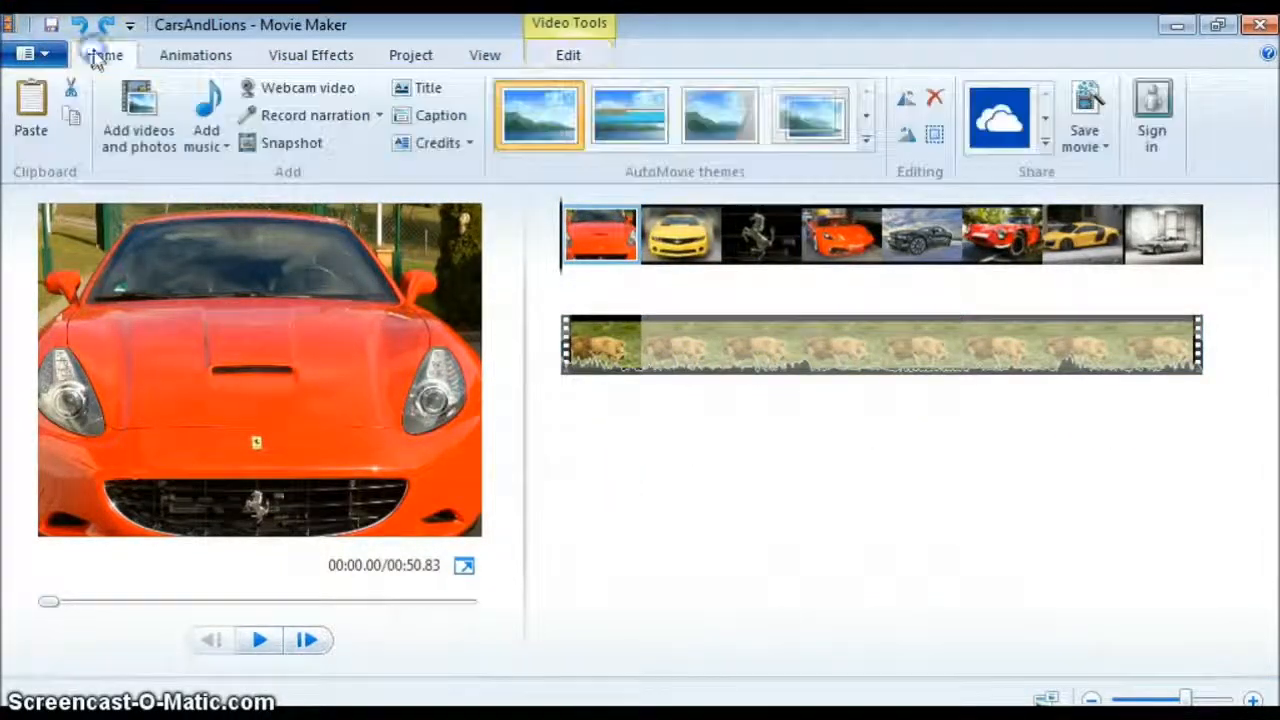
pyautogui.click(216, 110)
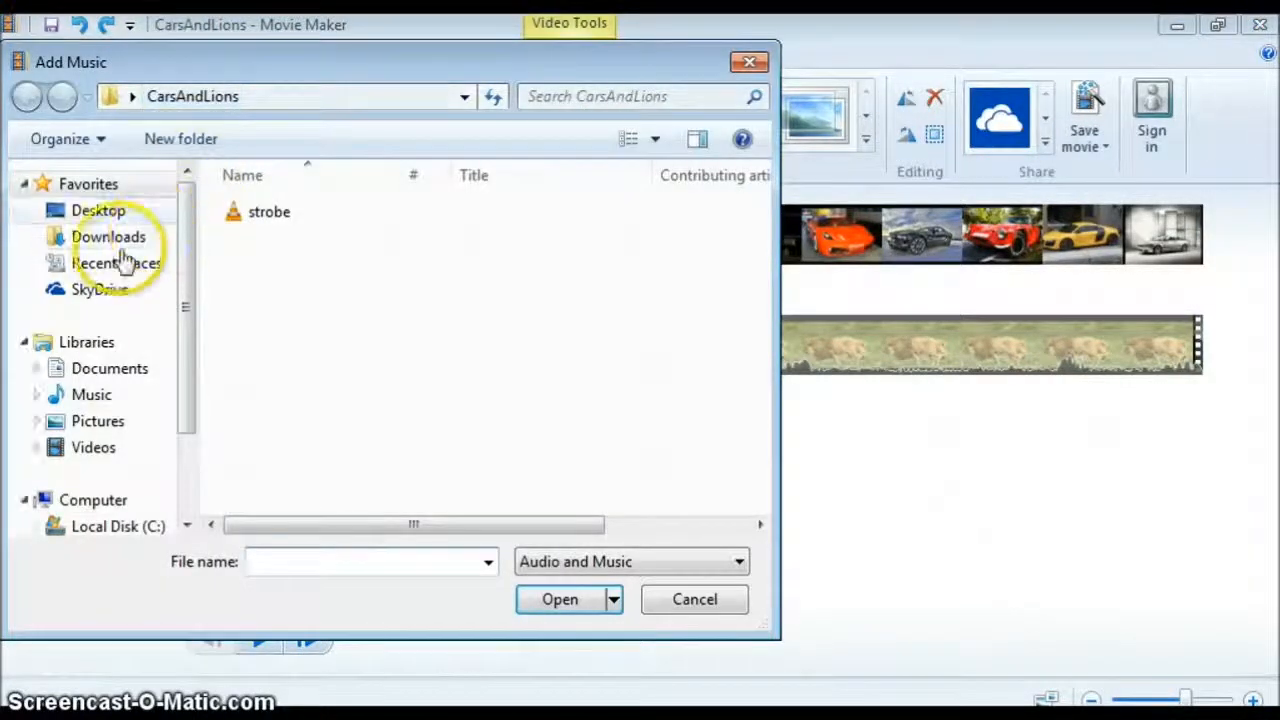
pyautogui.click(118, 213)
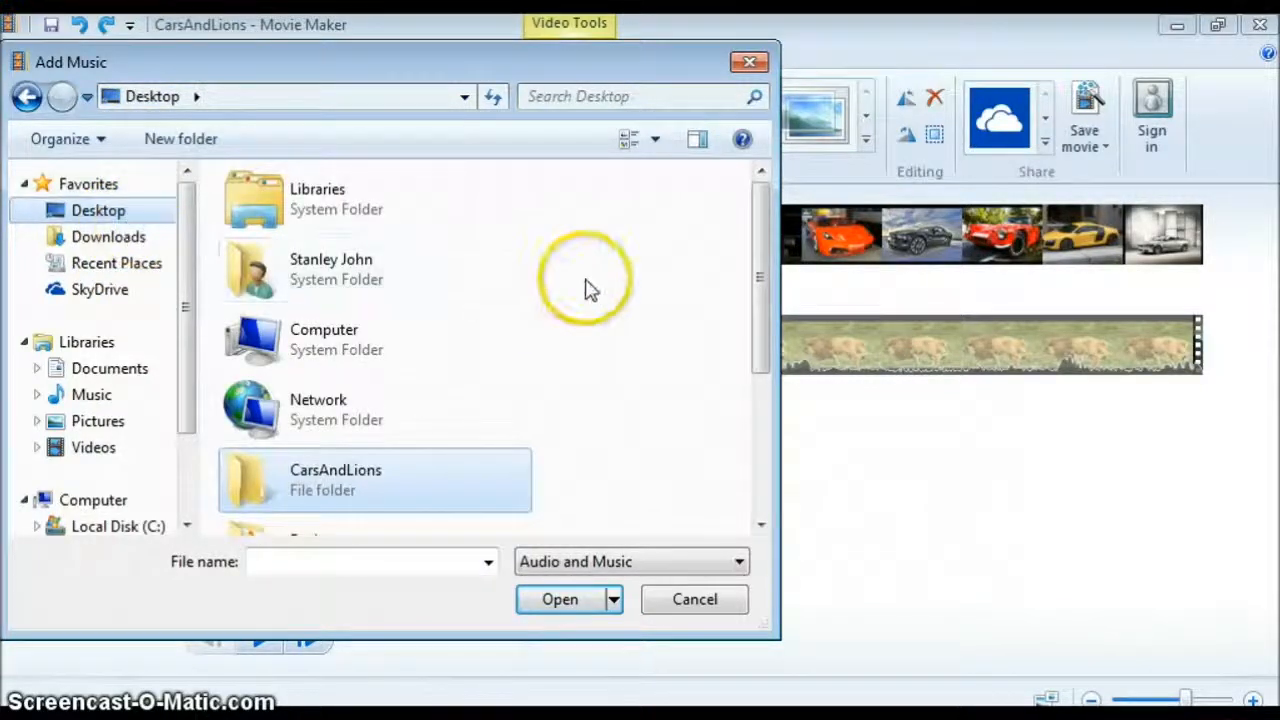
pyautogui.moveTo(751, 254); pyautogui.dragTo(753, 266)
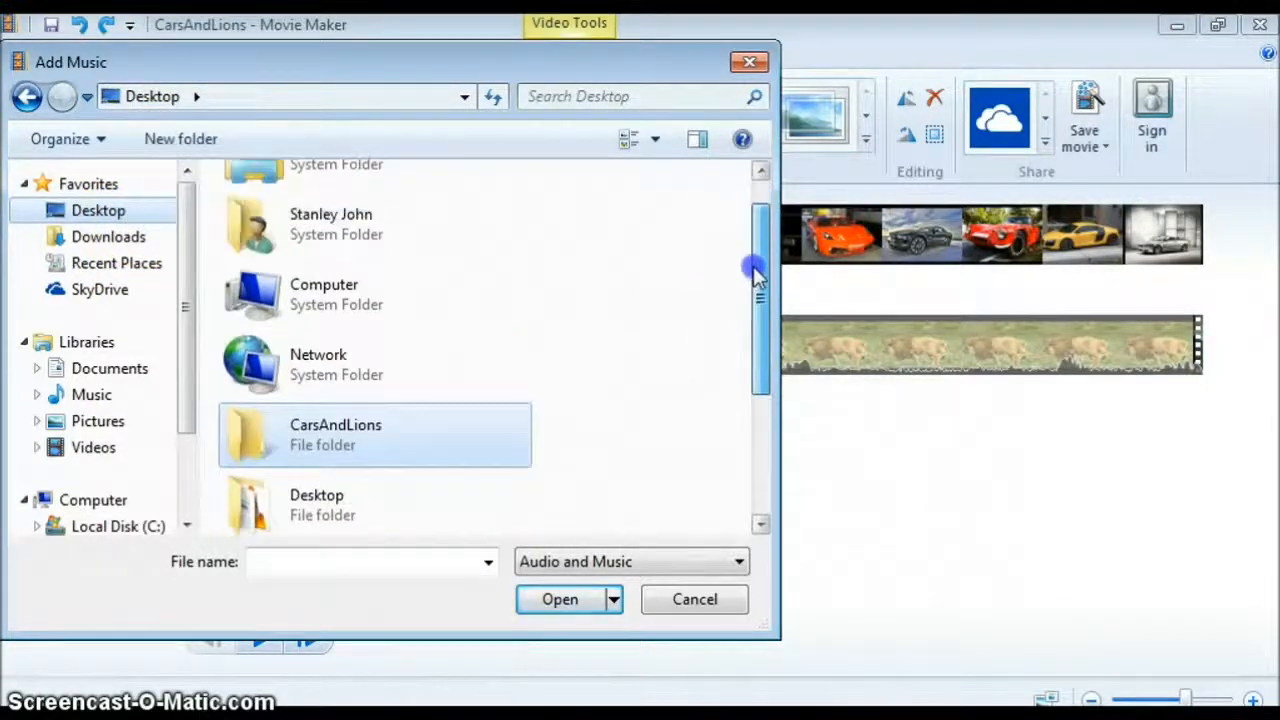
pyautogui.click(128, 209)
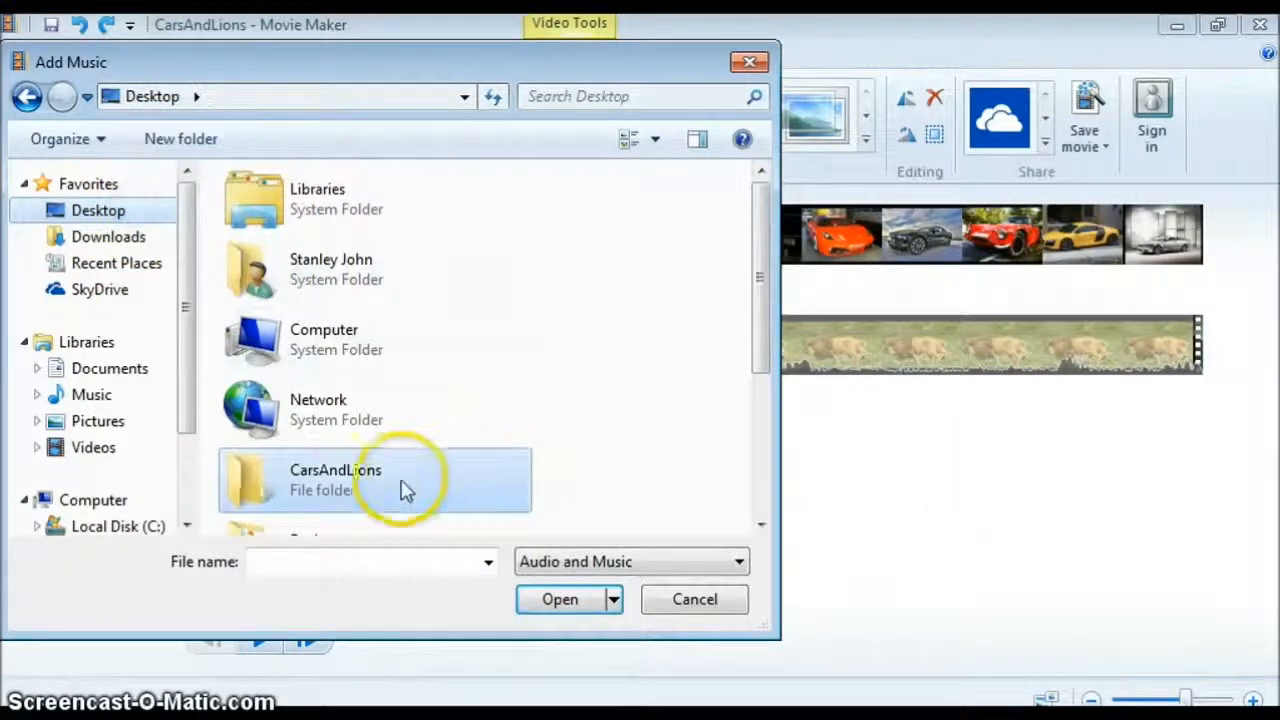
pyautogui.doubleClick(320, 484)
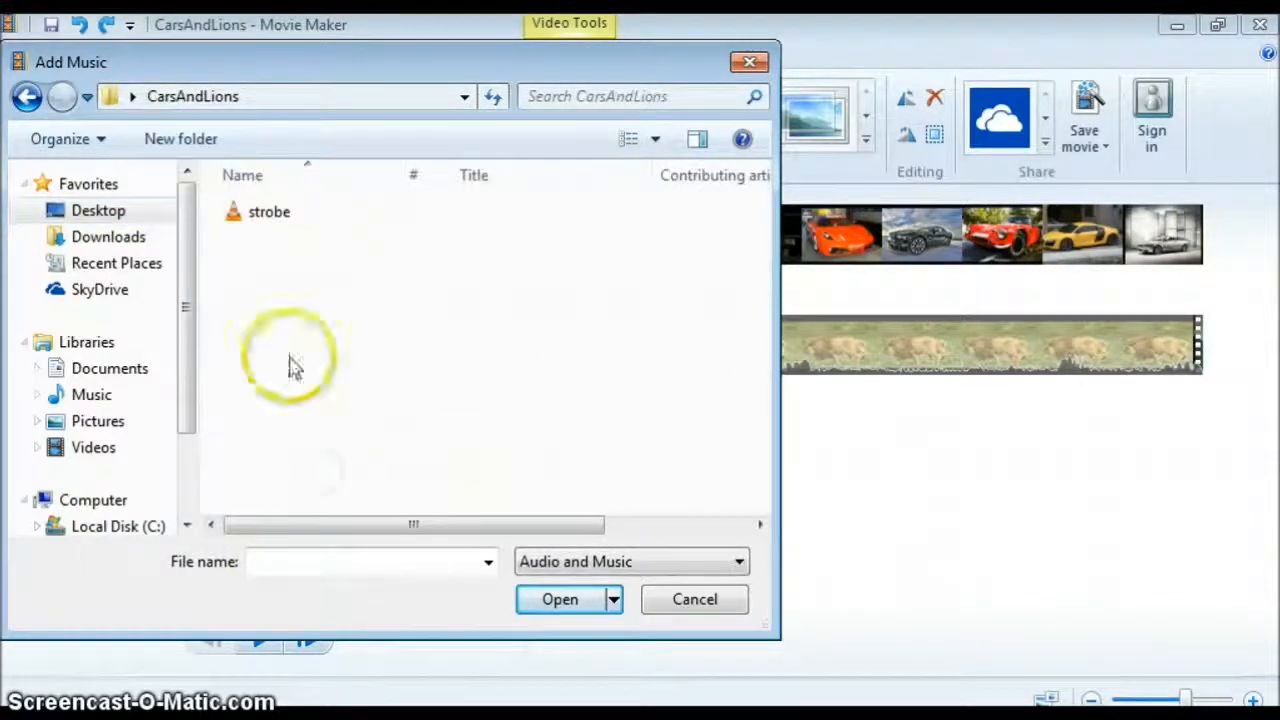
pyautogui.click(270, 214)
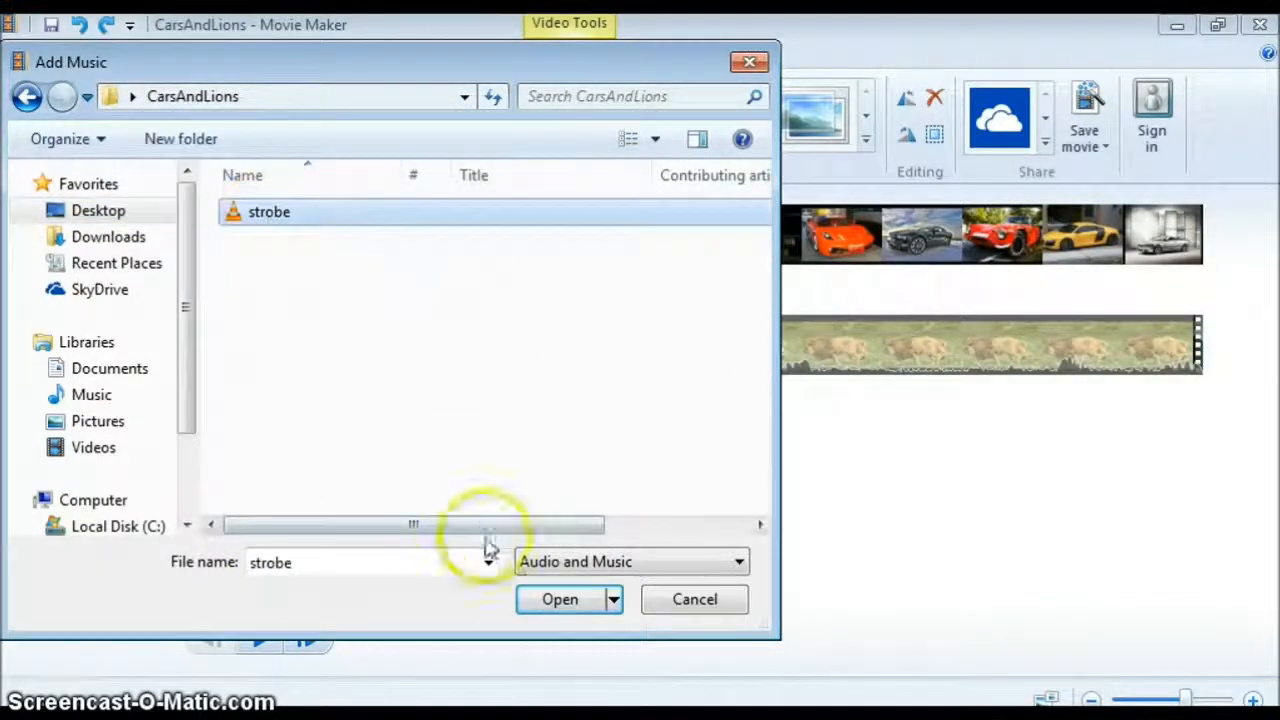
pyautogui.click(556, 599)
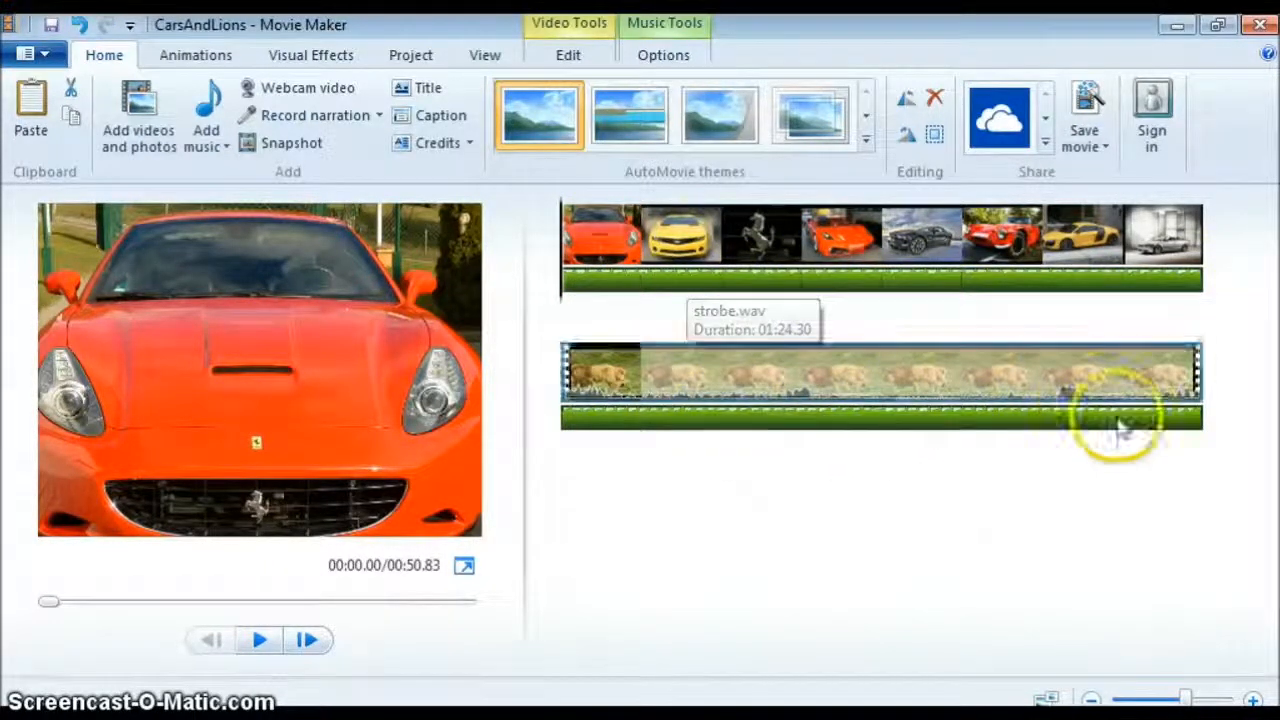
# Step: Play the opening of the lion video with its music and split the music track at the video's start, at 00:24.03
pyautogui.click(266, 642)
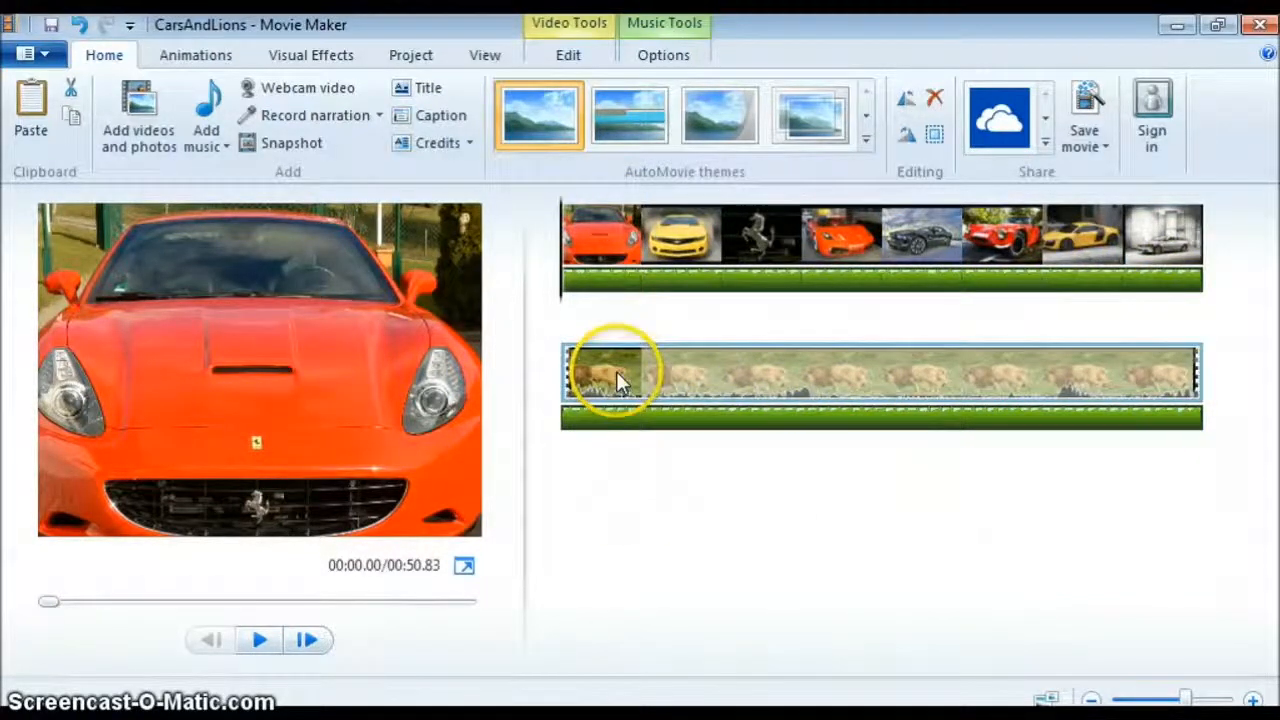
pyautogui.click(595, 405)
pyautogui.click(257, 645)
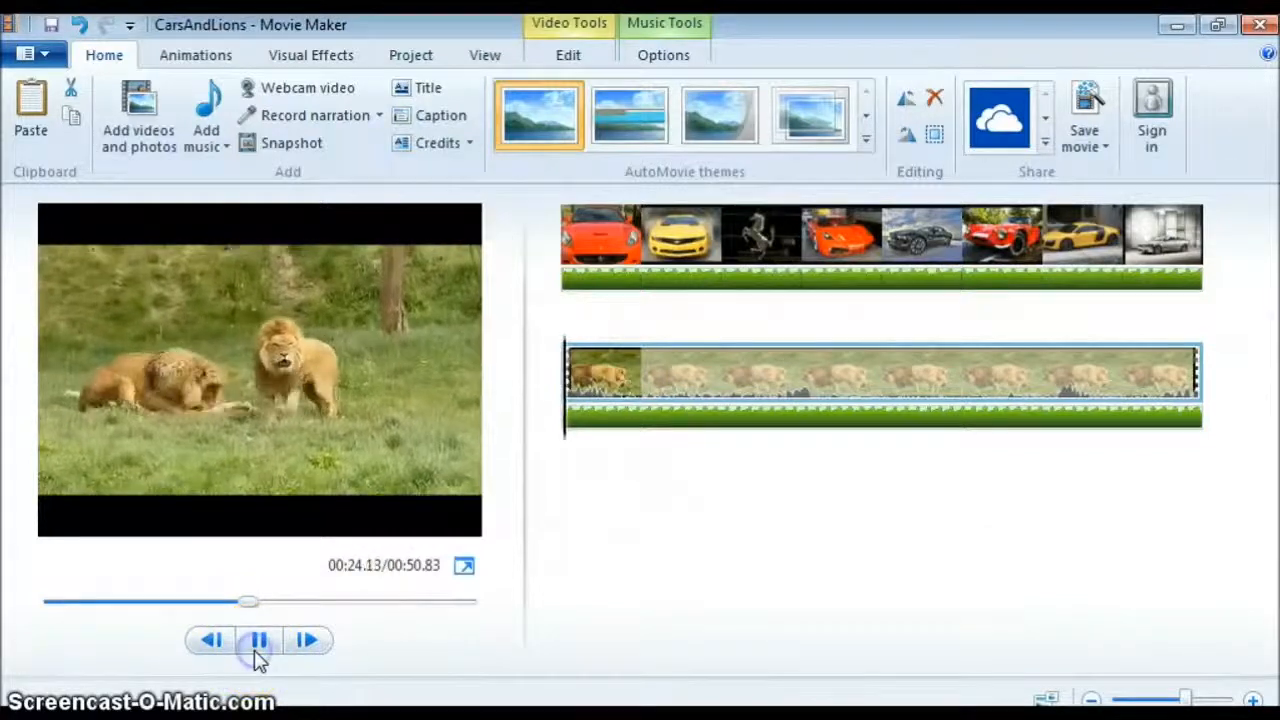
pyautogui.click(258, 645)
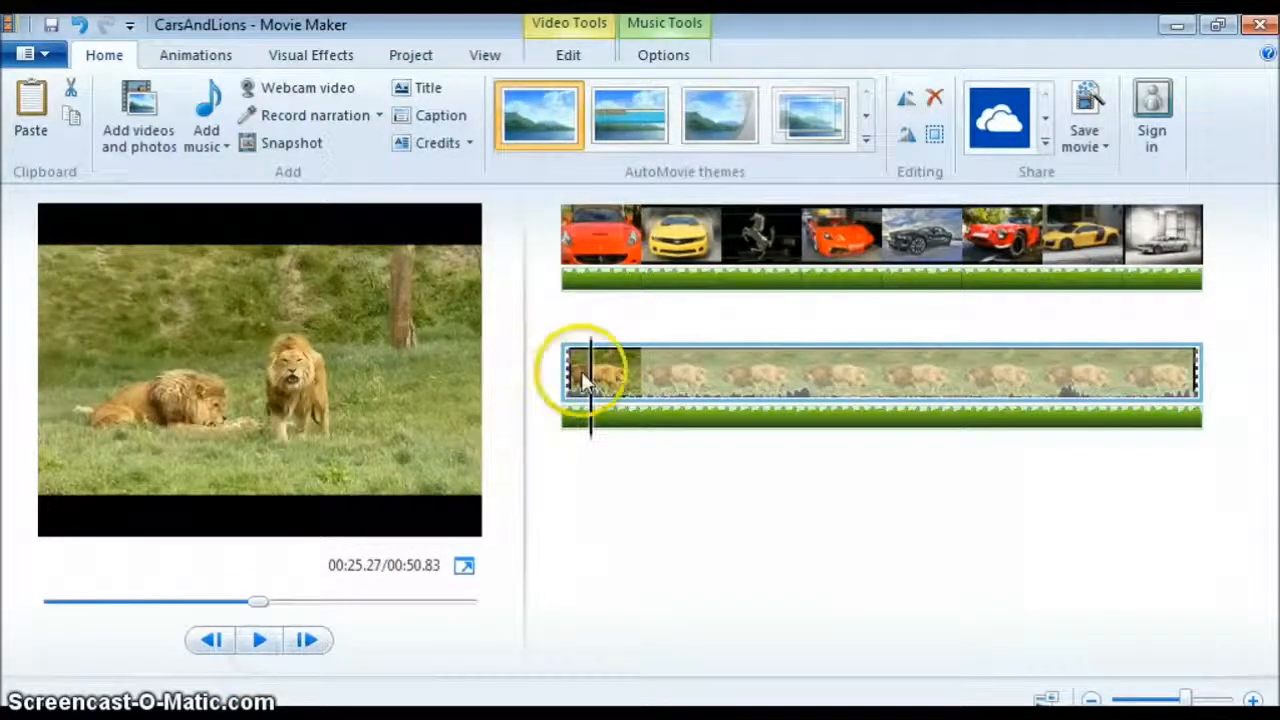
pyautogui.click(565, 387)
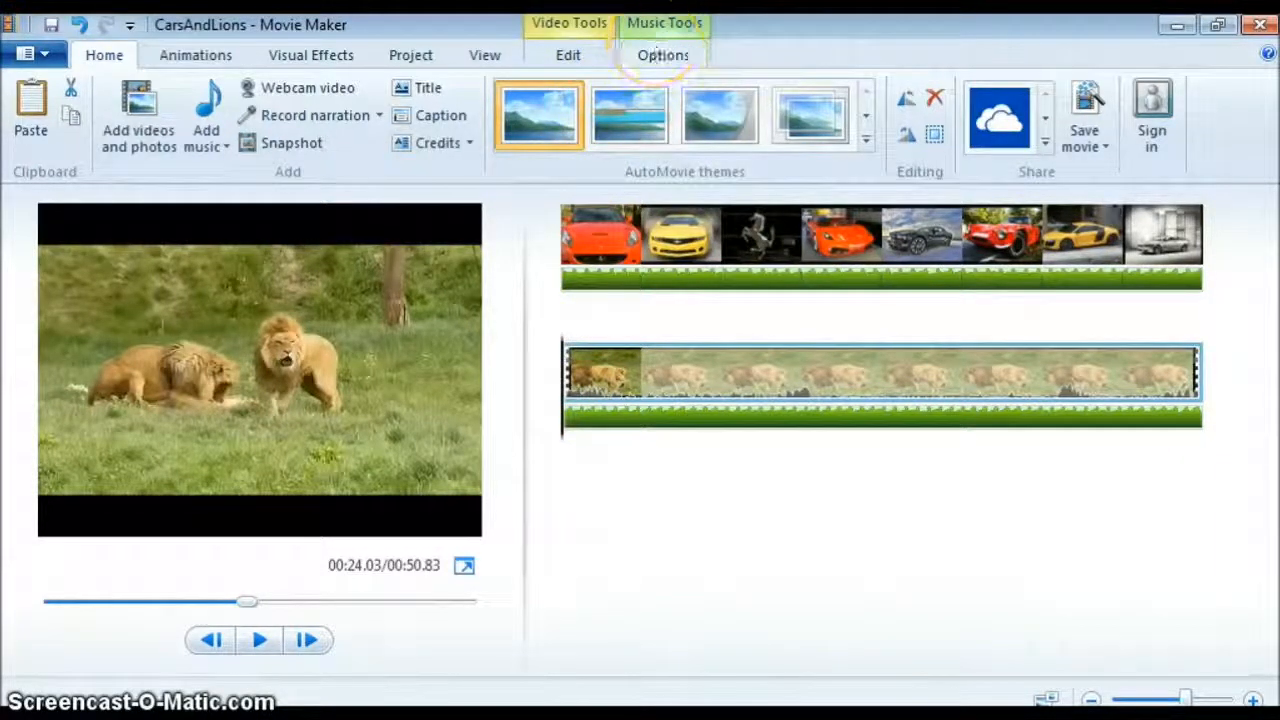
pyautogui.click(670, 60)
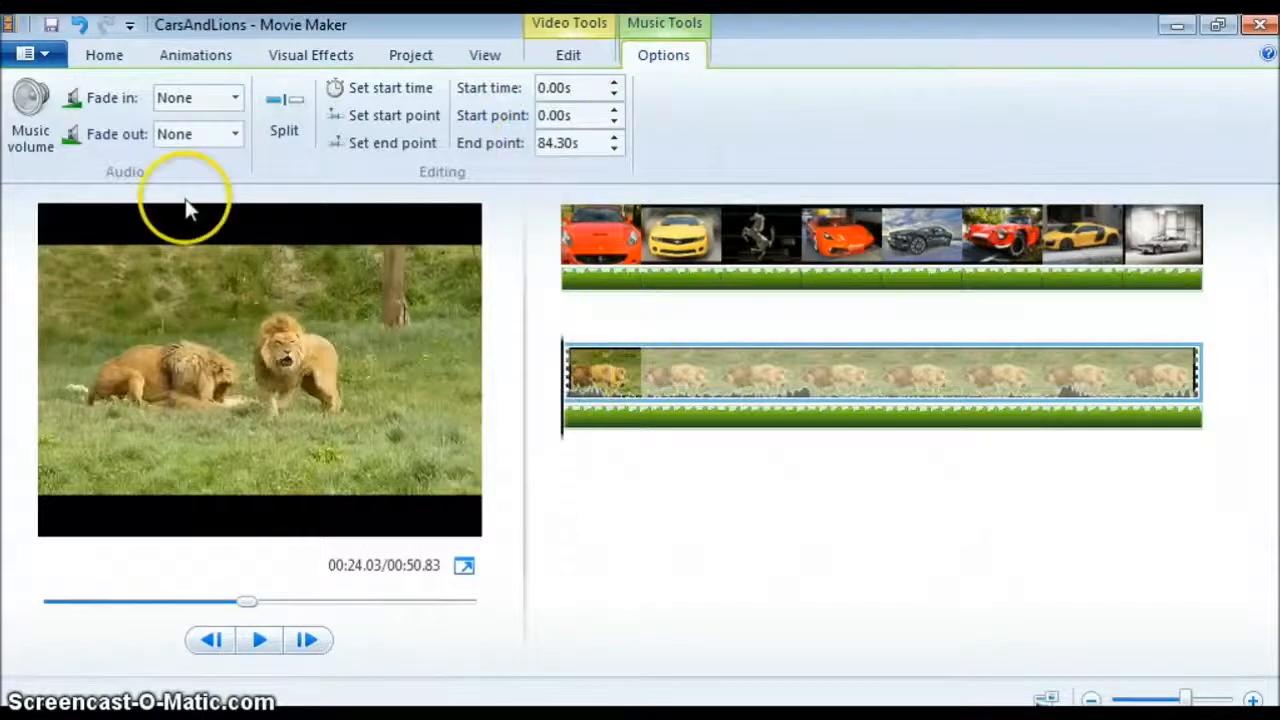
pyautogui.click(286, 112)
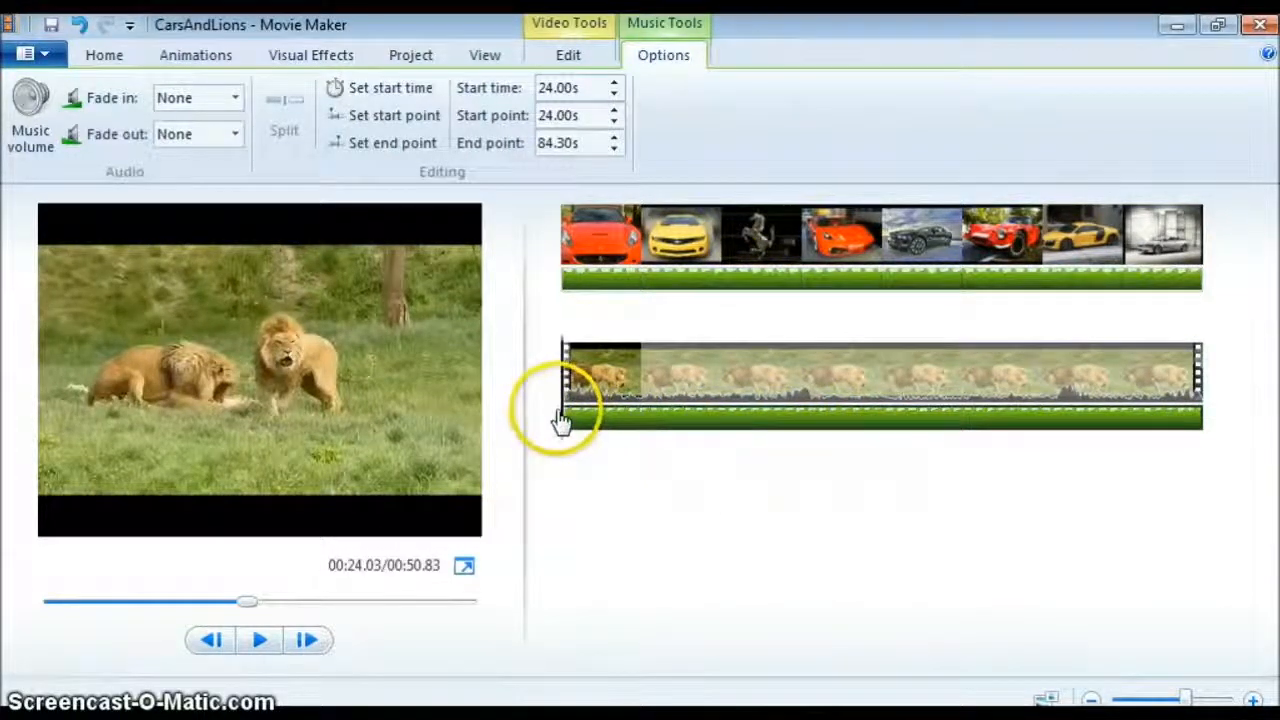
# Step: Remove the part of the split music track that runs beneath the lion video
pyautogui.rightClick(619, 414)
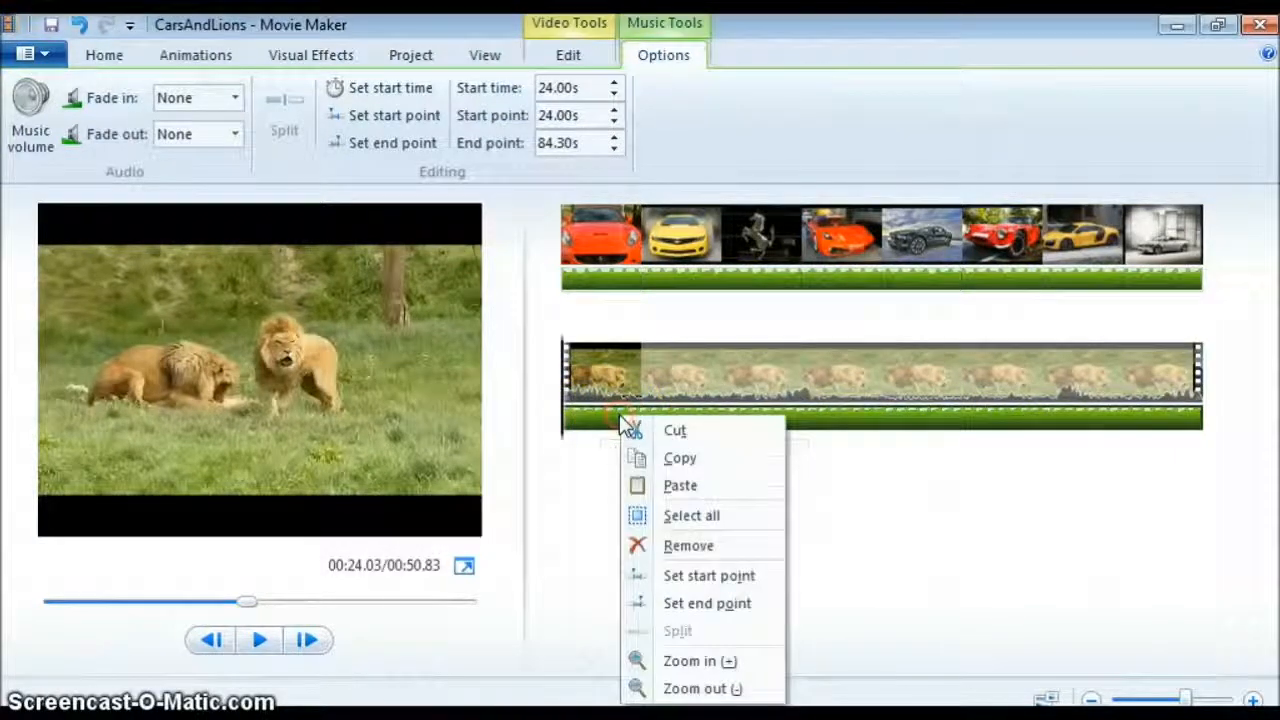
pyautogui.click(680, 546)
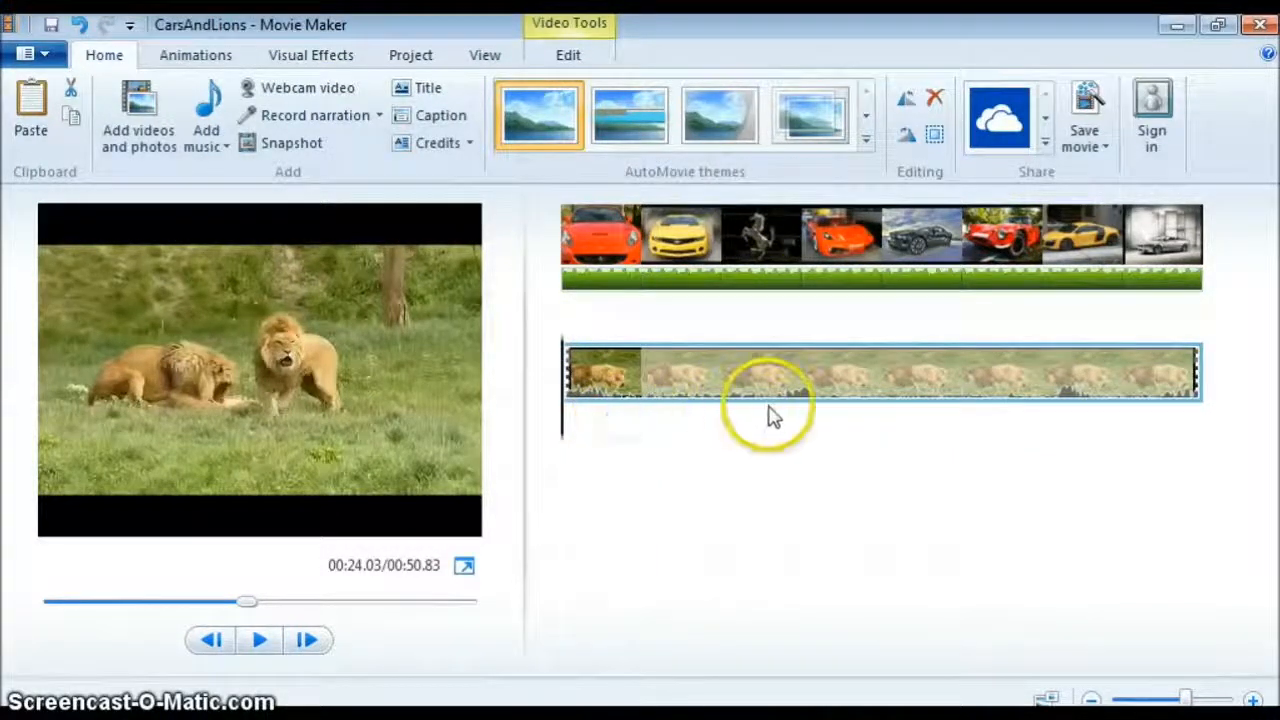
pyautogui.rightClick(643, 425)
pyautogui.click(609, 455)
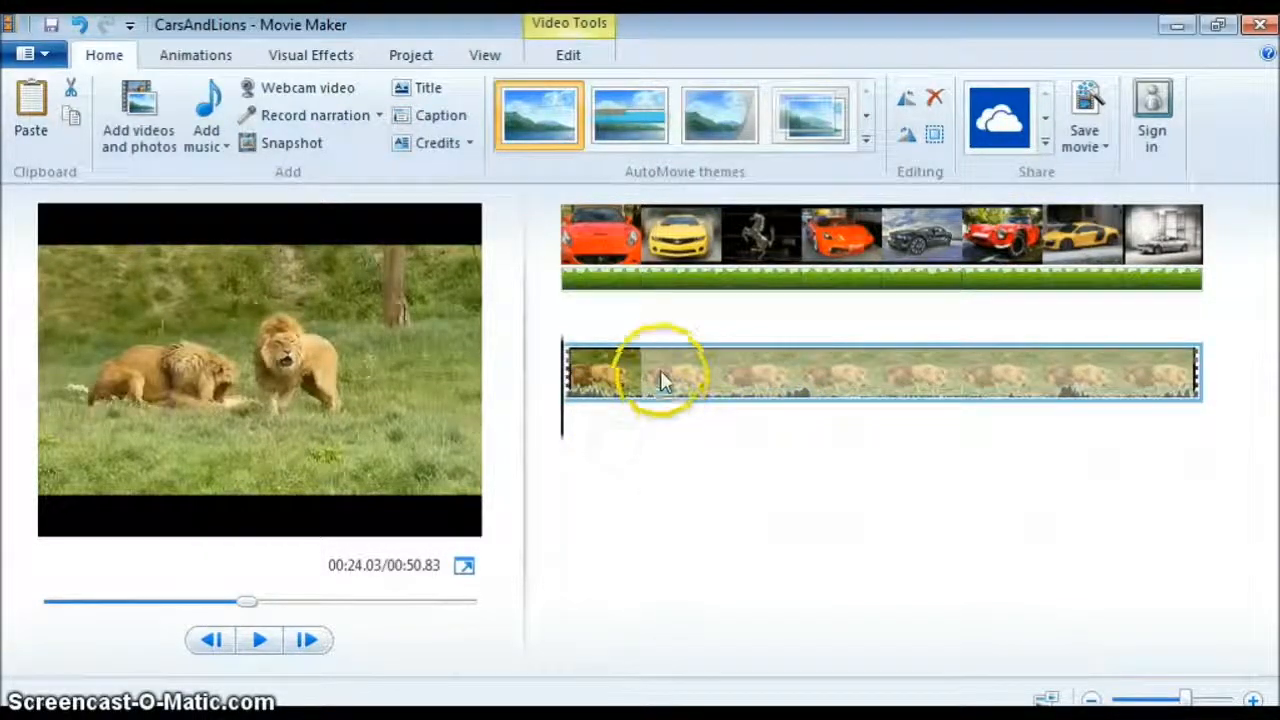
# Step: Examine the music segment under the car pictures and play the start of the lion video to check its sound
pyautogui.click(586, 280)
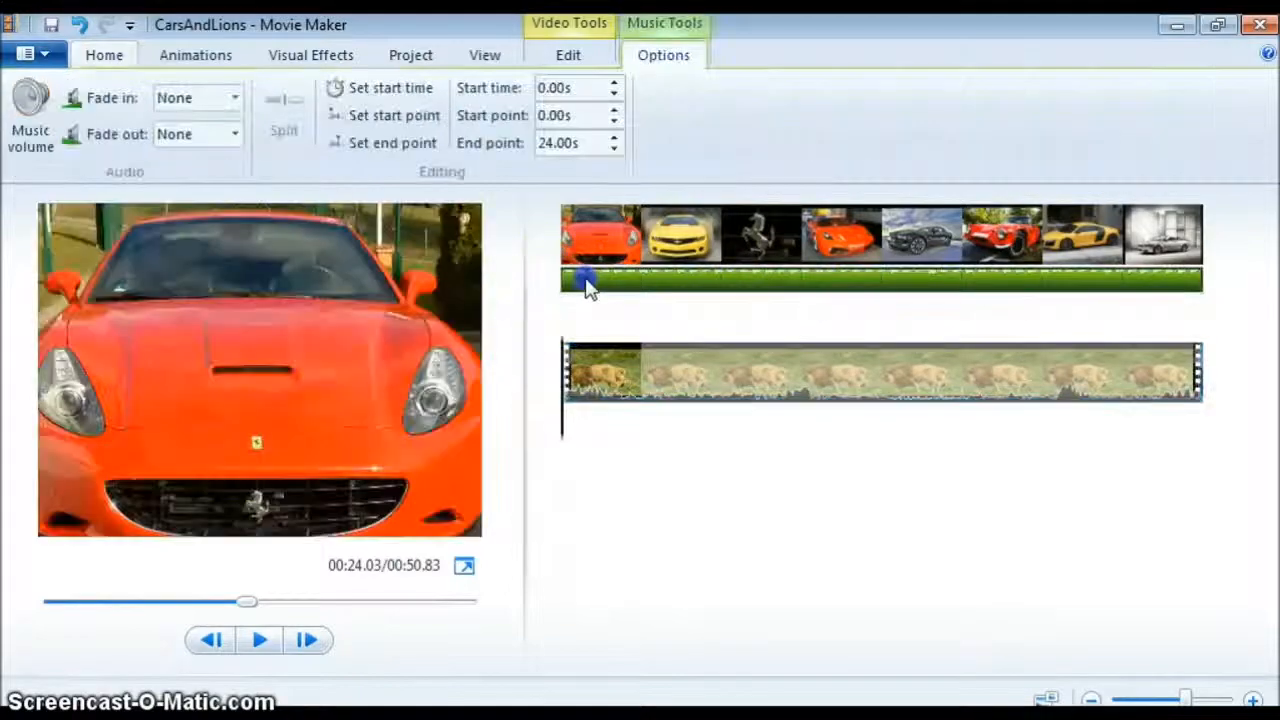
pyautogui.click(765, 365)
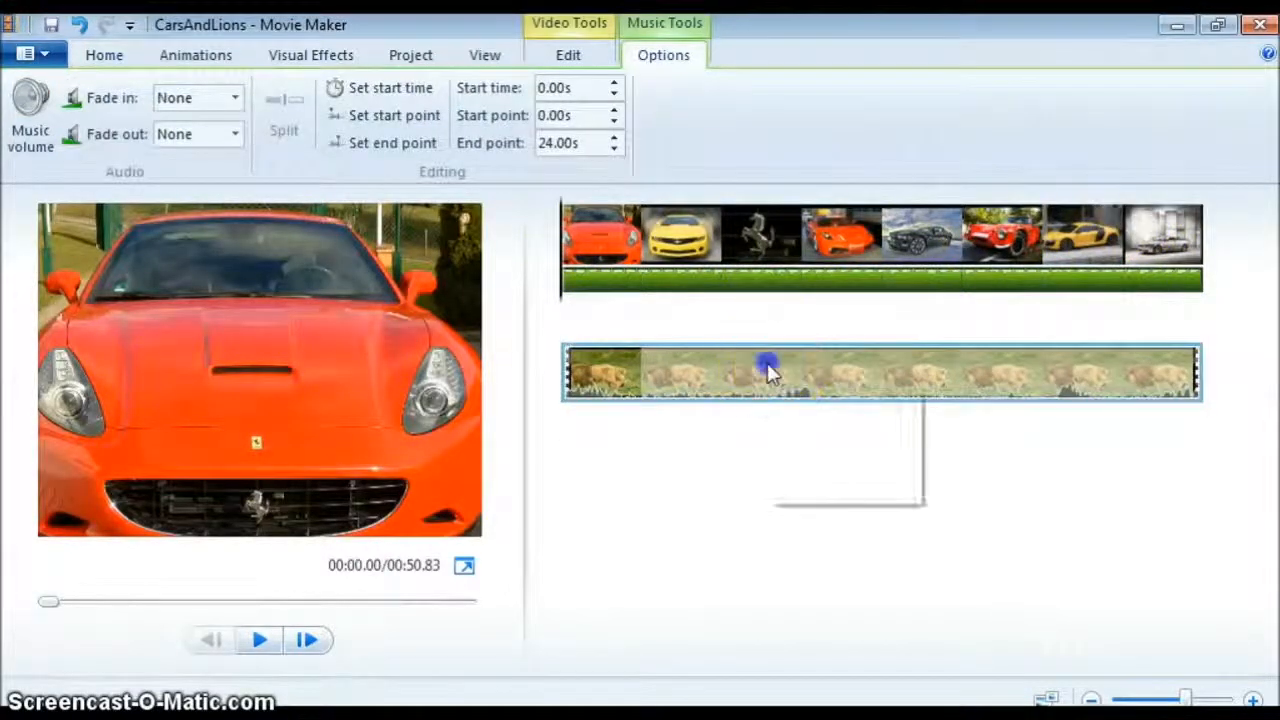
pyautogui.click(607, 416)
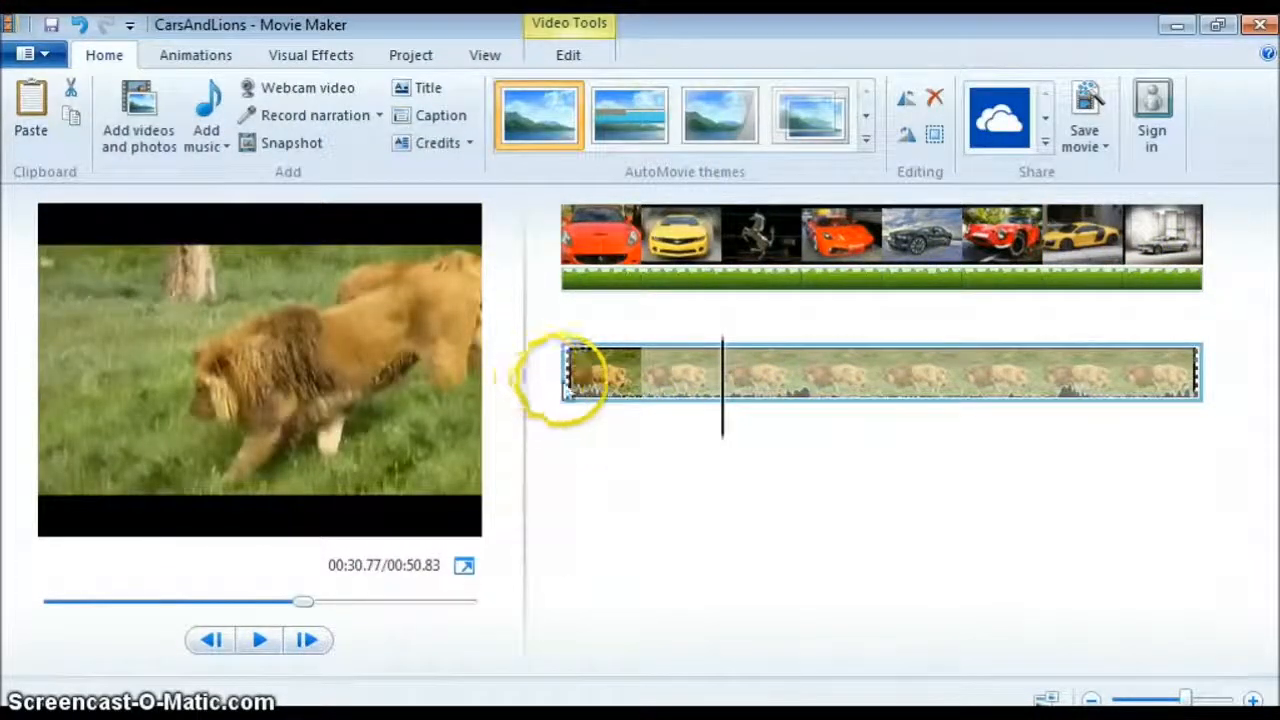
pyautogui.click(566, 388)
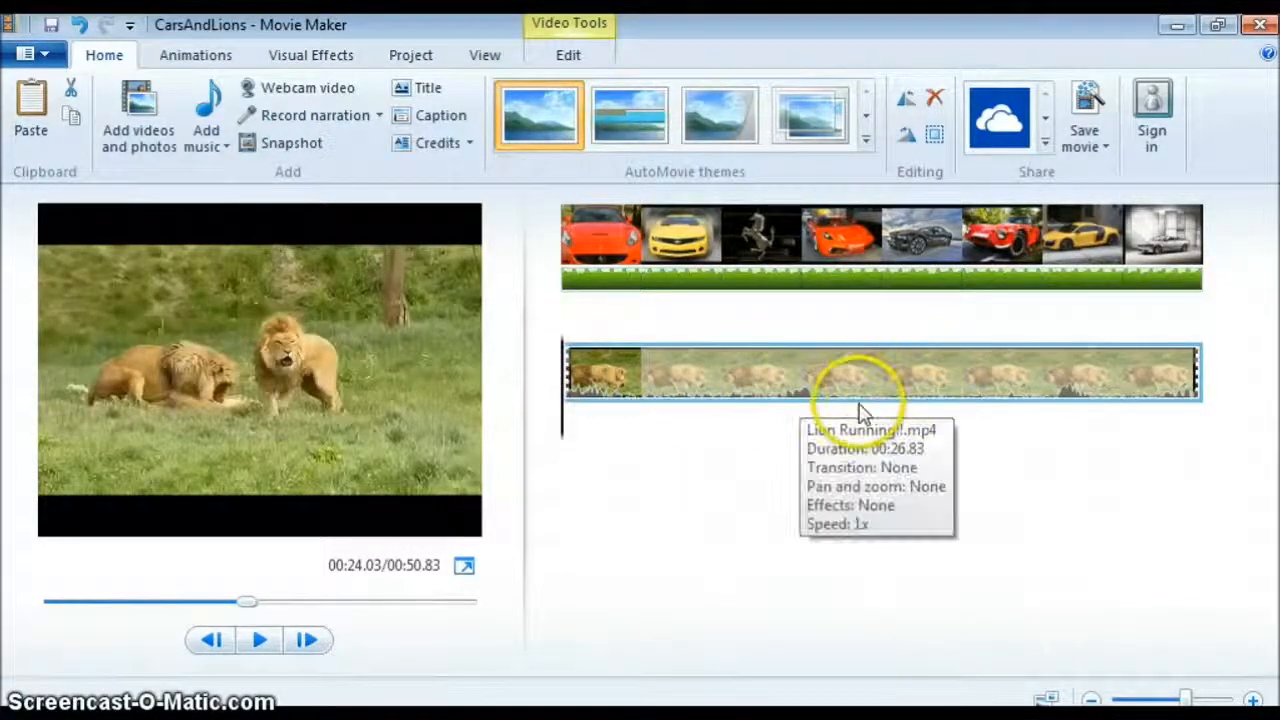
pyautogui.click(257, 643)
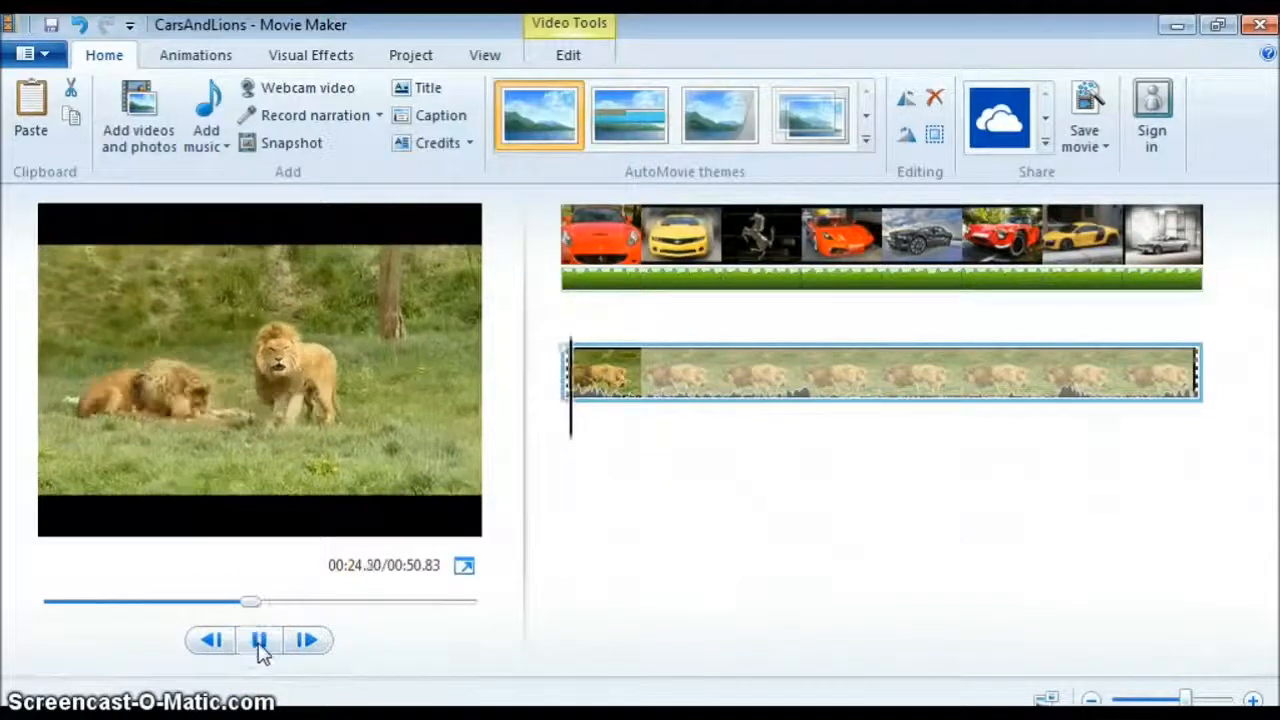
pyautogui.click(593, 390)
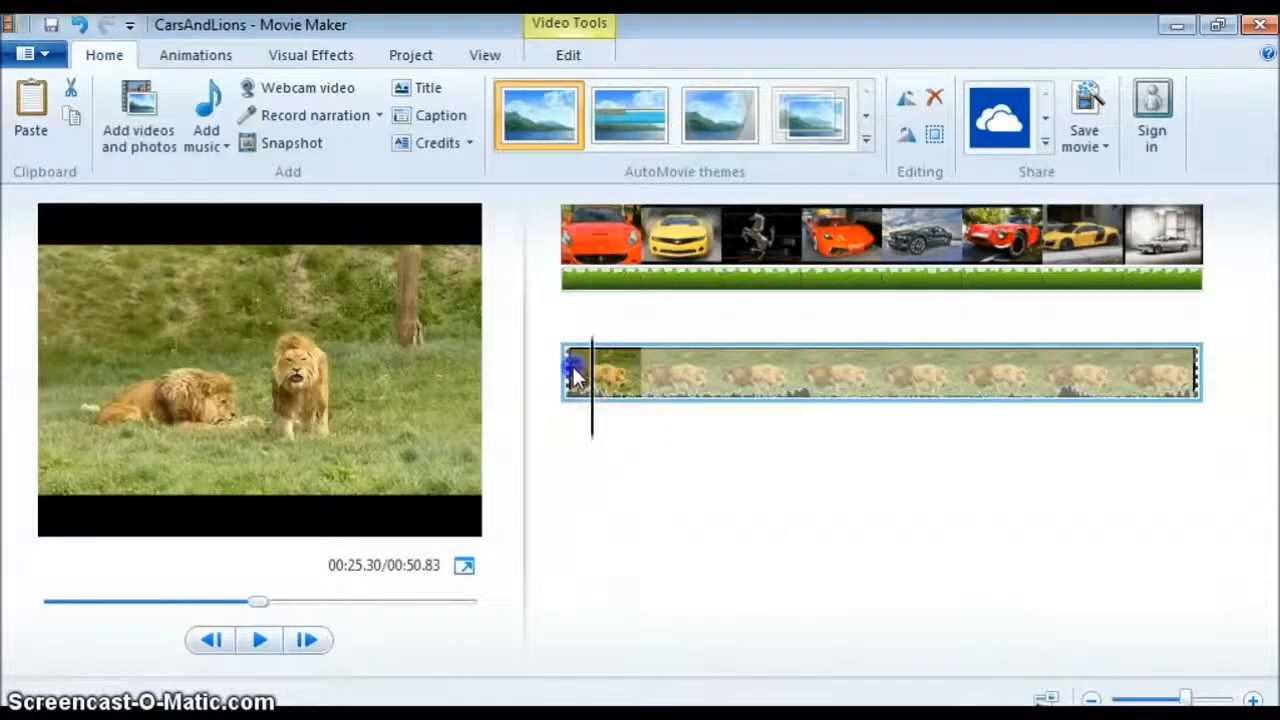
pyautogui.click(563, 380)
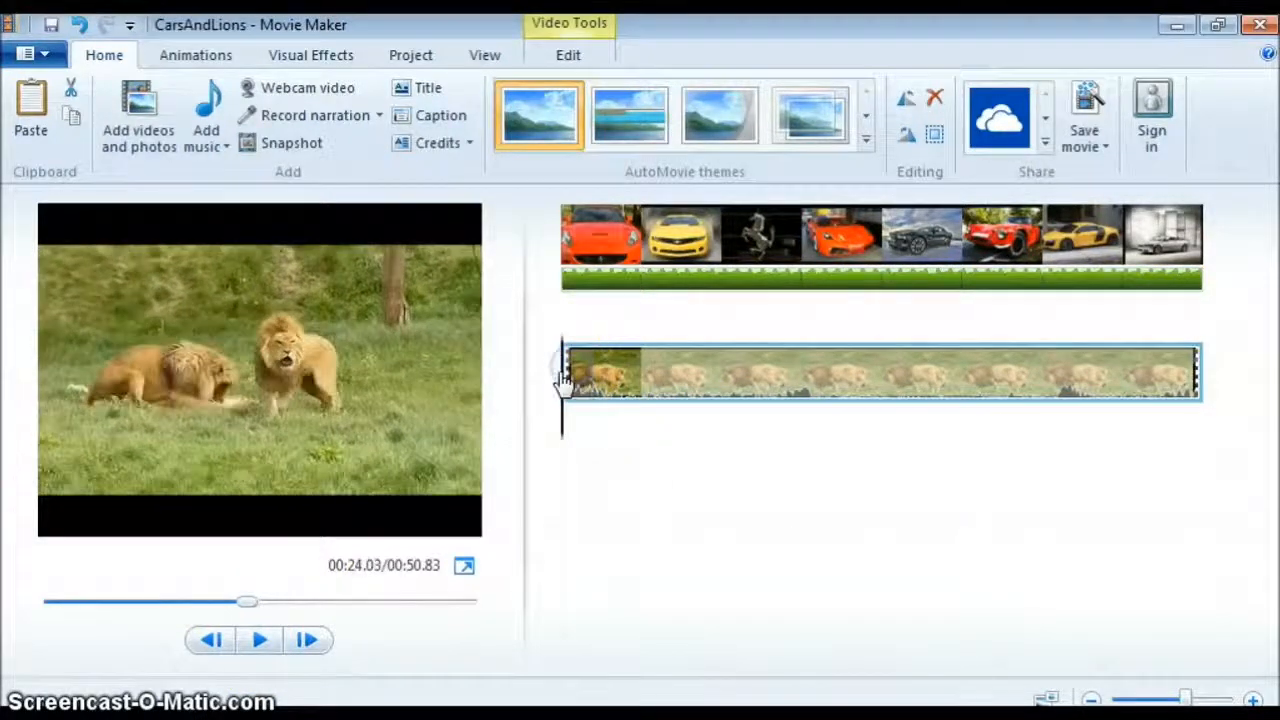
# Step: Locate the Nature audio file on the desktop, move its icon to an empty area and return to the Movie Maker project
pyautogui.click(1177, 25)
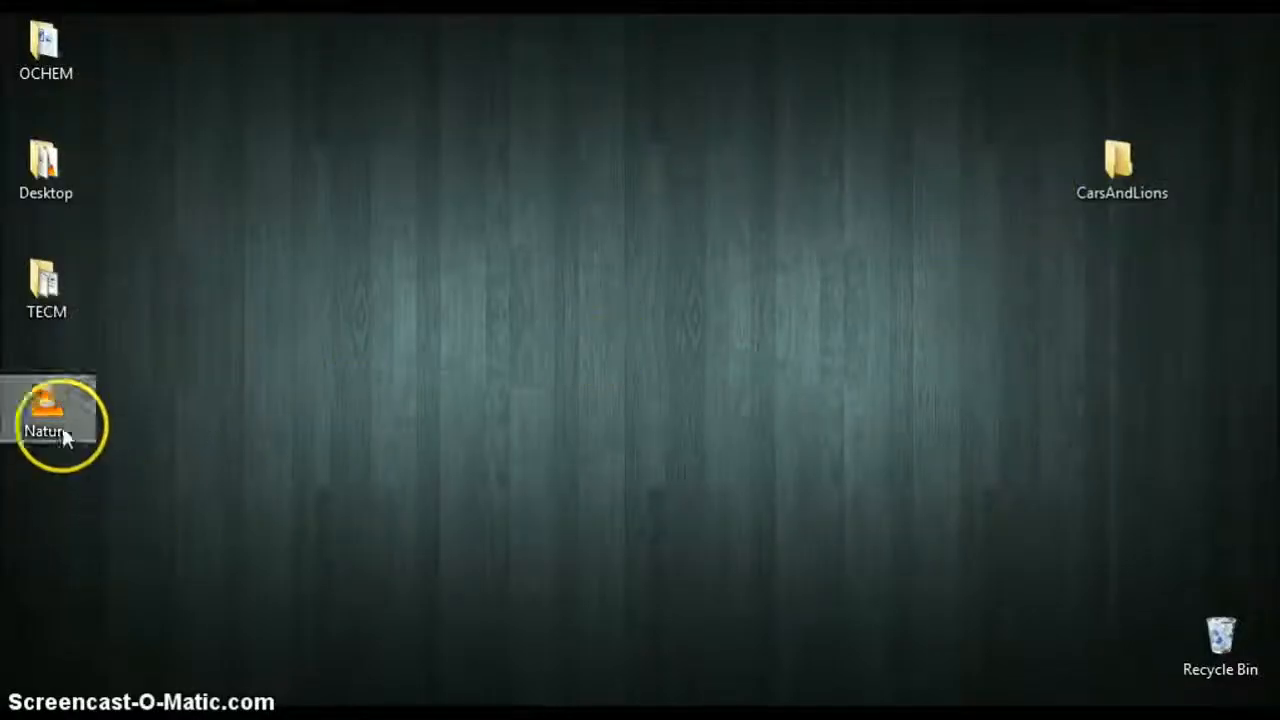
pyautogui.click(115, 363)
pyautogui.moveTo(42, 428); pyautogui.dragTo(330, 460)
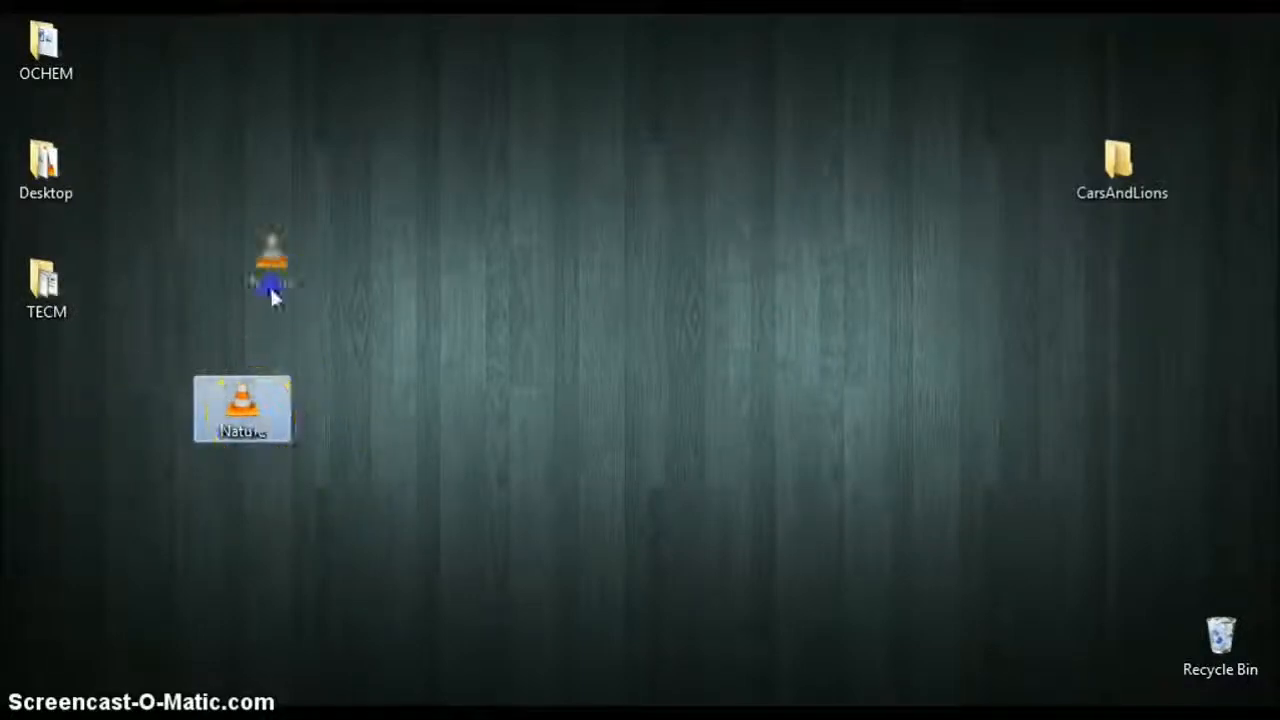
pyautogui.moveTo(405, 390); pyautogui.dragTo(355, 305)
pyautogui.click(450, 476)
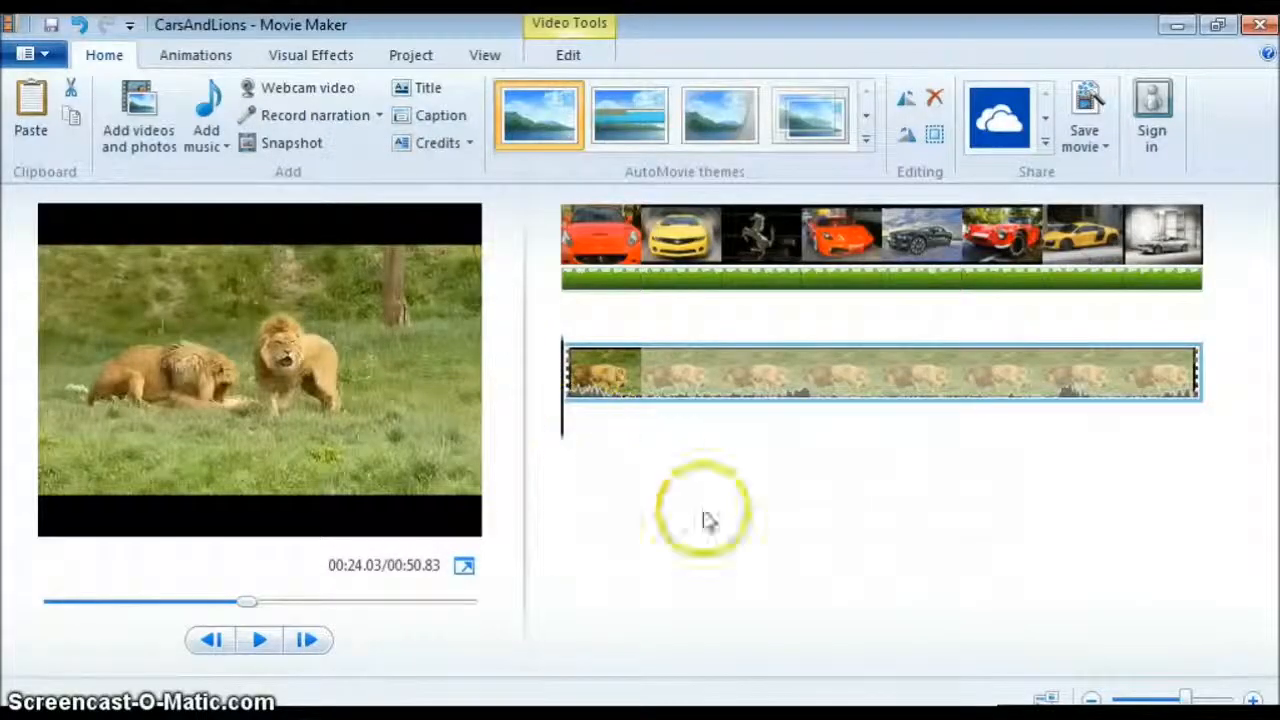
pyautogui.click(208, 108)
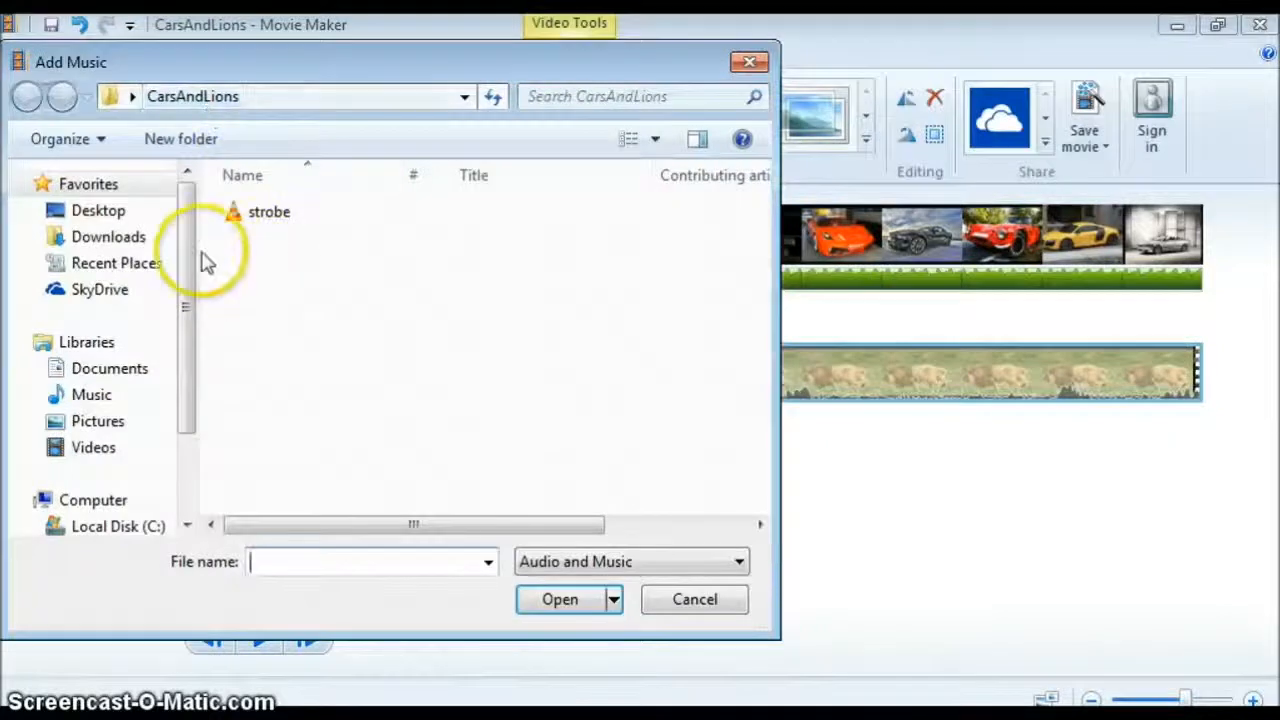
pyautogui.click(137, 213)
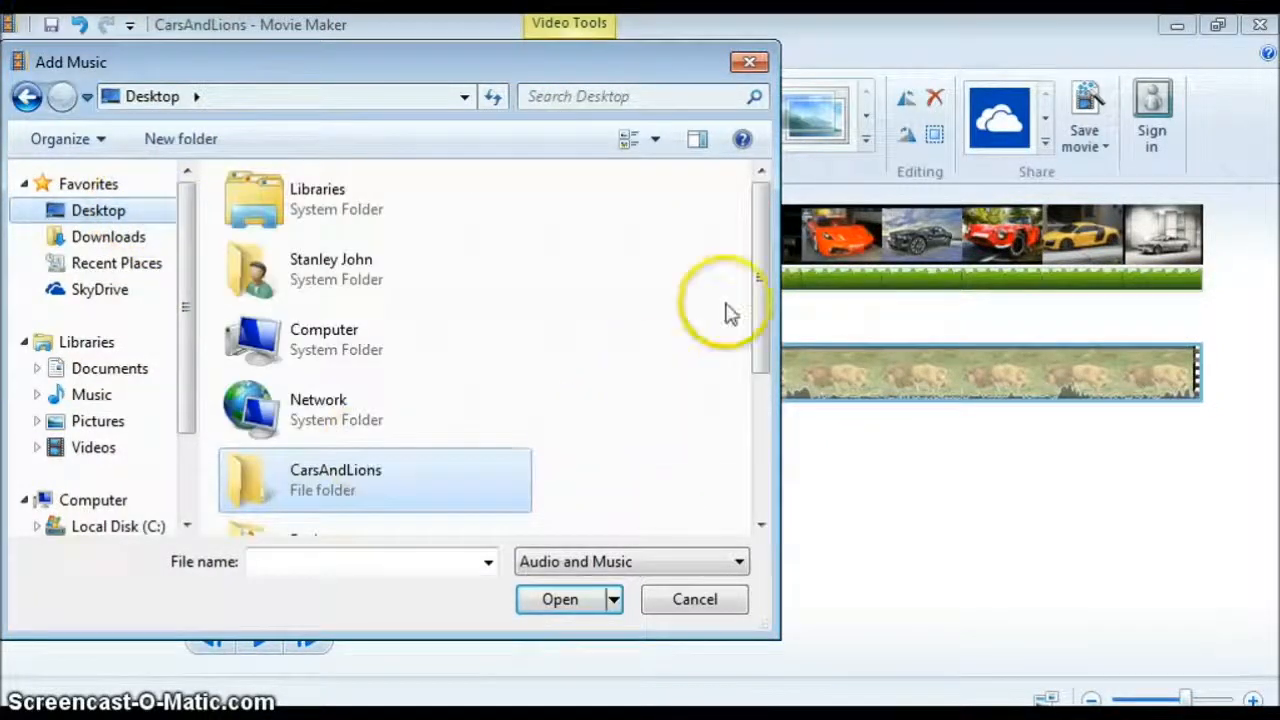
pyautogui.moveTo(763, 274); pyautogui.dragTo(763, 437)
pyautogui.click(360, 515)
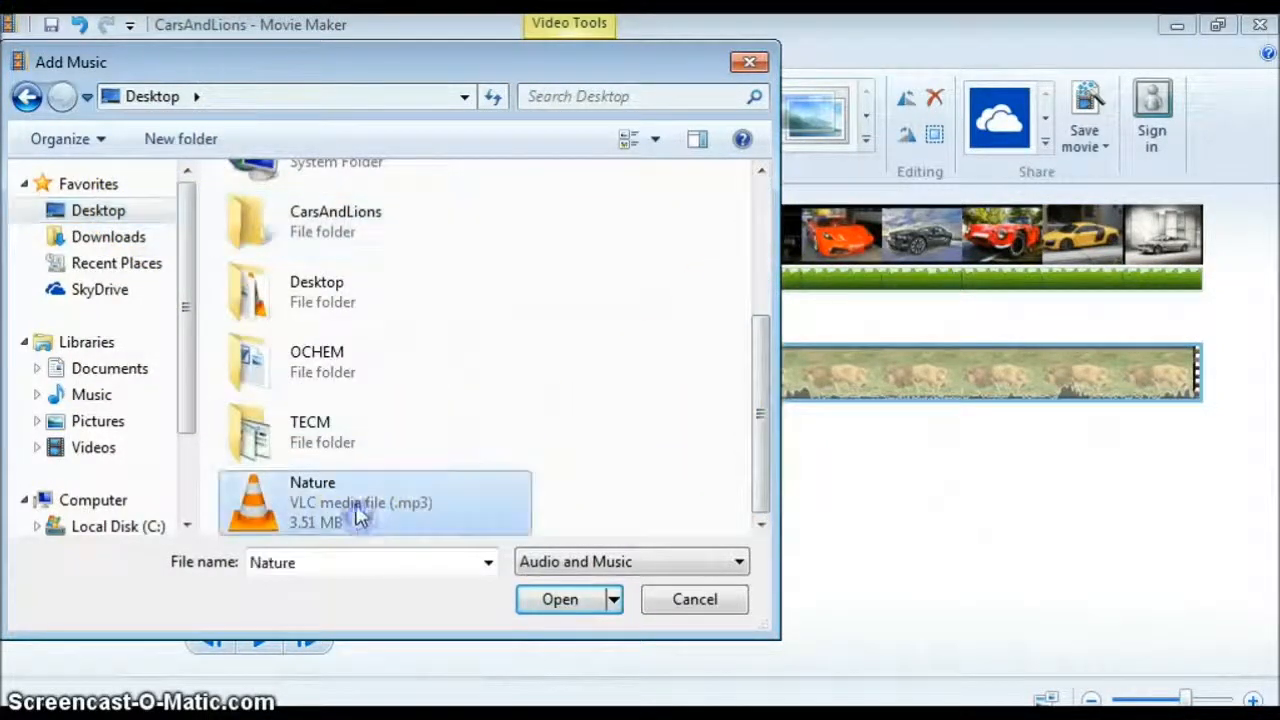
pyautogui.click(700, 603)
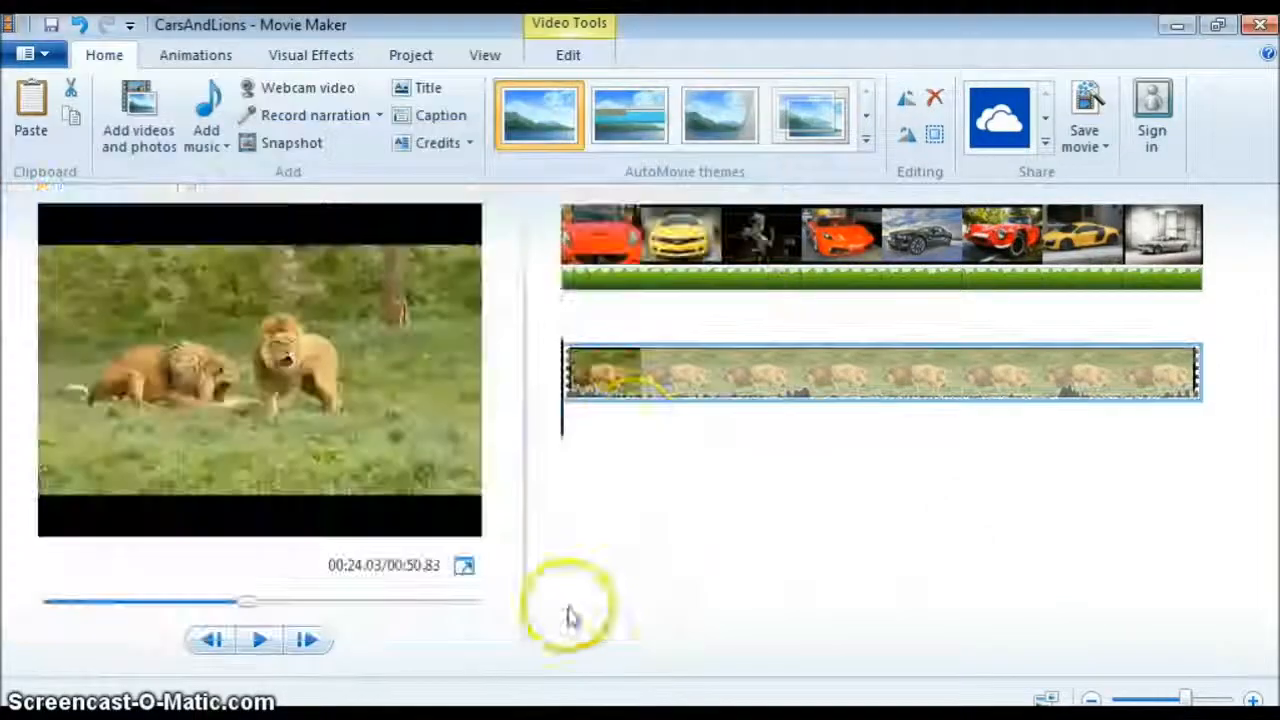
# Step: Move the Nature audio file from the desktop into the CarsAndLions folder
pyautogui.click(1168, 33)
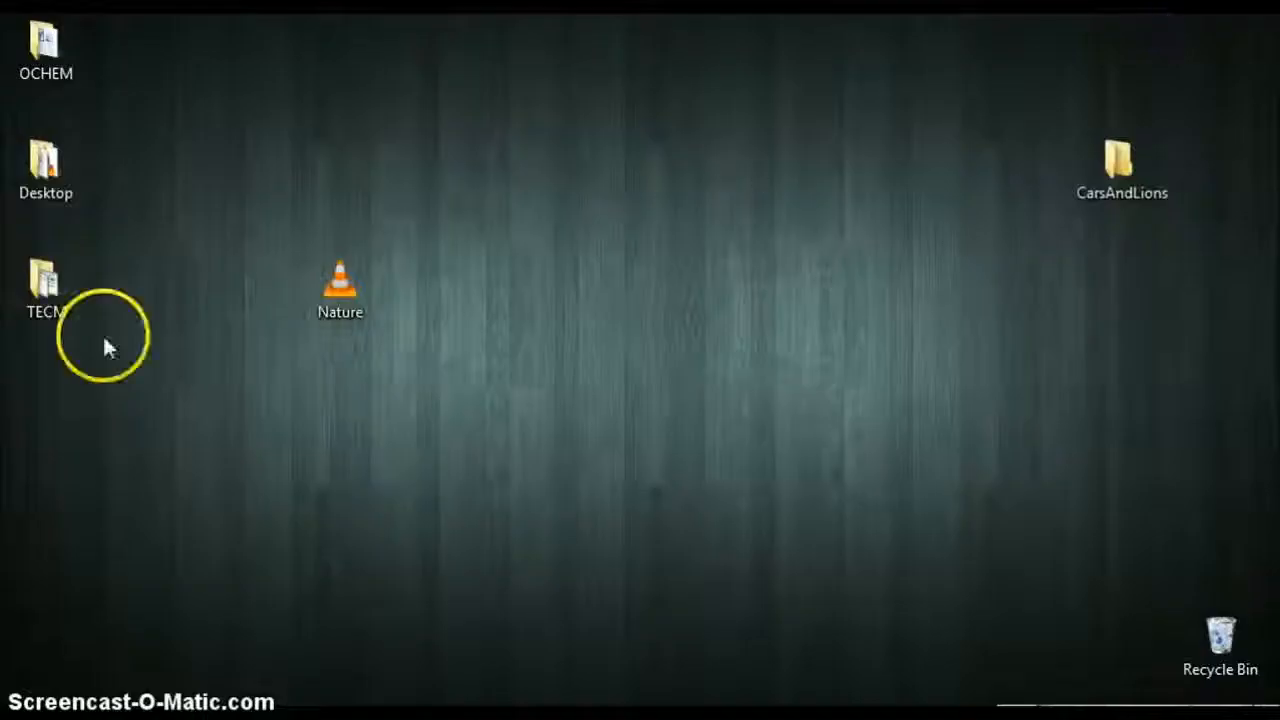
pyautogui.moveTo(314, 297); pyautogui.dragTo(607, 299)
pyautogui.click(531, 400)
pyautogui.moveTo(517, 198); pyautogui.dragTo(856, 437)
pyautogui.click(635, 292)
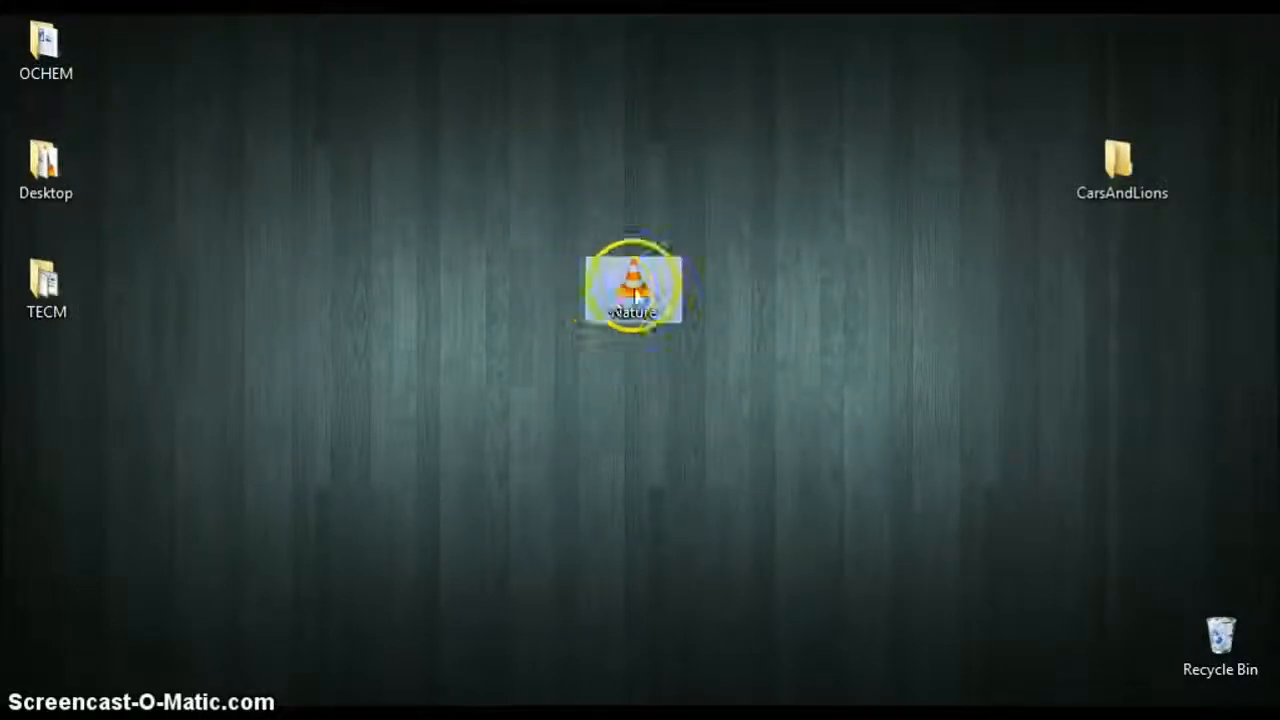
pyautogui.moveTo(1087, 145); pyautogui.dragTo(1121, 175)
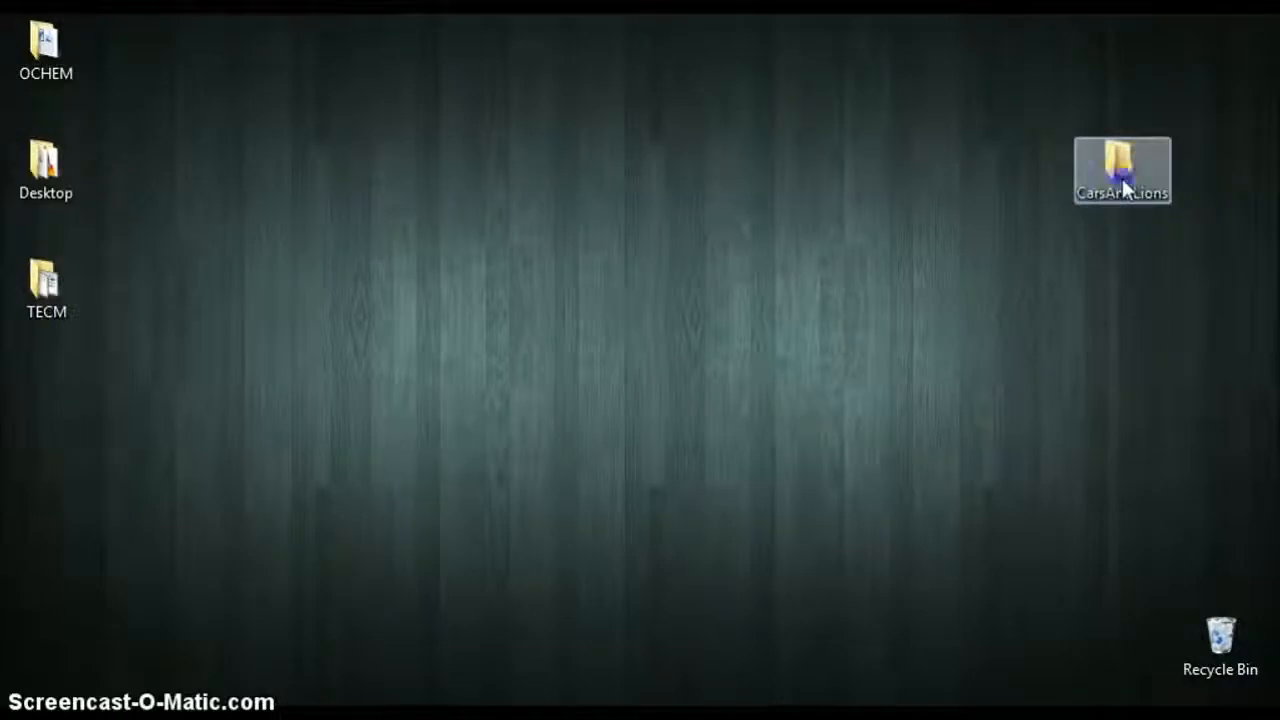
# Step: Check the CarsAndLions folder for the Nature file, close the folder and return to the Movie Maker project
pyautogui.doubleClick(1121, 178)
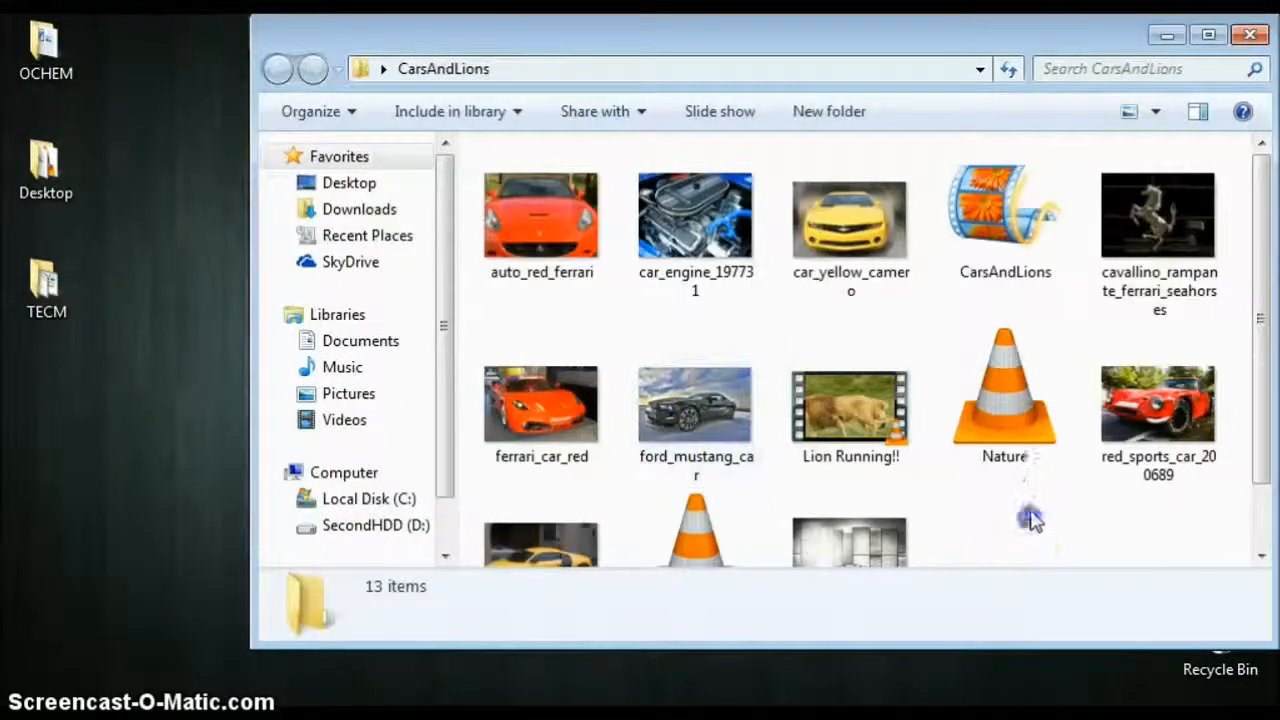
pyautogui.scroll(-1, 1010, 490)
pyautogui.click(1032, 348)
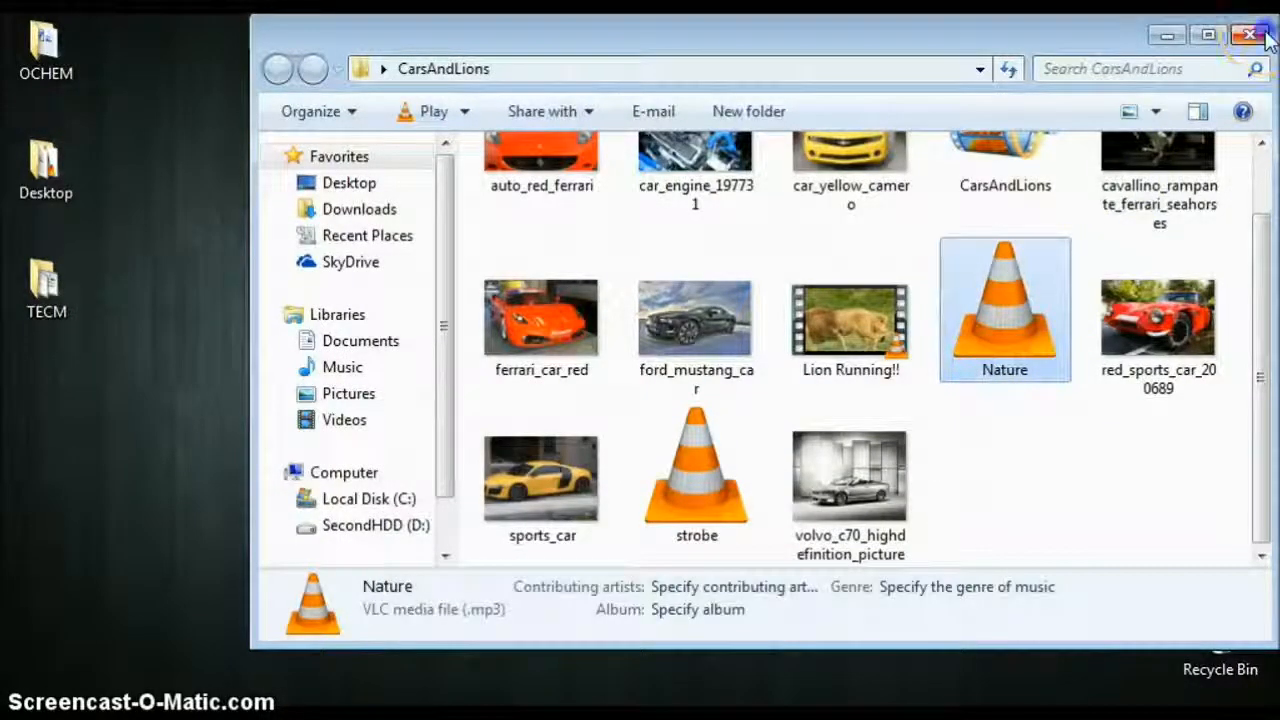
pyautogui.click(1262, 33)
pyautogui.click(370, 718)
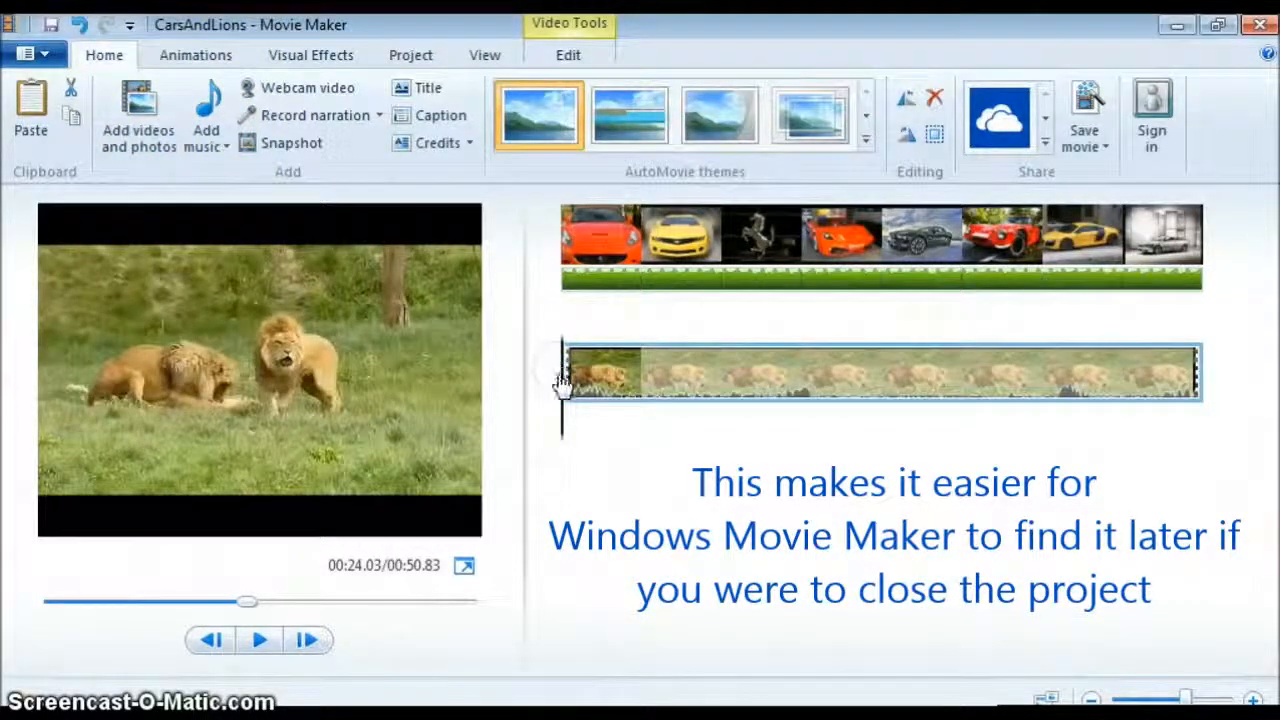
# Step: Add the Nature audio file from the CarsAndLions folder on the Desktop as music, starting at the beginning of the lion video
pyautogui.click(198, 97)
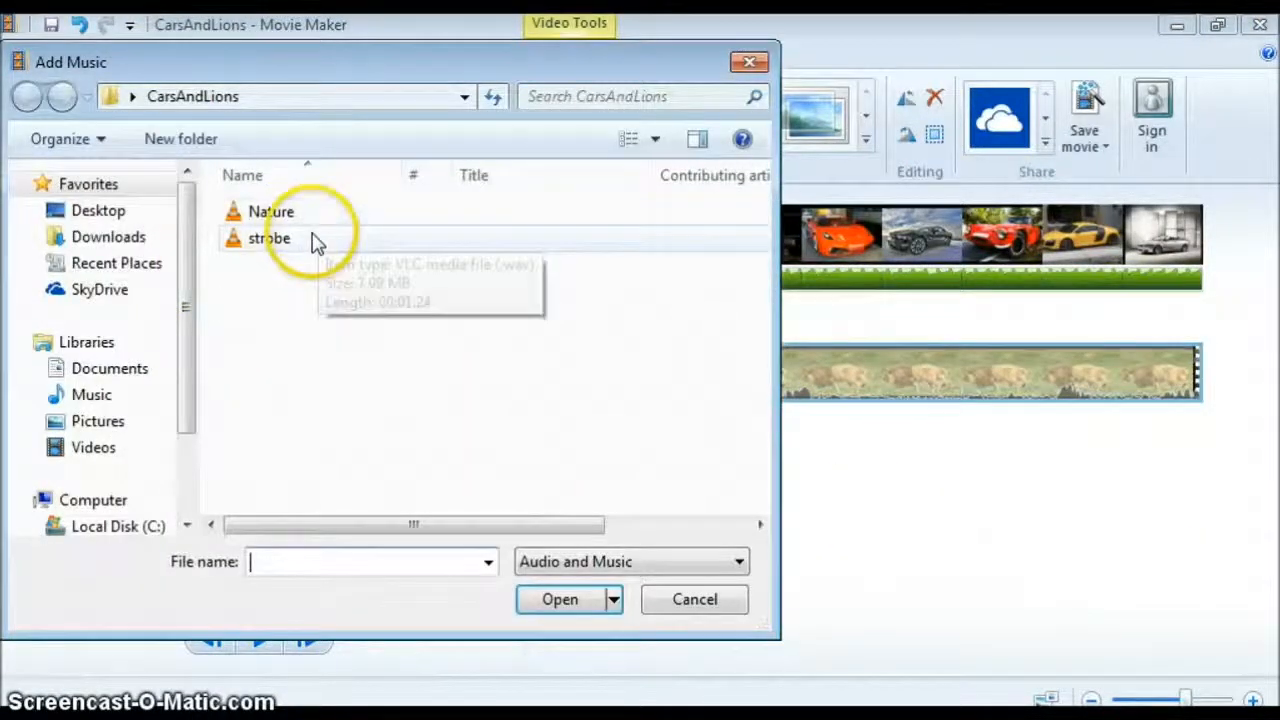
pyautogui.click(297, 211)
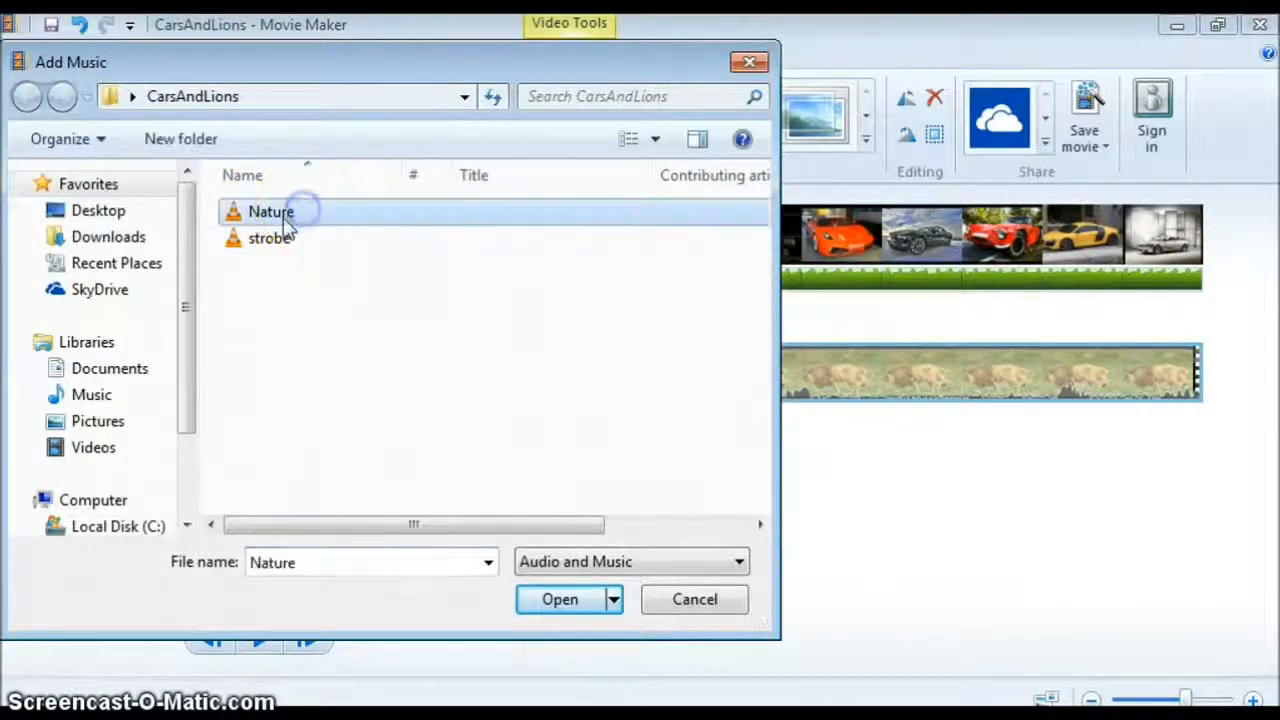
pyautogui.click(150, 215)
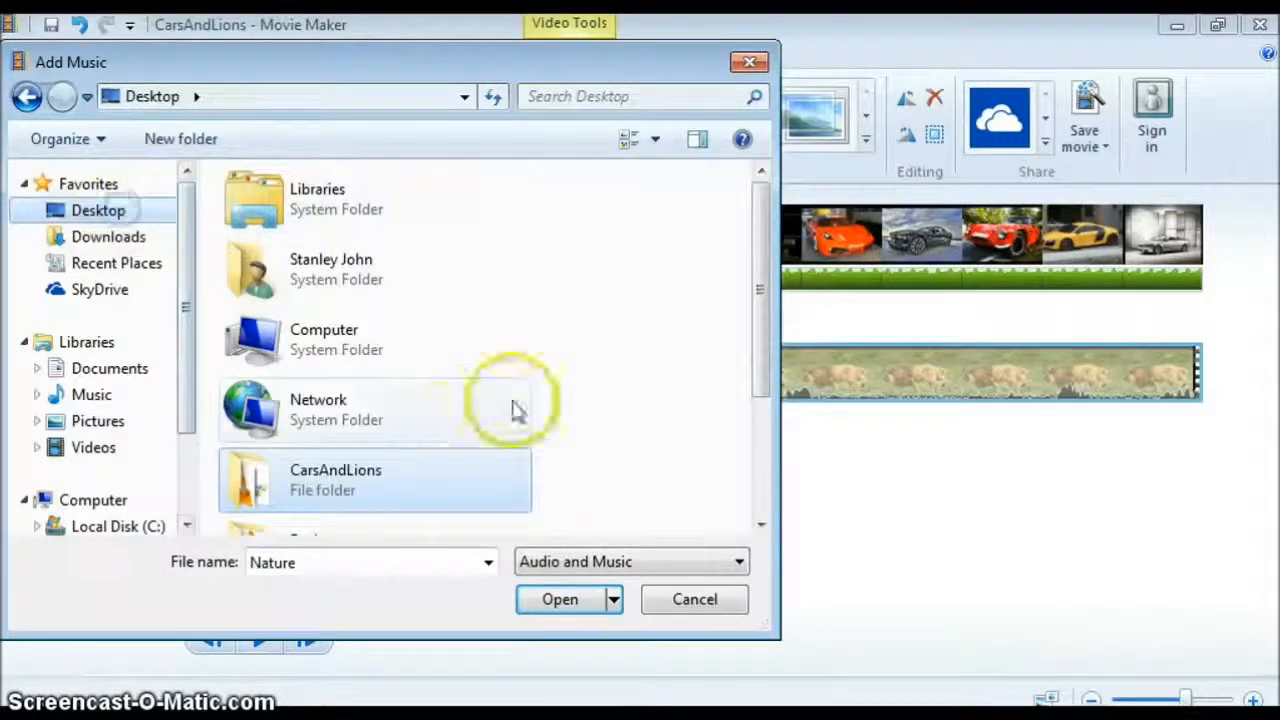
pyautogui.doubleClick(360, 485)
pyautogui.click(309, 209)
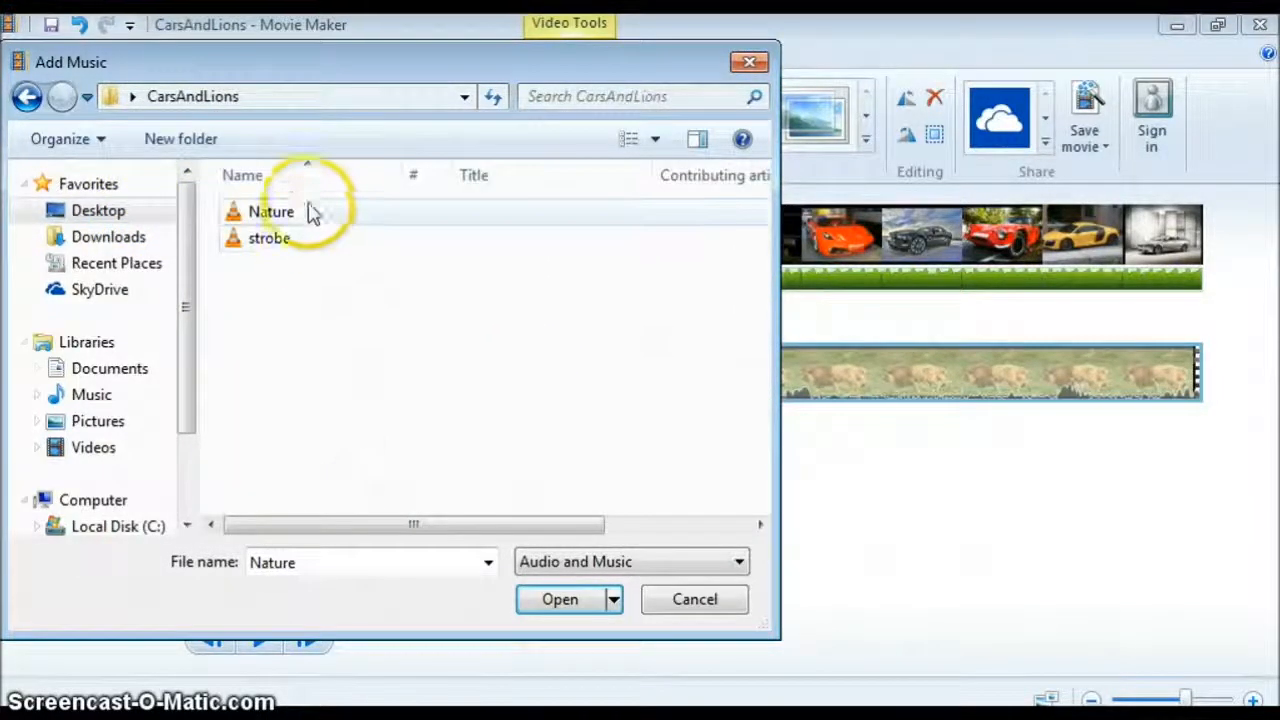
pyautogui.click(548, 594)
pyautogui.click(550, 596)
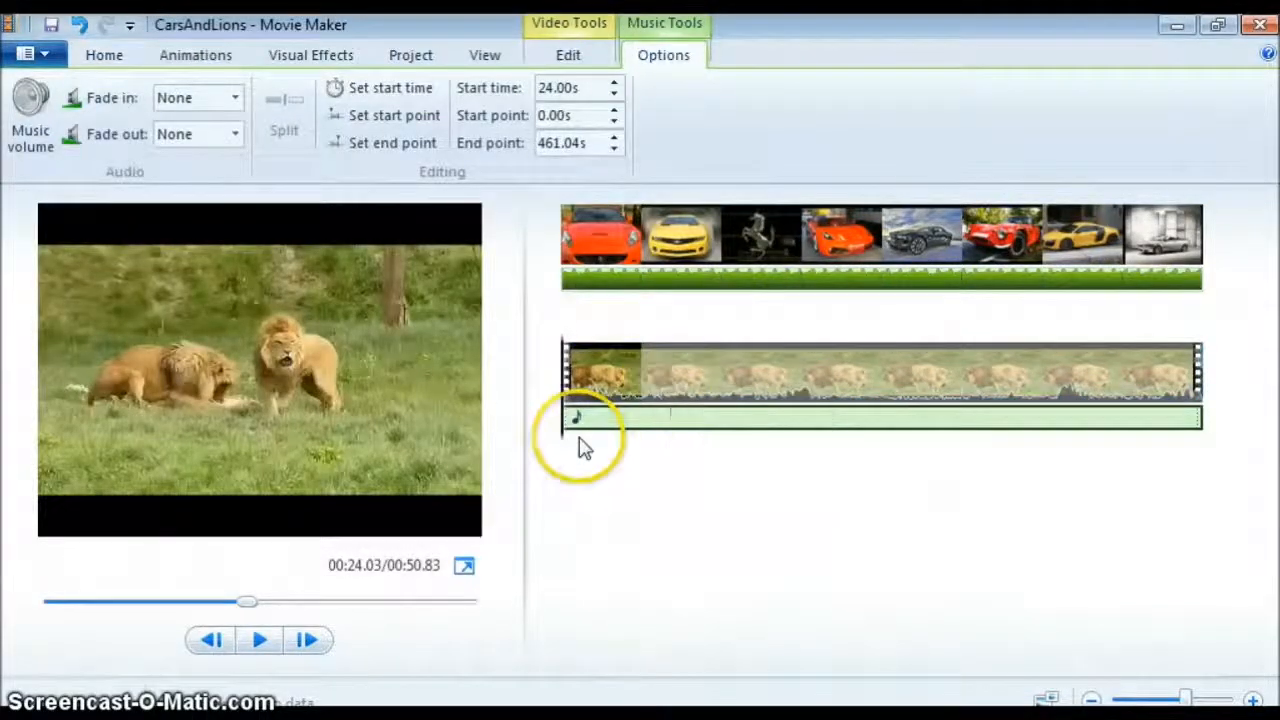
# Step: Split the lion video at 00:44.30 and remove the part after the split
pyautogui.click(623, 385)
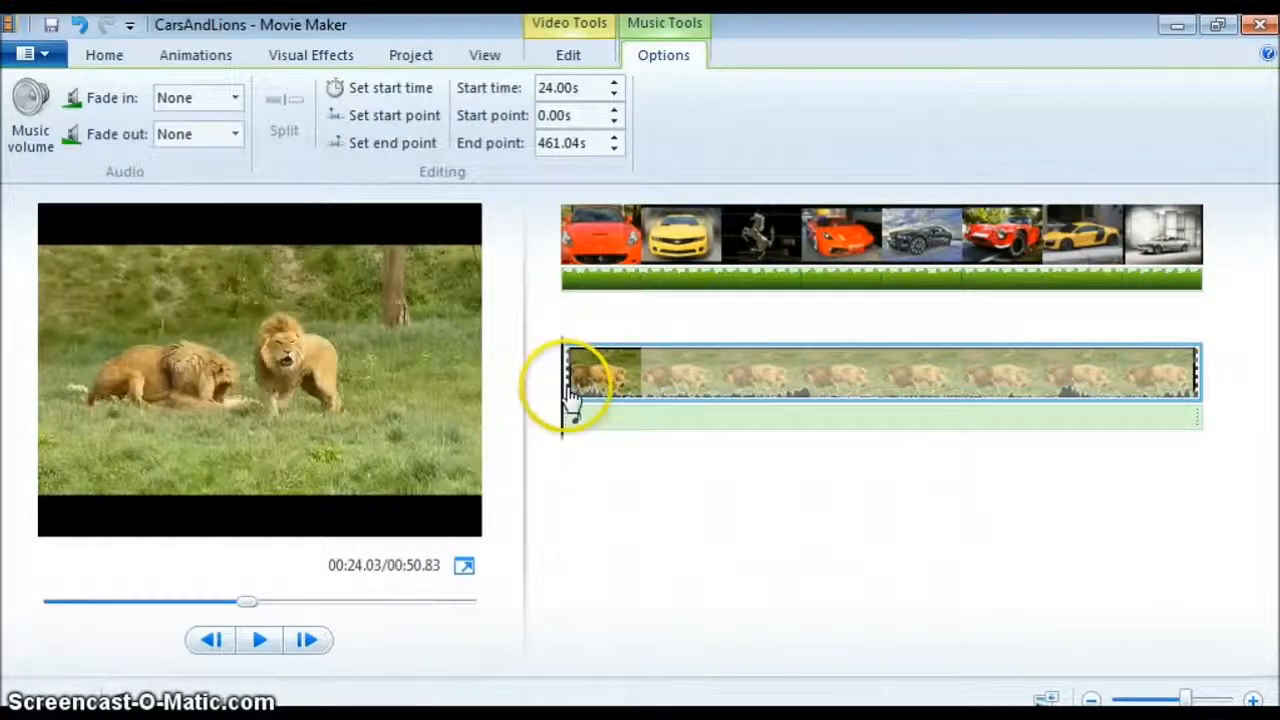
pyautogui.moveTo(590, 375); pyautogui.dragTo(1063, 405)
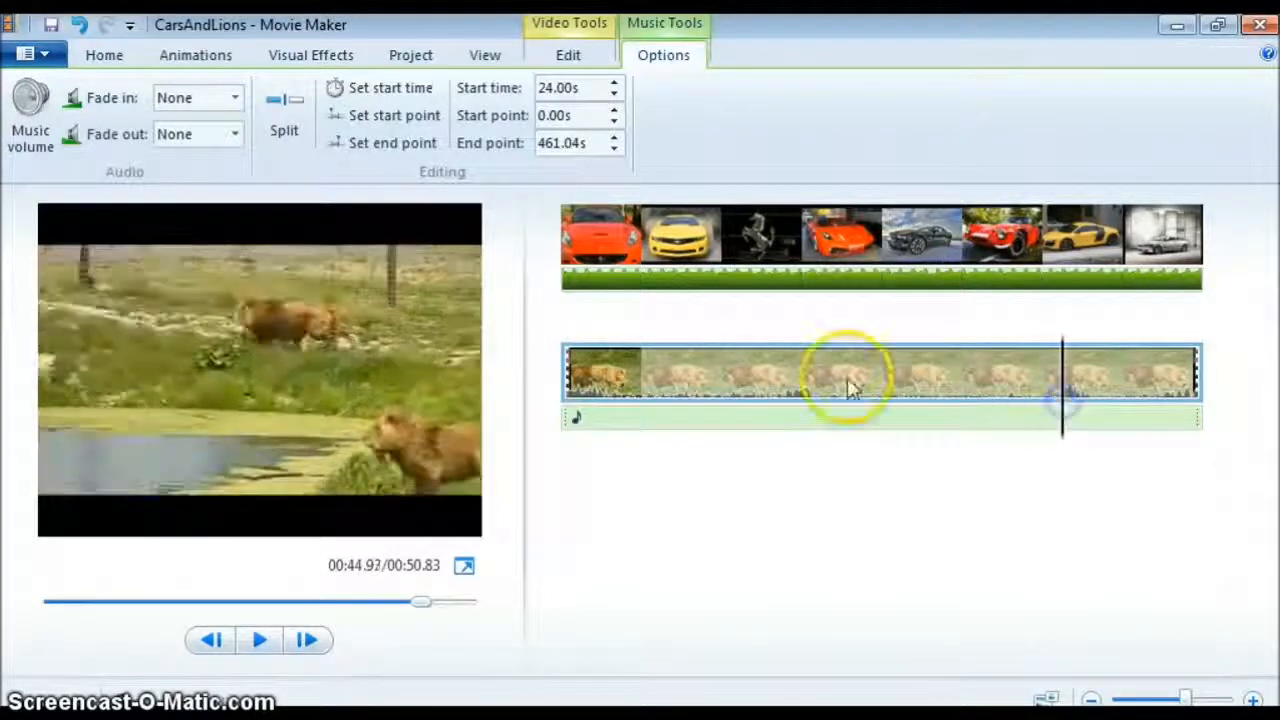
pyautogui.moveTo(1063, 370)
pyautogui.mouseDown()
pyautogui.moveTo(1000, 394)
pyautogui.moveTo(1023, 394)
pyautogui.moveTo(1083, 351)
pyautogui.moveTo(1051, 366)
pyautogui.moveTo(1077, 372)
pyautogui.moveTo(1049, 390)
pyautogui.mouseUp()
pyautogui.click(569, 58)
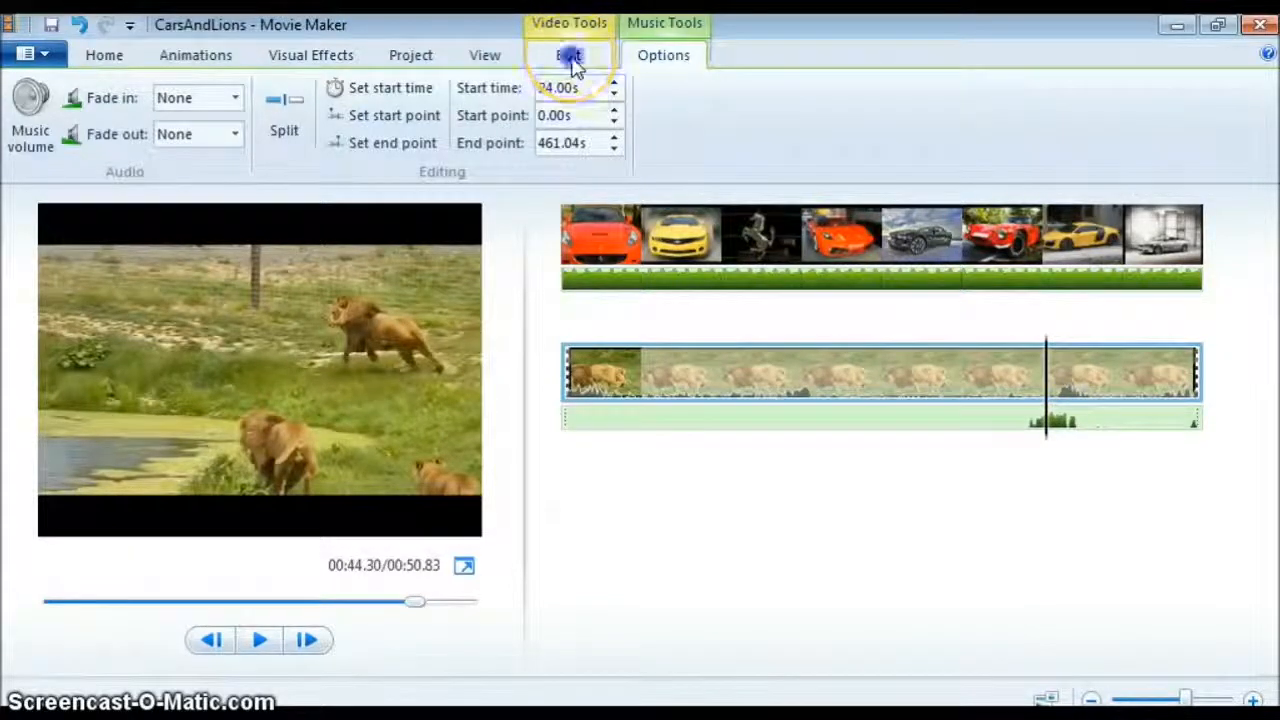
pyautogui.click(569, 58)
pyautogui.click(578, 130)
pyautogui.click(1120, 418)
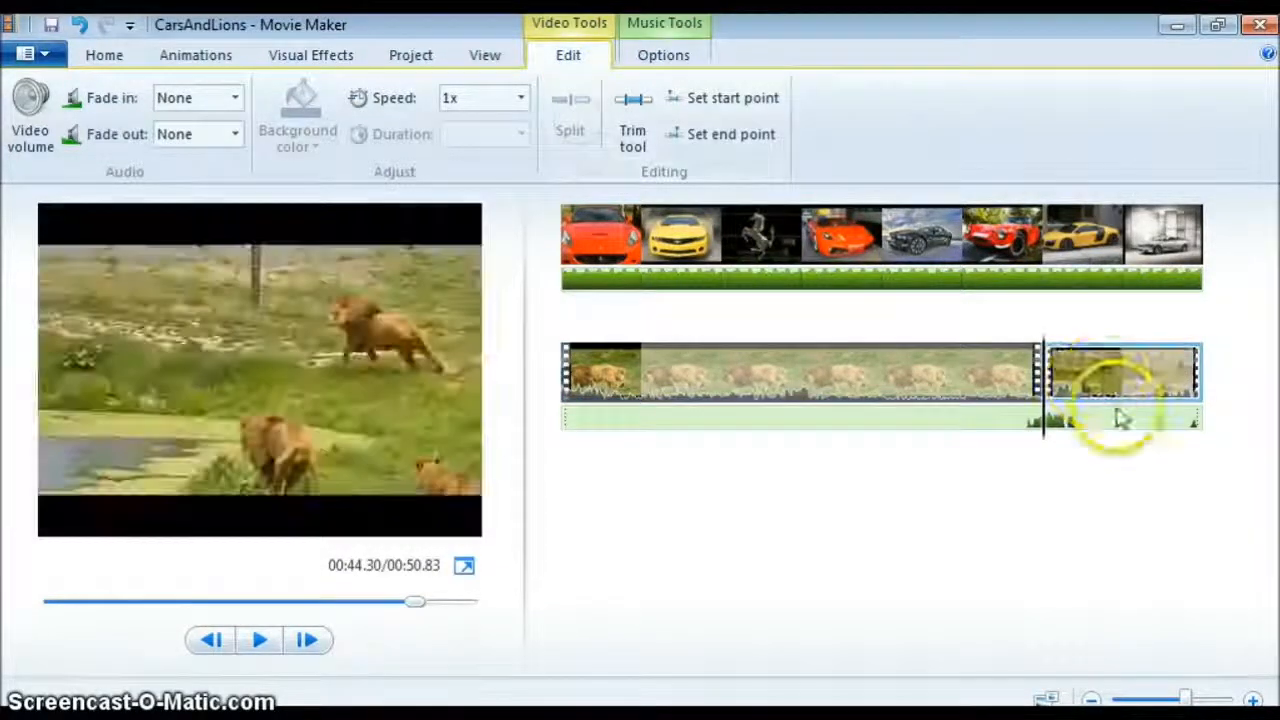
pyautogui.rightClick(1106, 372)
pyautogui.click(1023, 529)
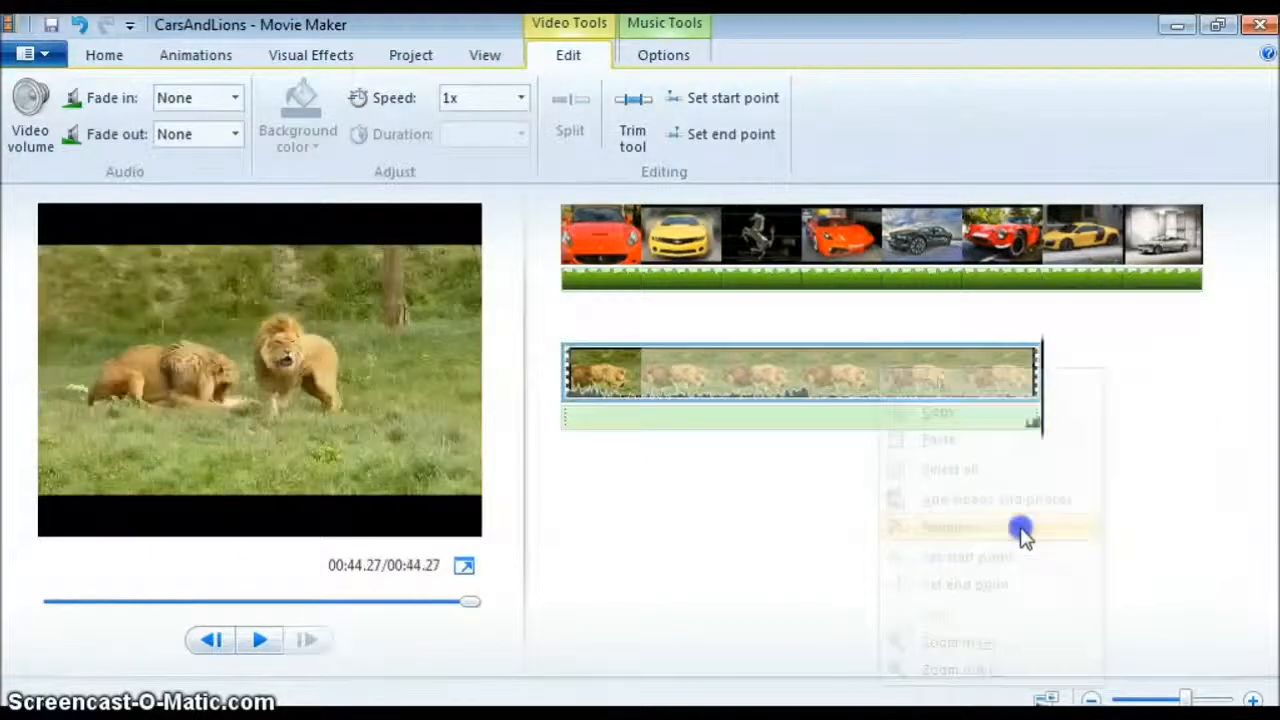
# Step: Play the shortened lion video from its start to check it with the Nature music
pyautogui.click(714, 386)
pyautogui.click(569, 371)
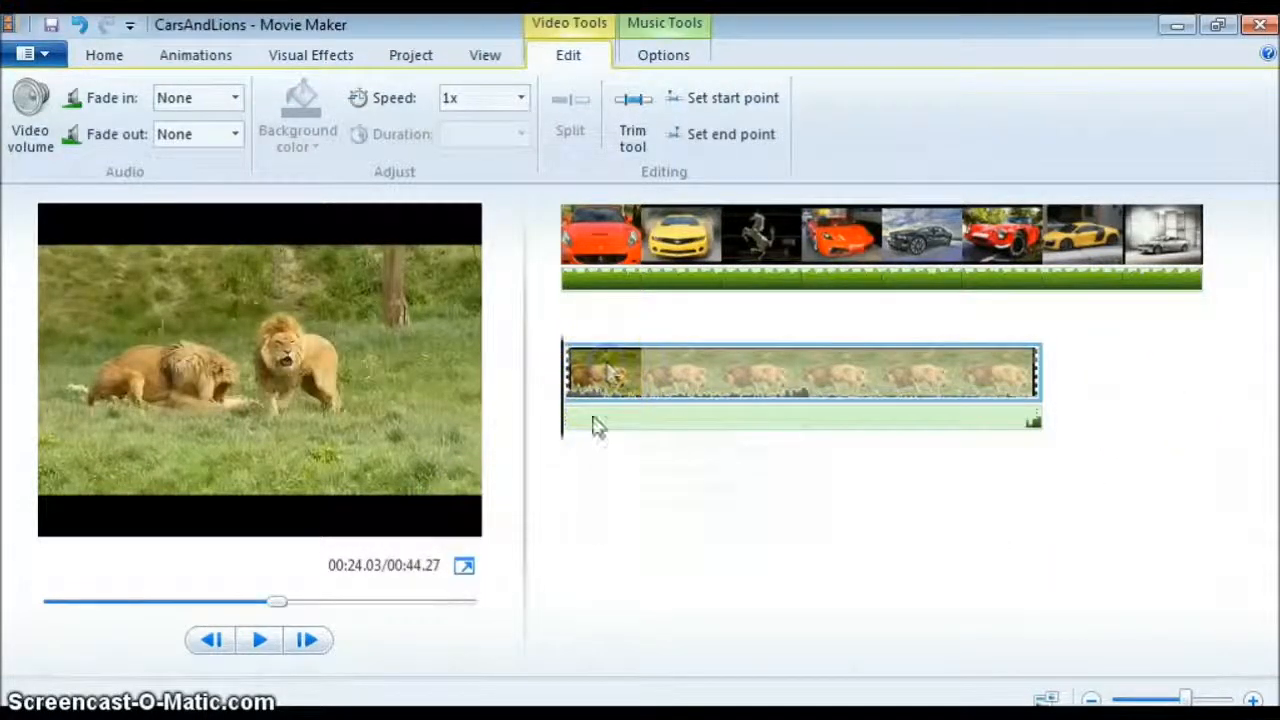
pyautogui.rightClick(592, 420)
pyautogui.click(611, 363)
pyautogui.click(618, 423)
pyautogui.click(258, 640)
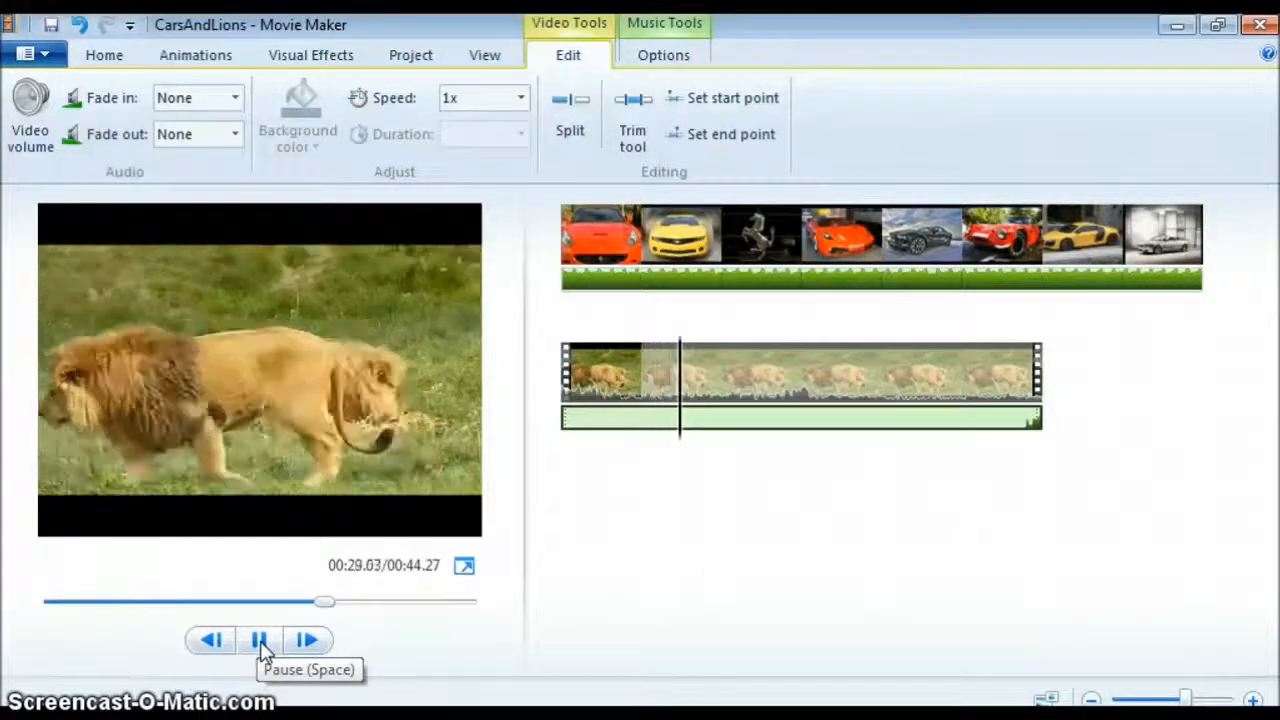
pyautogui.click(263, 648)
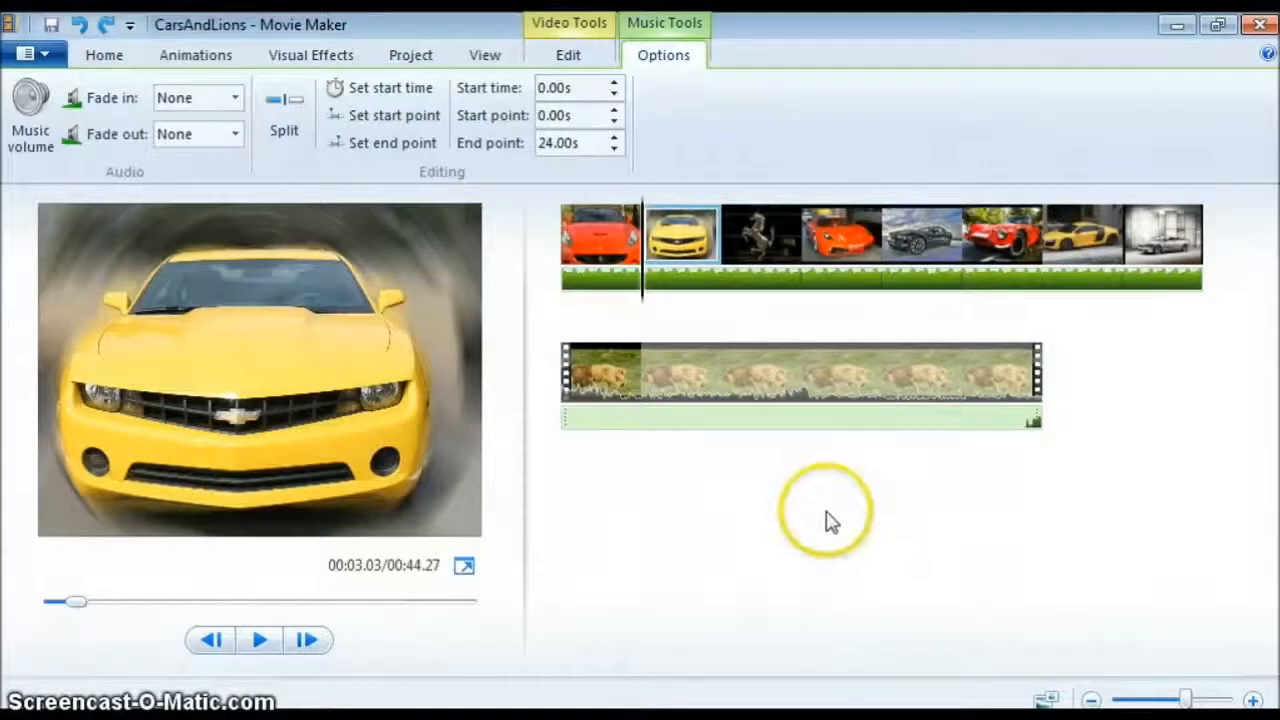
# Step: Preview the change from the yellow car picture to the silver horse emblem and compare the neighbouring car pictures
pyautogui.click(755, 237)
pyautogui.click(857, 240)
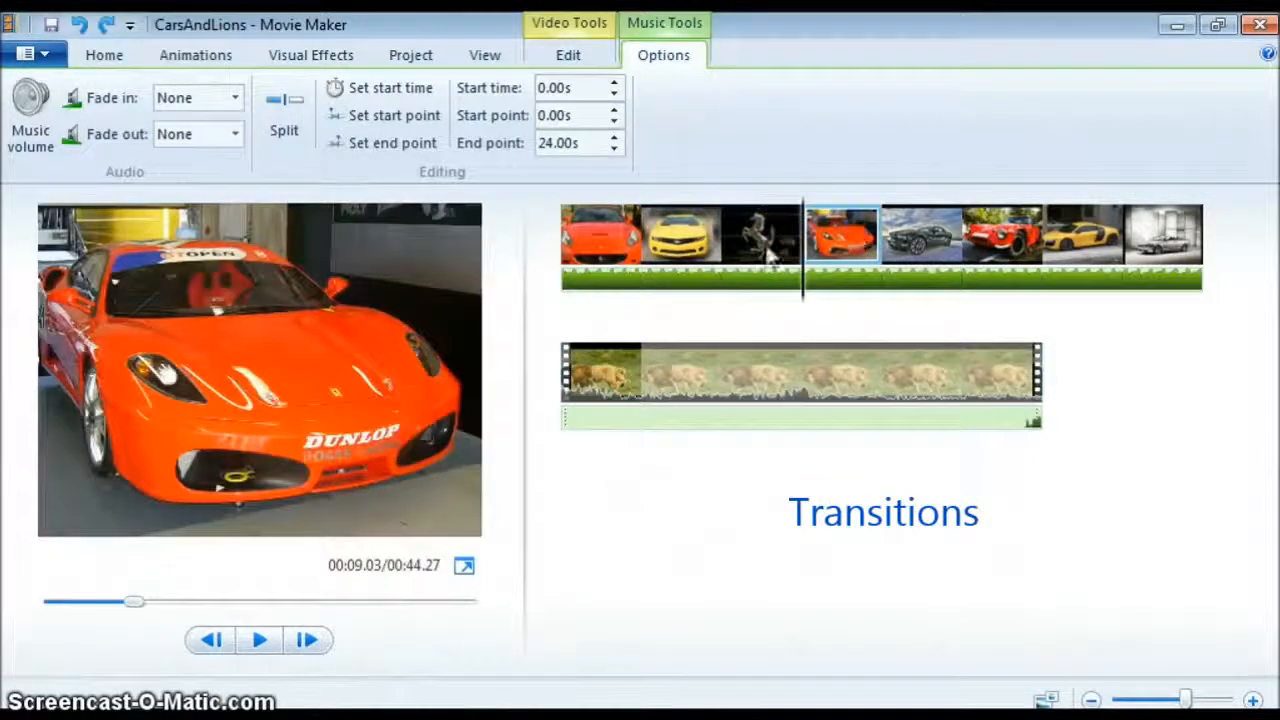
pyautogui.click(677, 255)
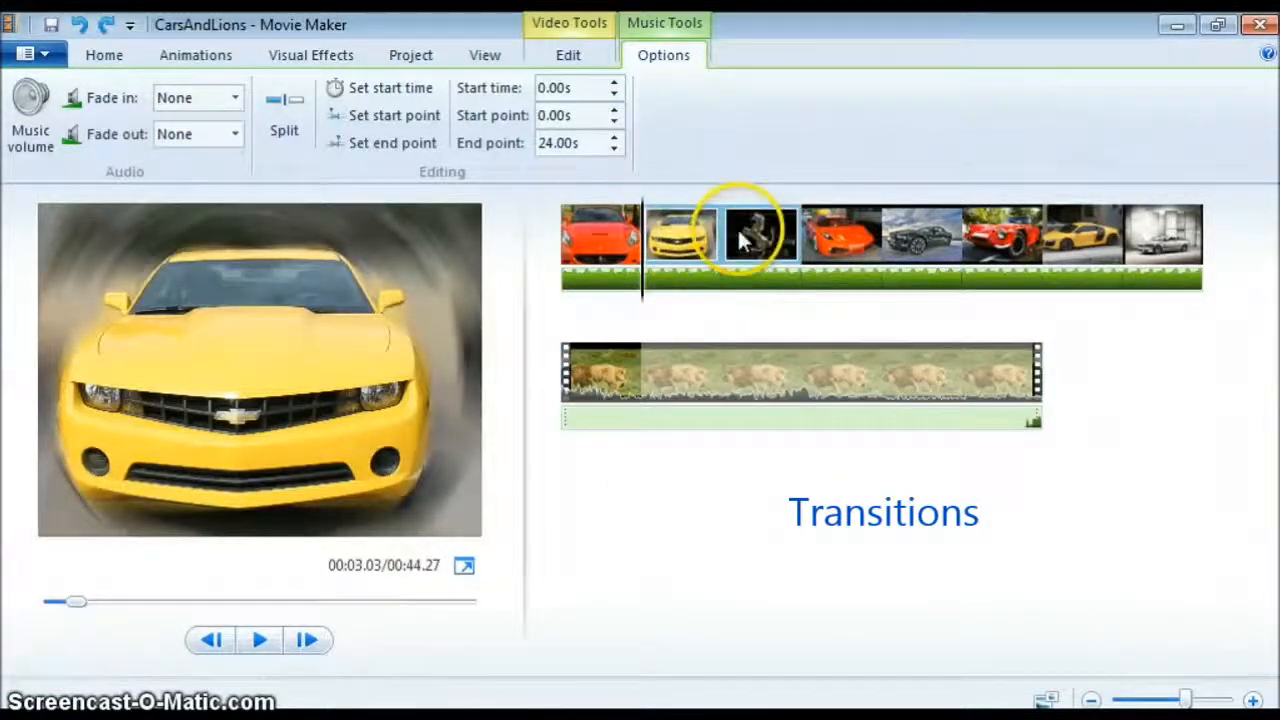
pyautogui.click(260, 640)
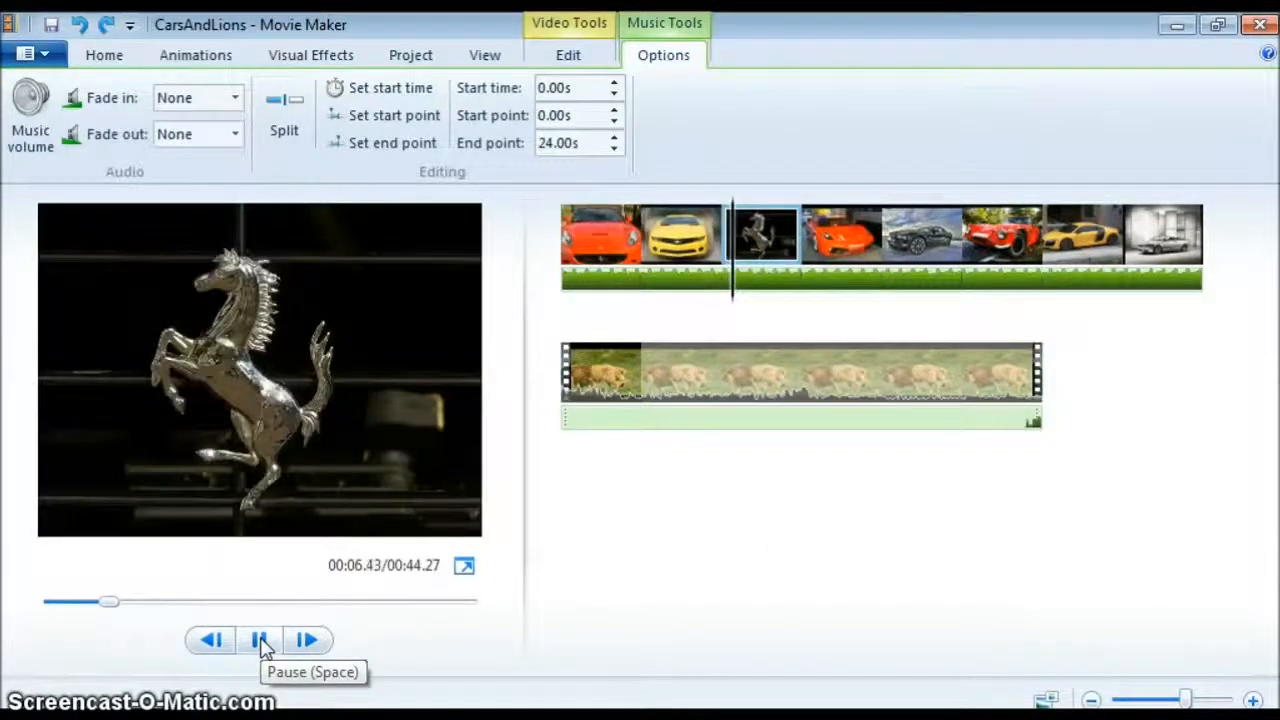
pyautogui.click(260, 640)
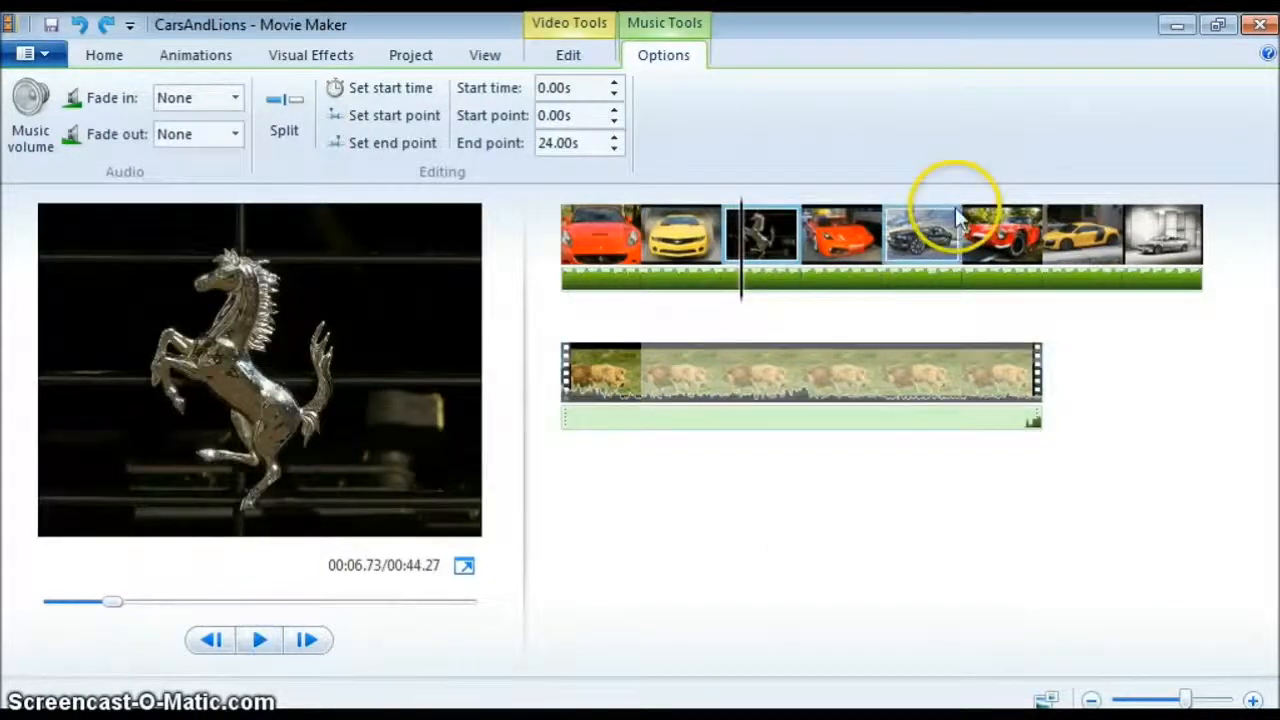
pyautogui.click(712, 236)
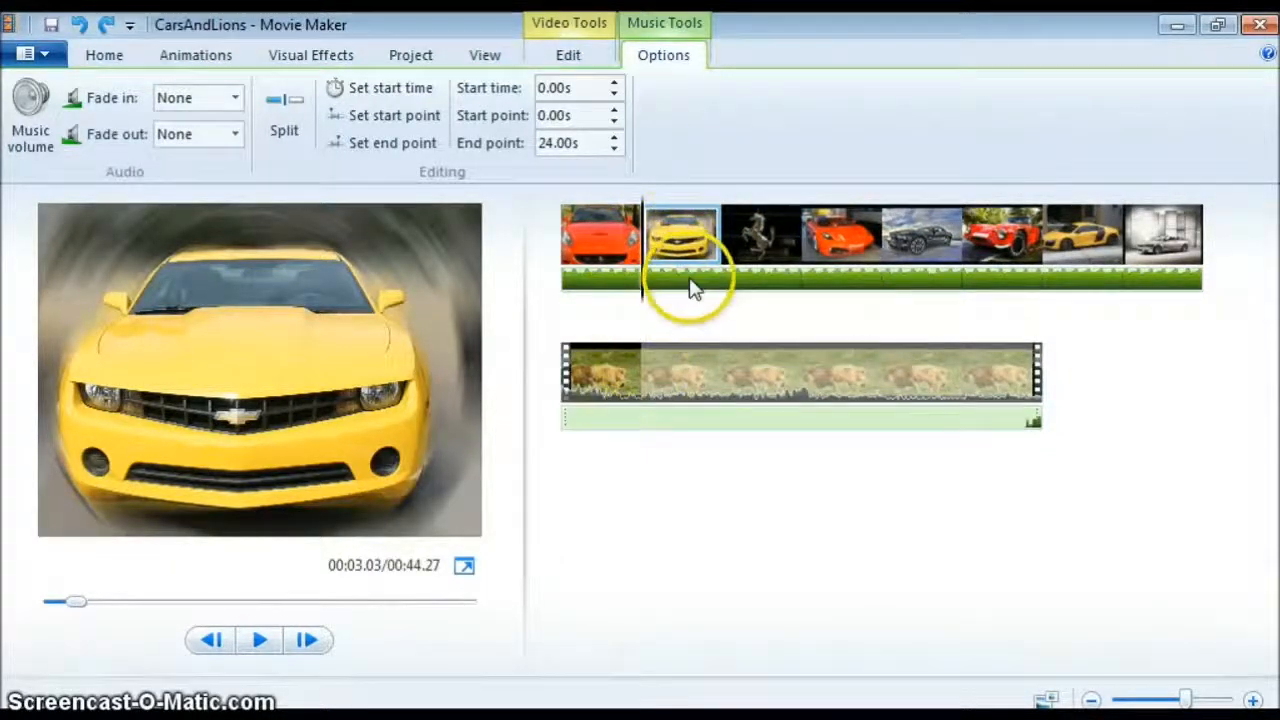
pyautogui.click(622, 232)
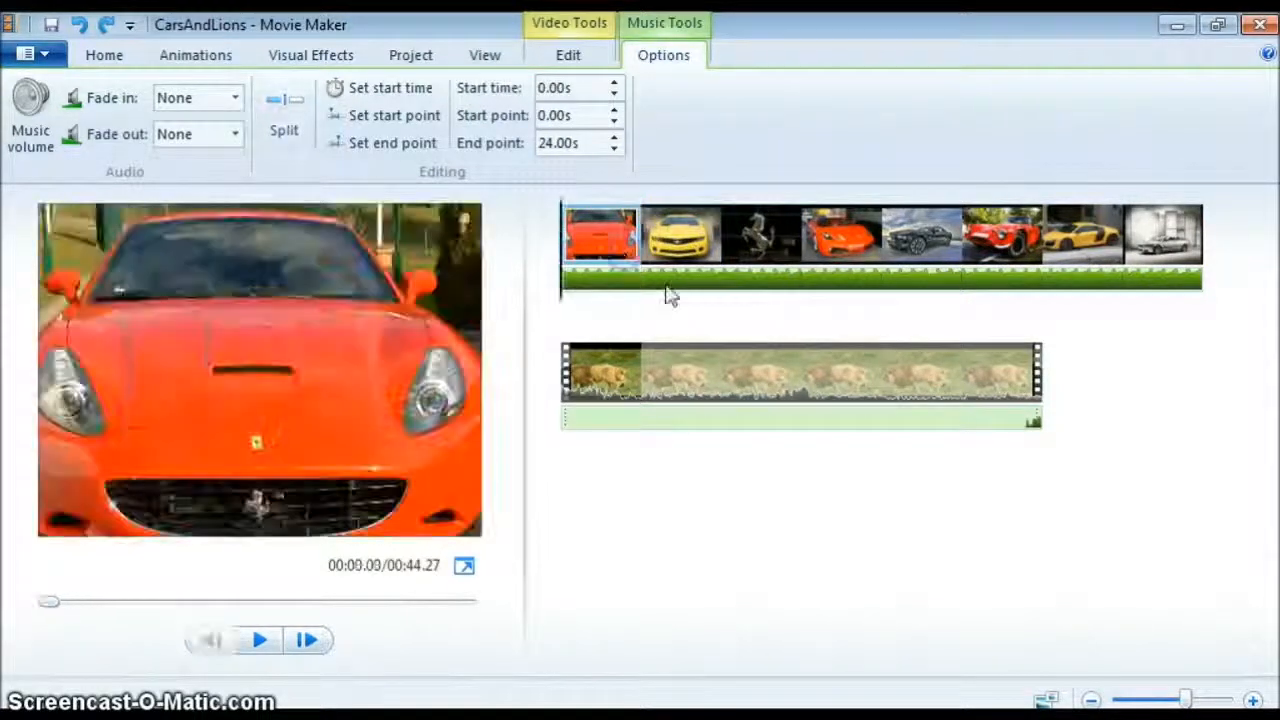
# Step: Apply the Filled V up transition to the yellow car picture and the diamond transition to the silver horse emblem picture
pyautogui.click(690, 236)
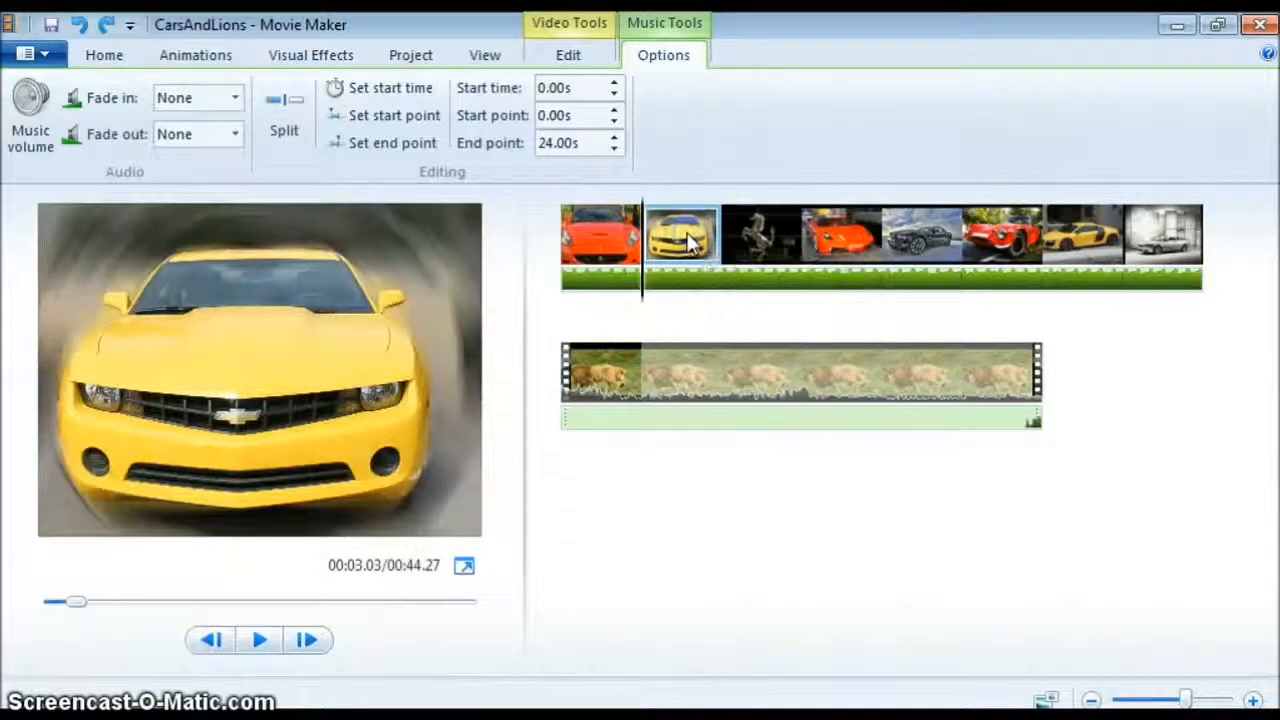
pyautogui.click(205, 55)
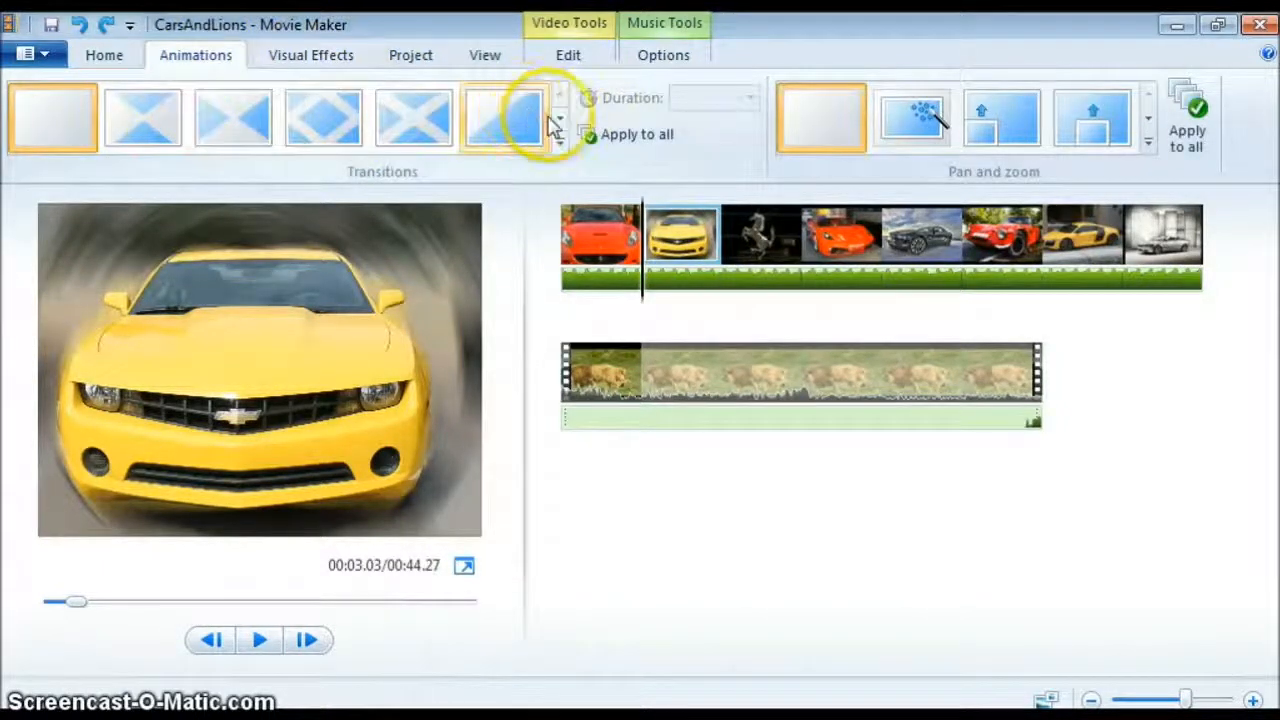
pyautogui.click(560, 116)
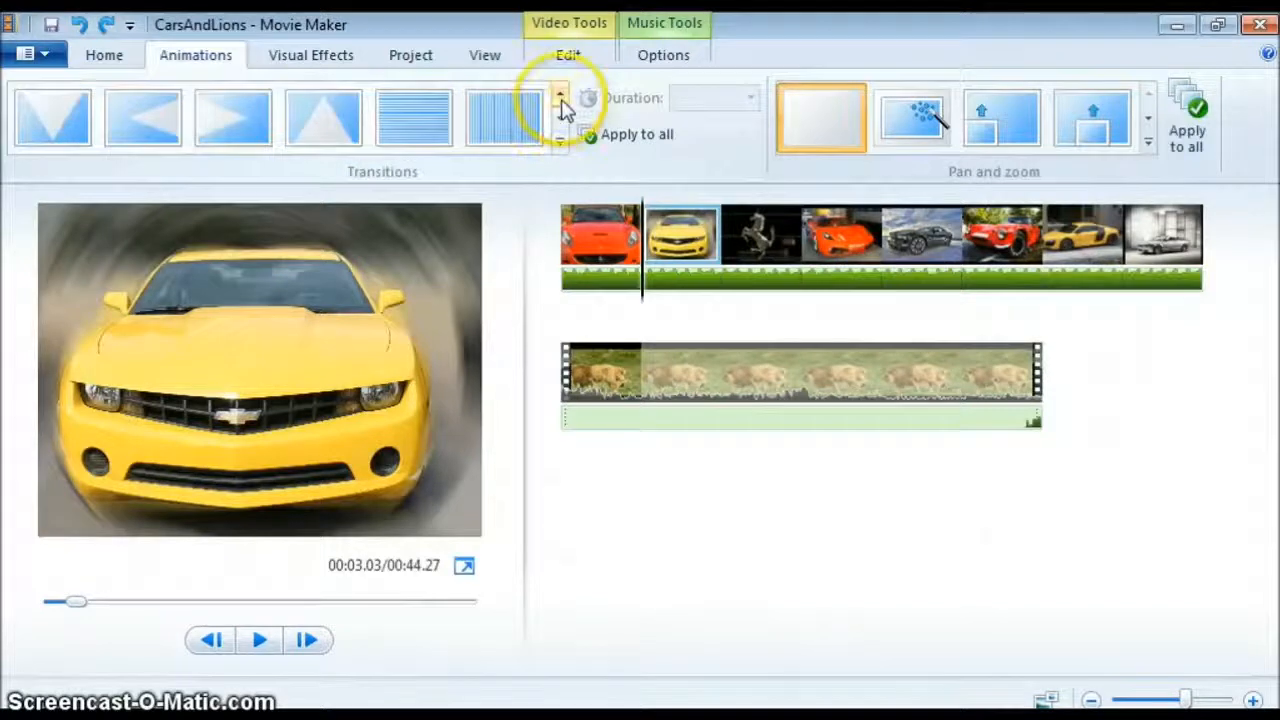
pyautogui.click(360, 117)
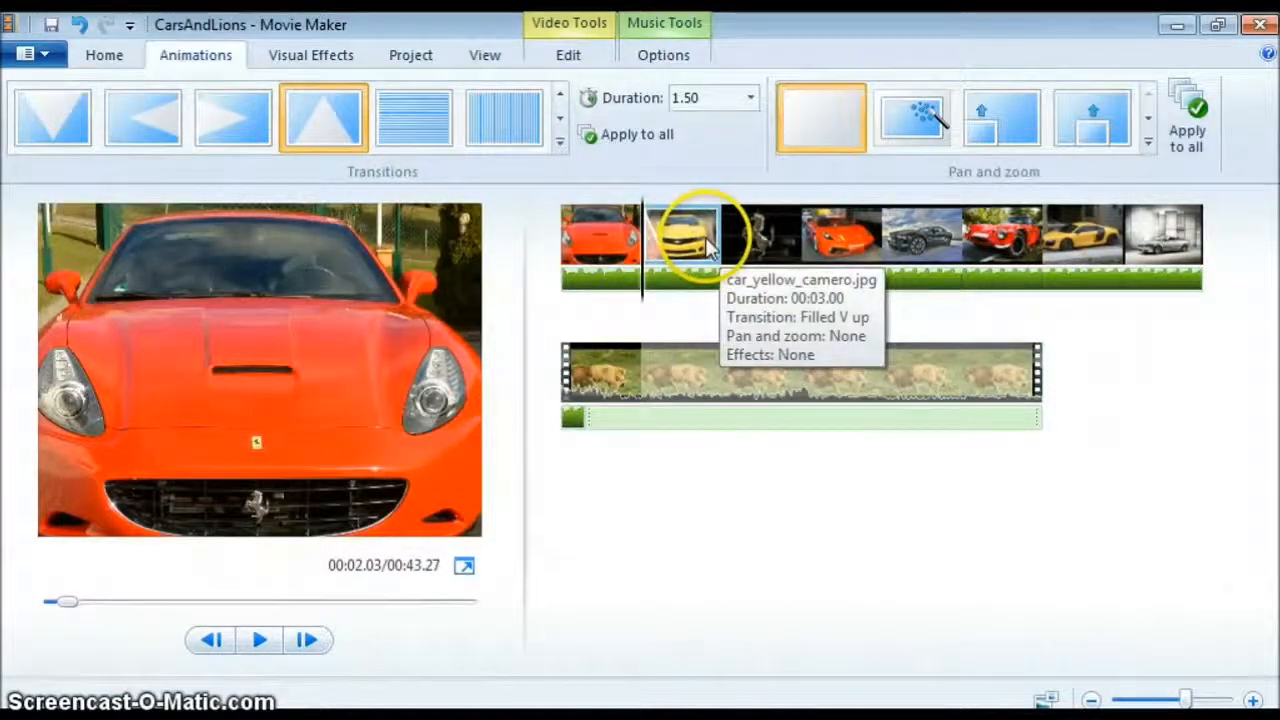
pyautogui.click(757, 234)
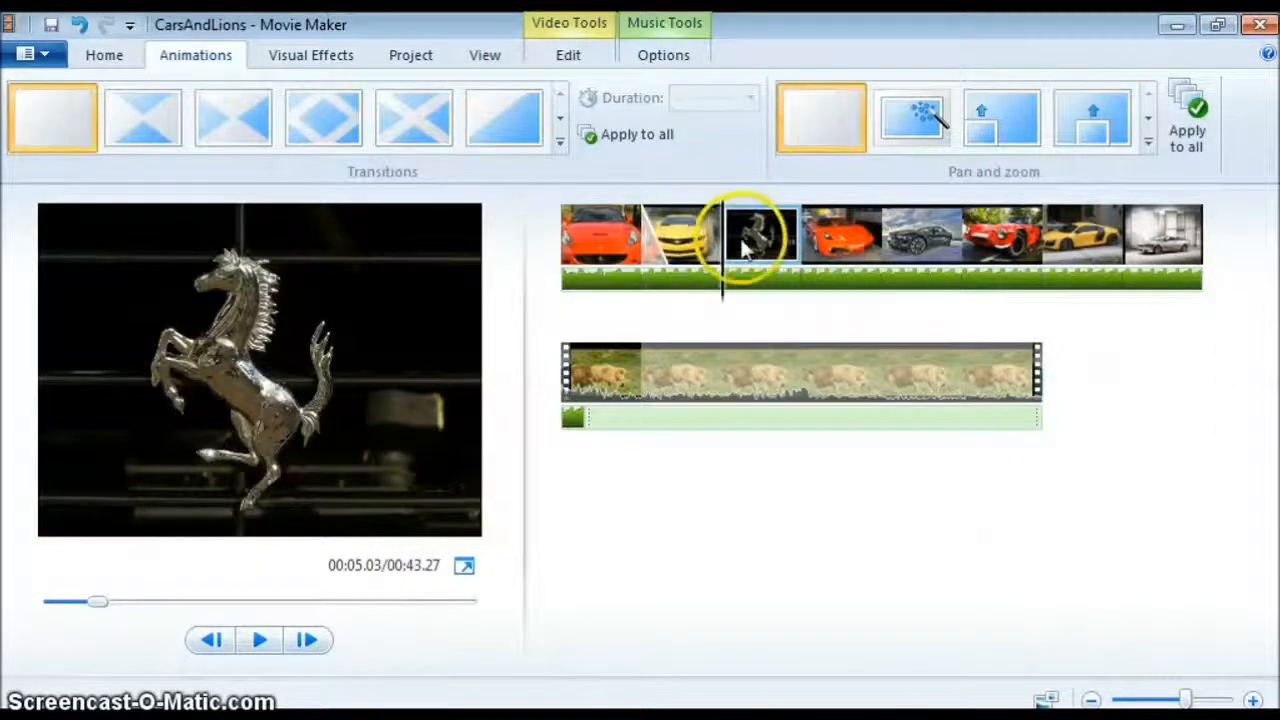
pyautogui.click(330, 122)
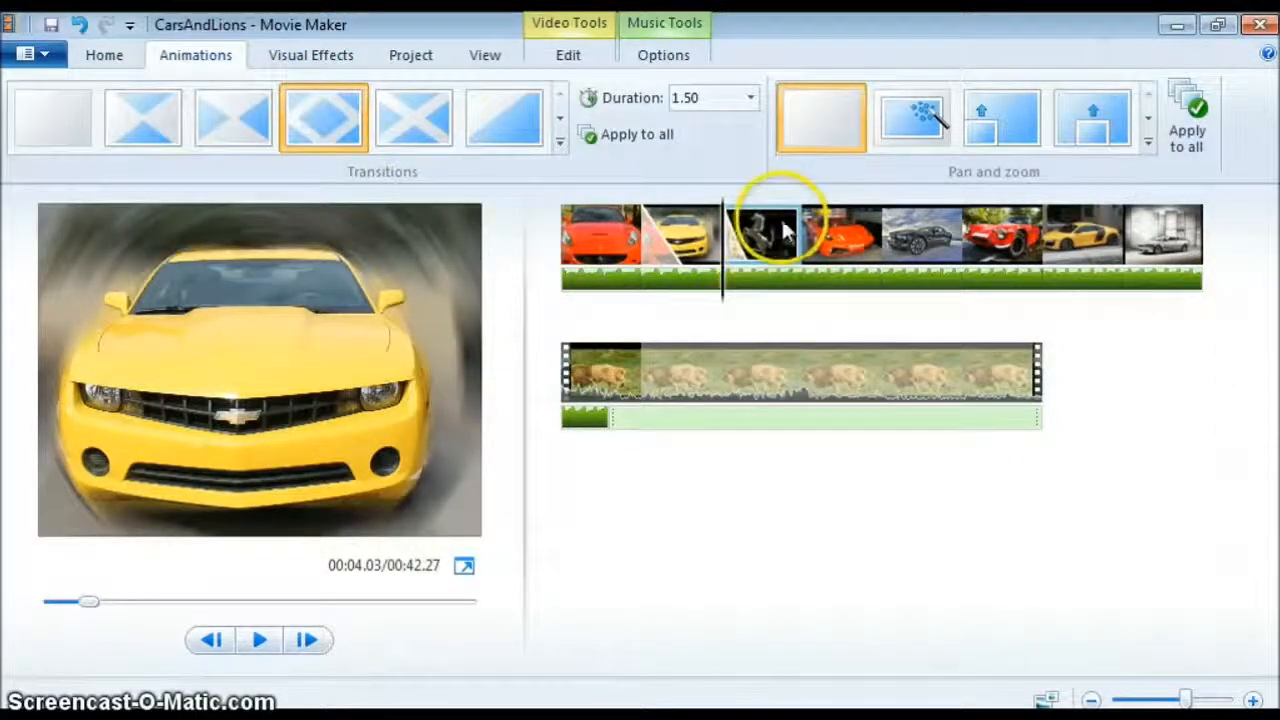
# Step: Apply the heart transition to the red Dunlop car picture and play the change from the horse emblem to check it
pyautogui.click(831, 240)
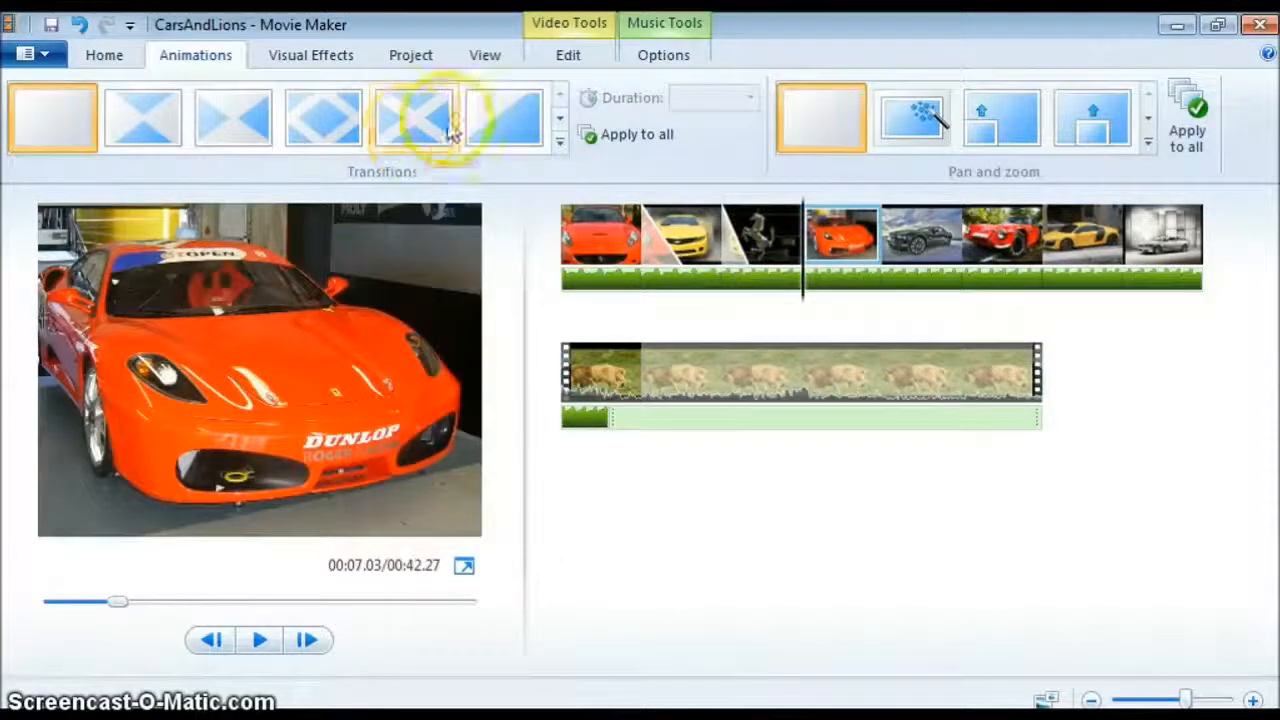
pyautogui.click(559, 118)
pyautogui.click(559, 118)
pyautogui.click(559, 118)
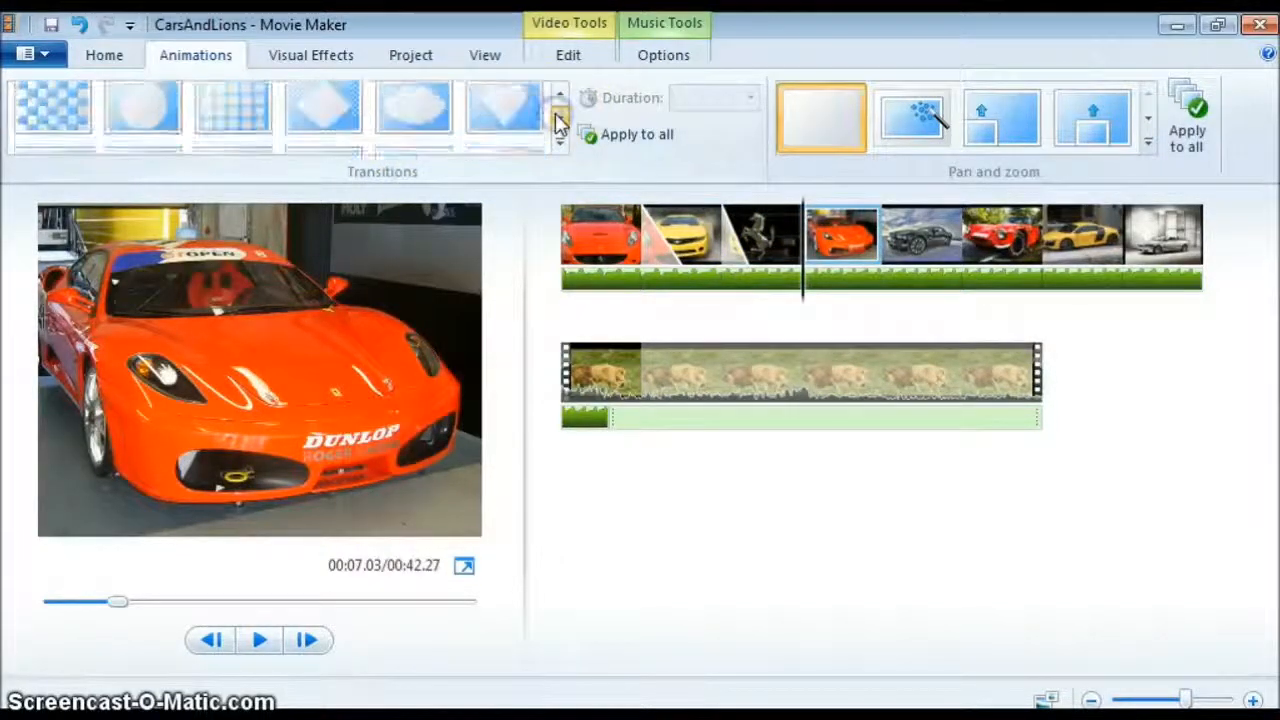
pyautogui.click(488, 130)
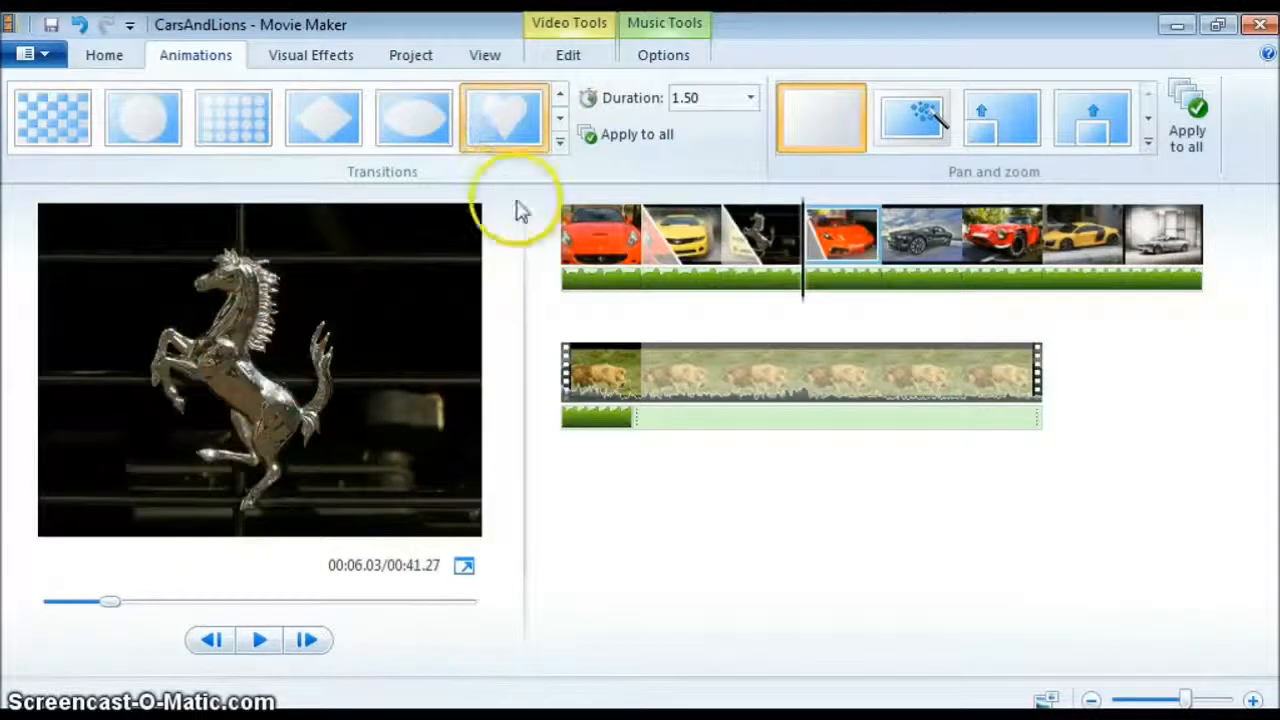
pyautogui.click(623, 237)
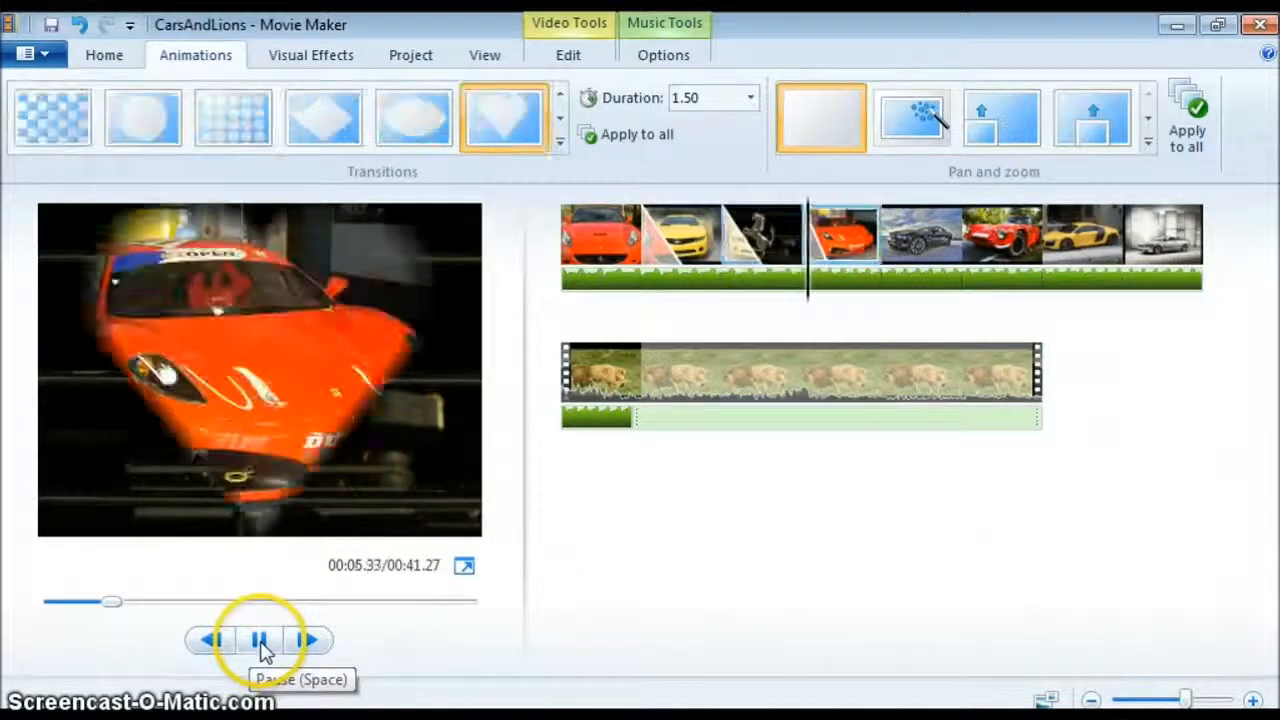
pyautogui.click(262, 645)
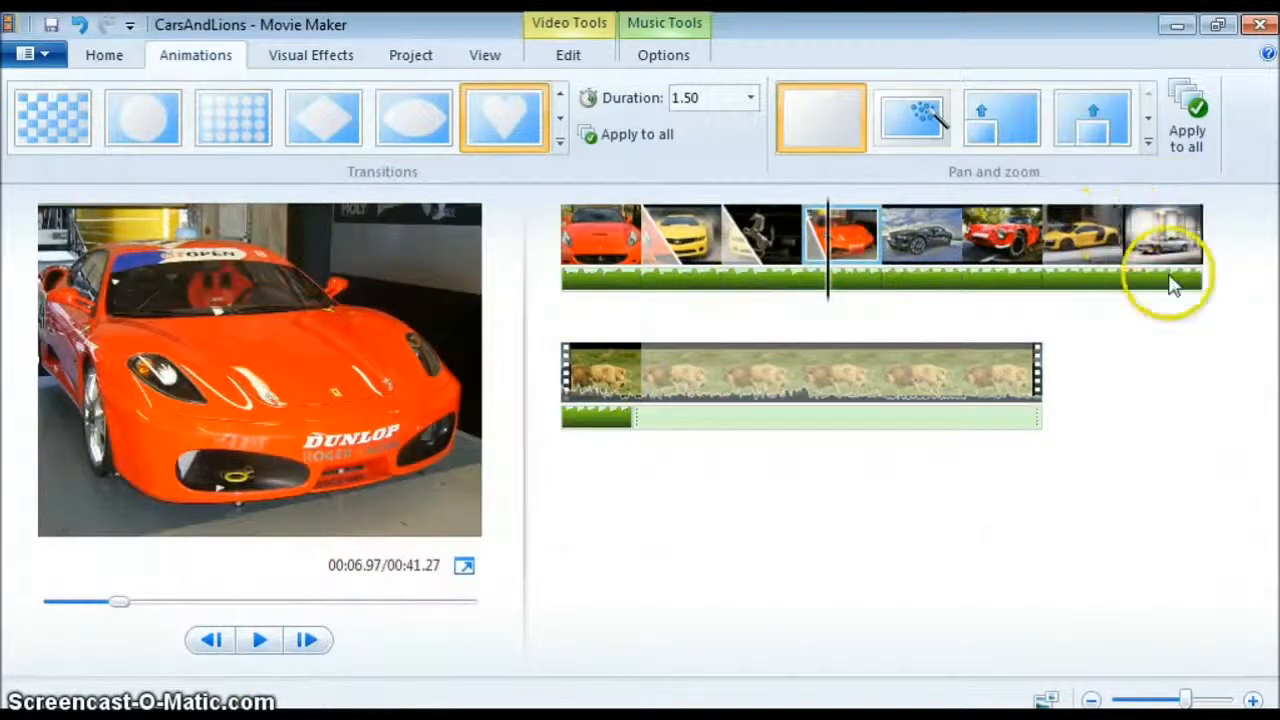
# Step: Apply the Bow tie - vertical transition to the lion video and play the change from the silver Volvo picture
pyautogui.click(1190, 232)
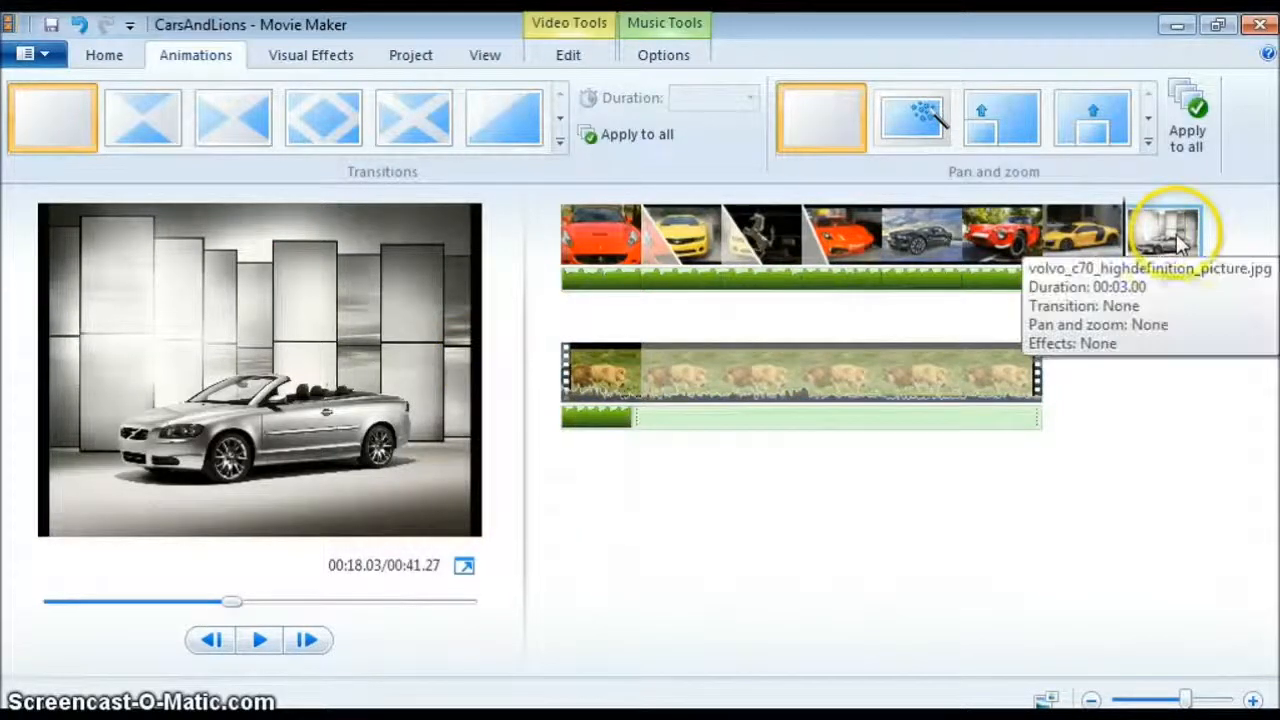
pyautogui.click(590, 368)
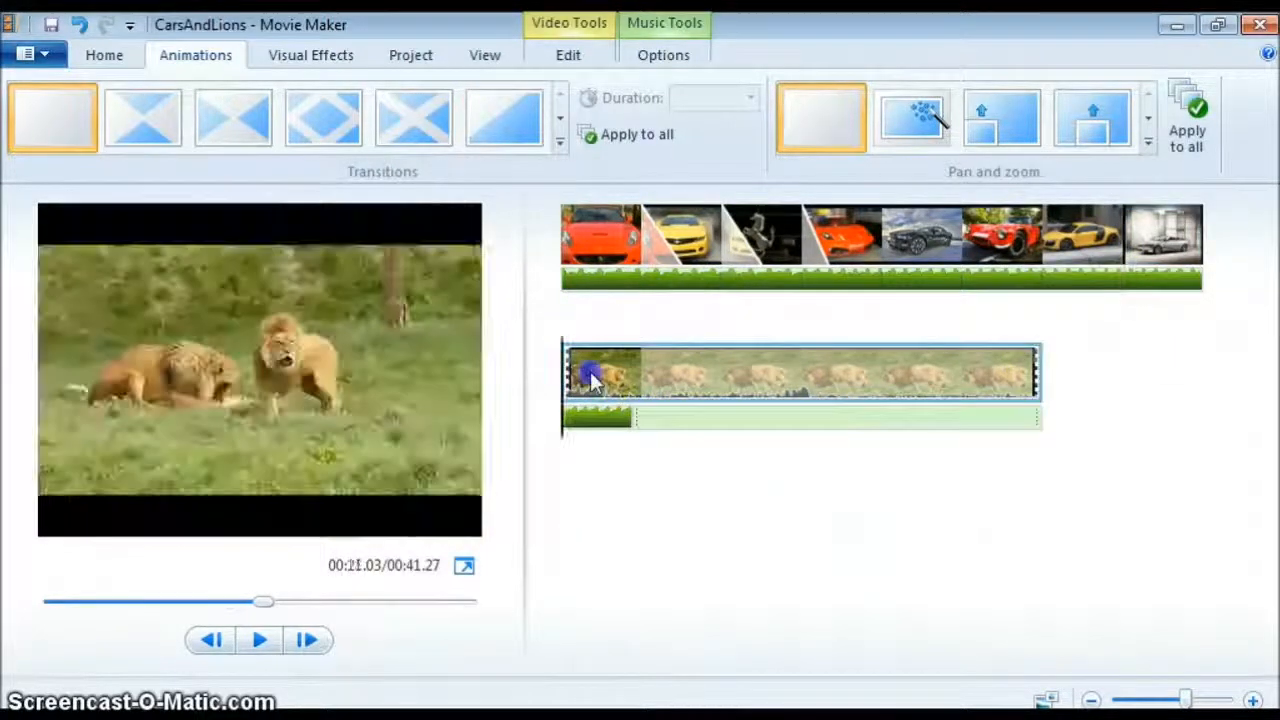
pyautogui.click(243, 118)
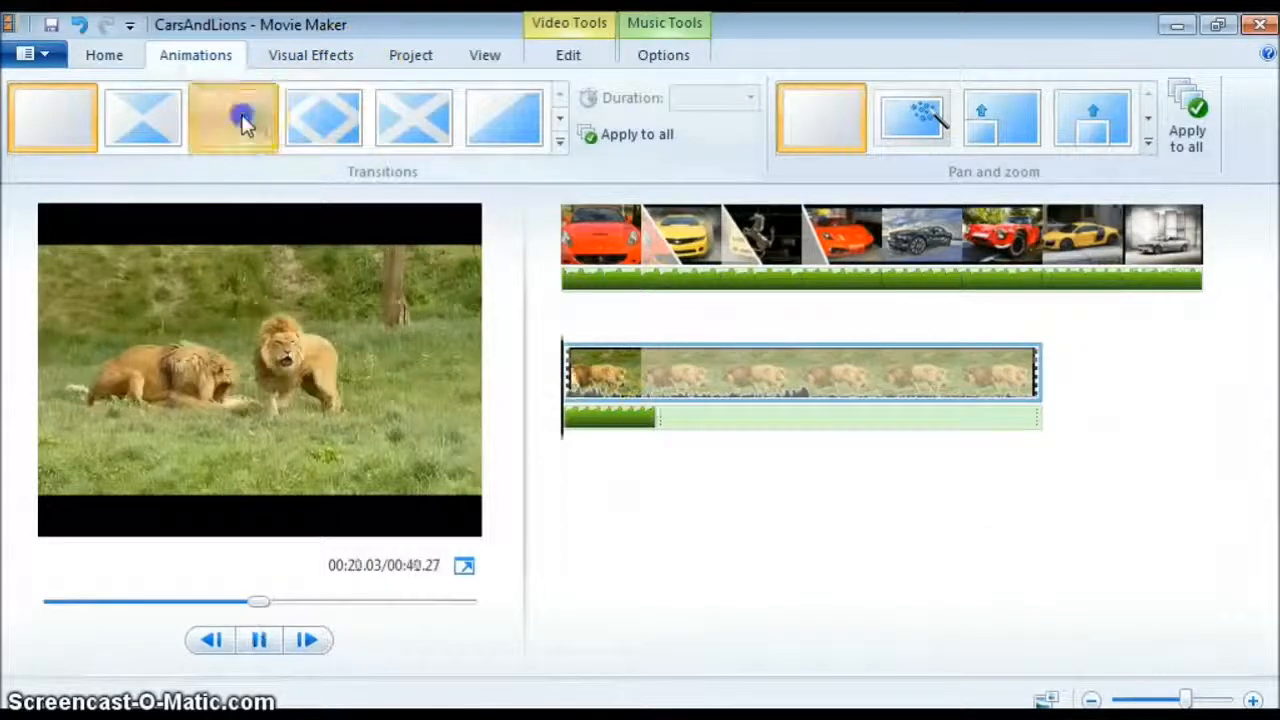
pyautogui.click(1190, 250)
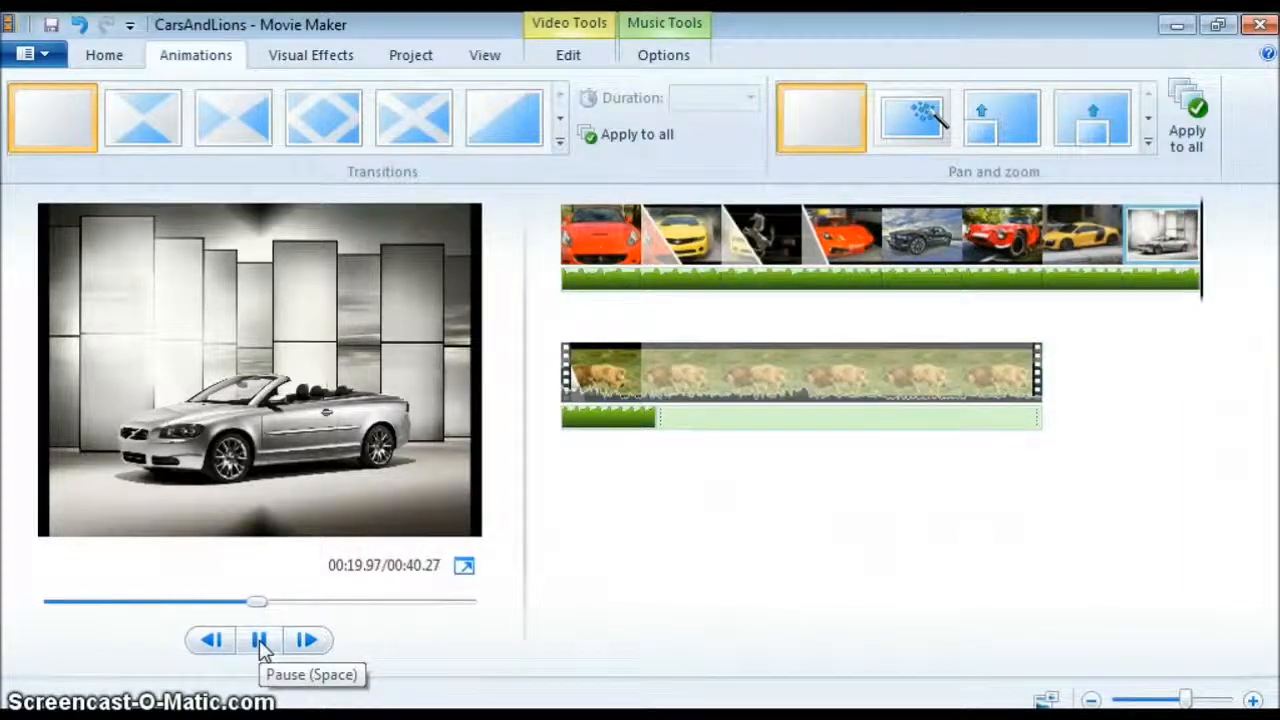
pyautogui.click(262, 648)
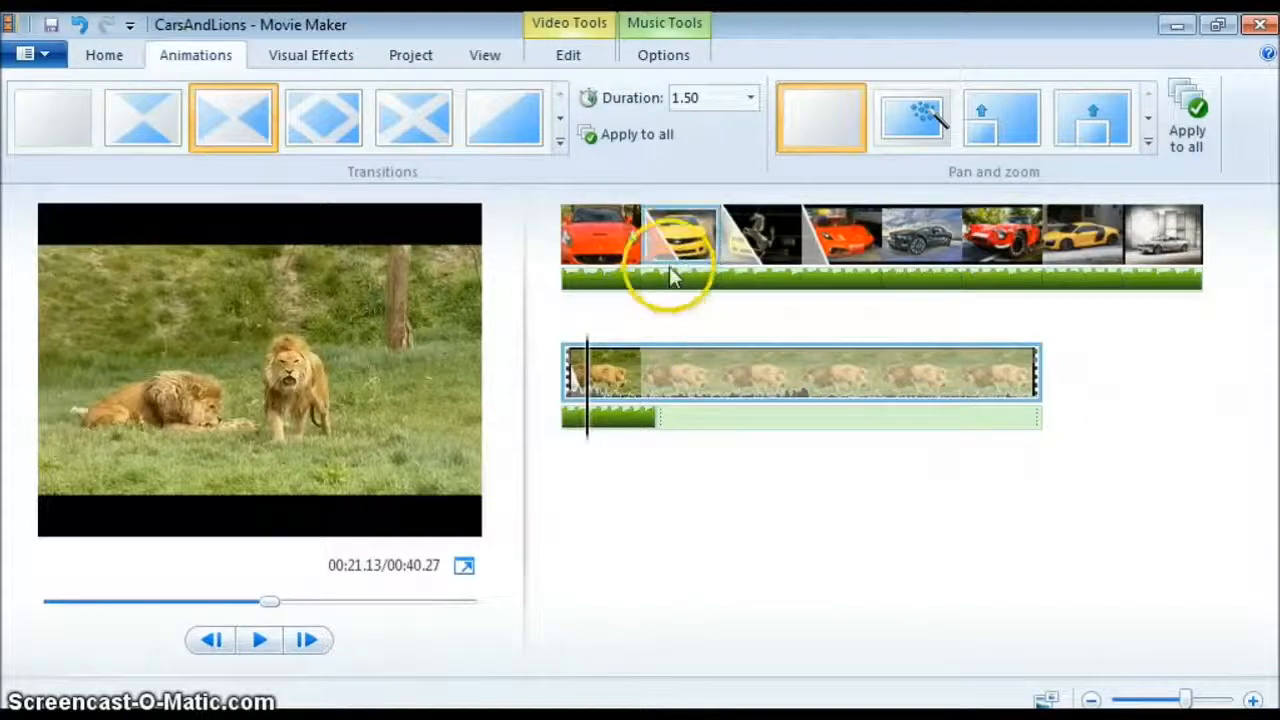
# Step: Review the transitions set on the yellow car, horse emblem and red Dunlop car pictures
pyautogui.click(680, 235)
pyautogui.click(740, 235)
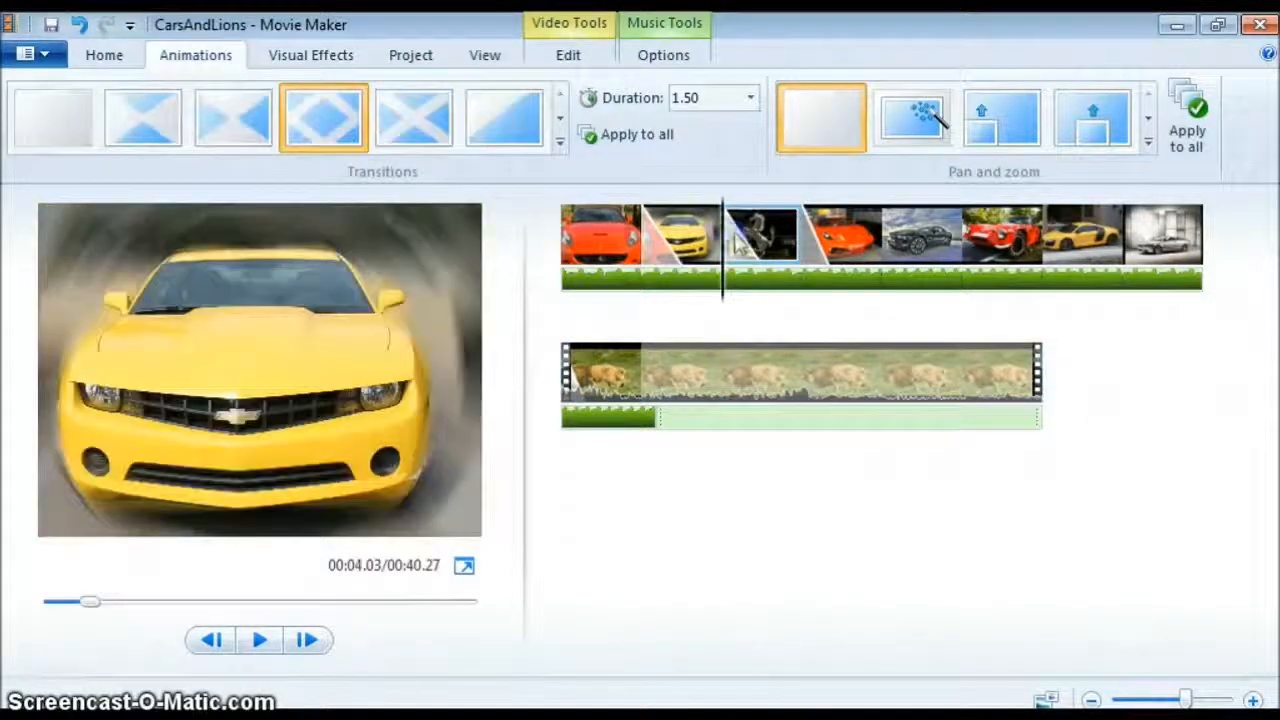
pyautogui.click(821, 248)
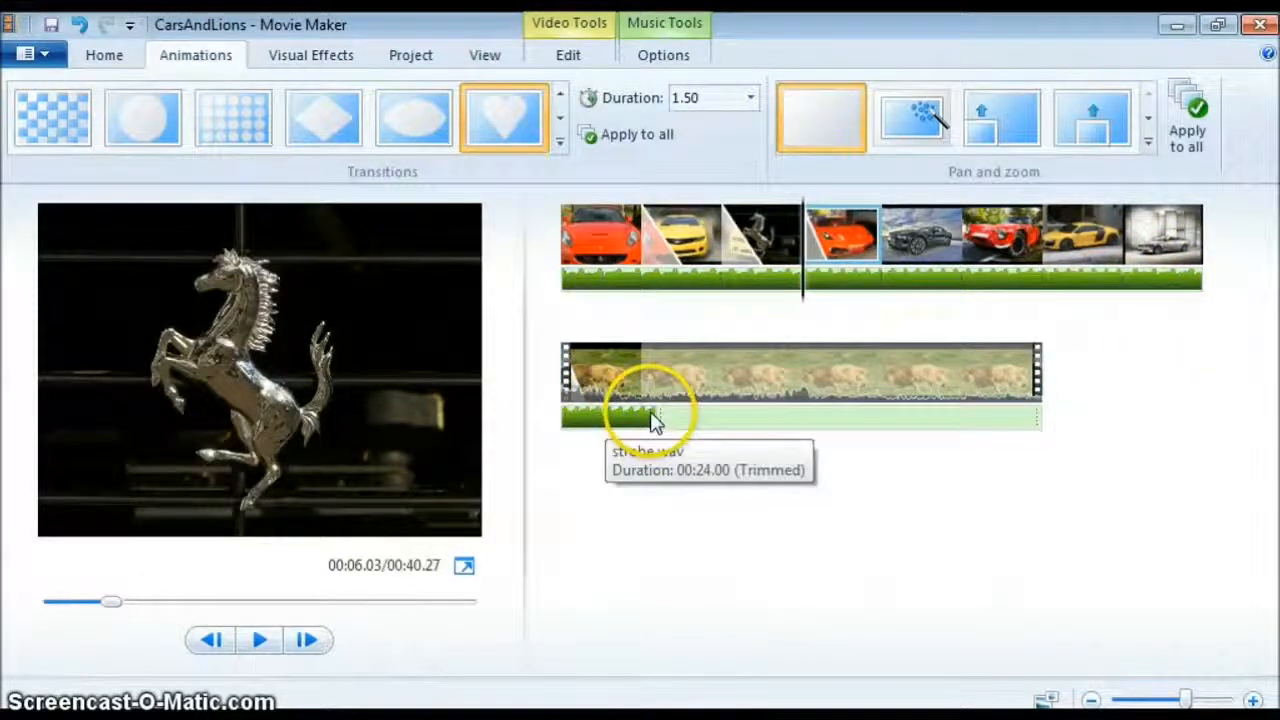
# Step: Split the strobe.wav music at the beginning of the lion video and remove the part that runs under the video
pyautogui.click(724, 386)
pyautogui.click(615, 418)
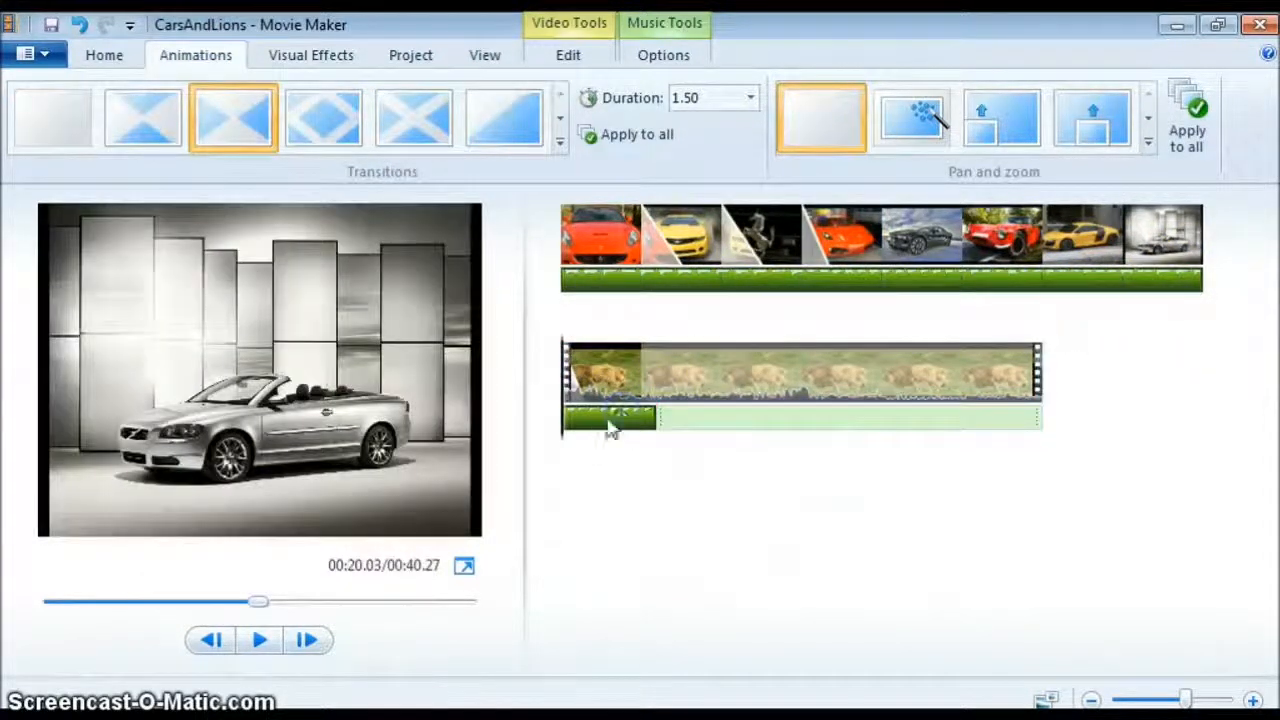
pyautogui.click(593, 375)
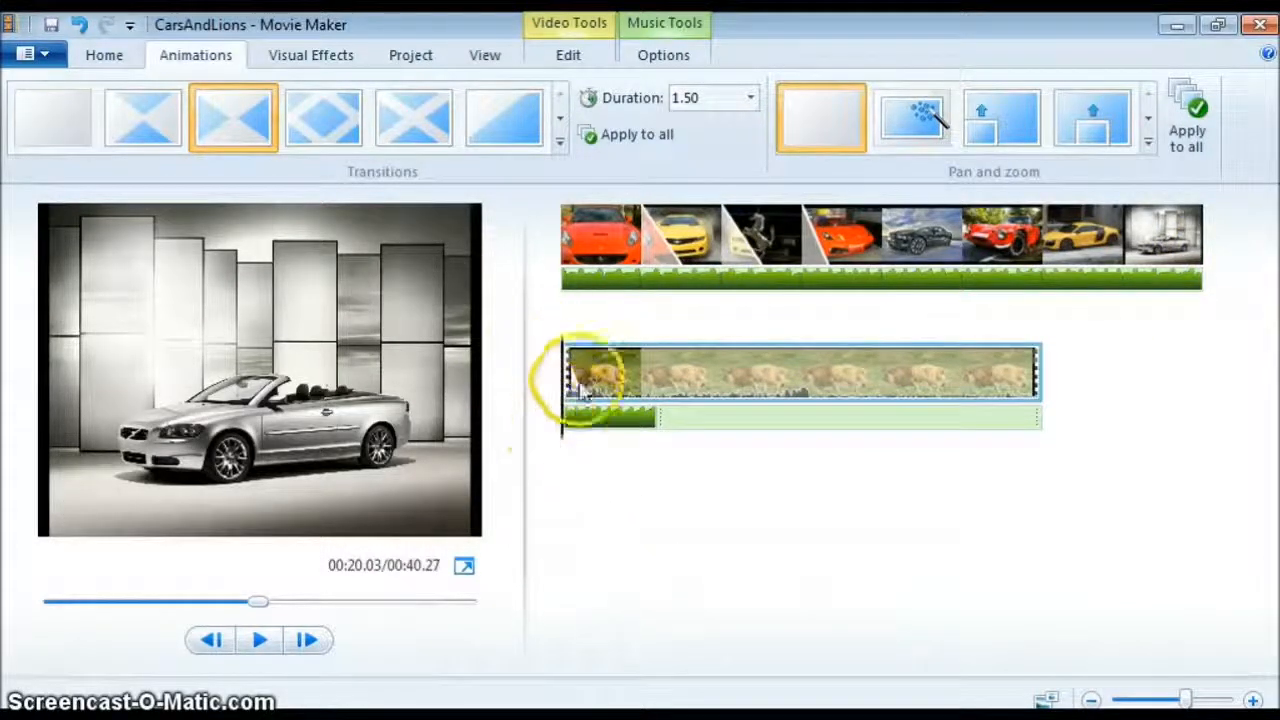
pyautogui.click(650, 58)
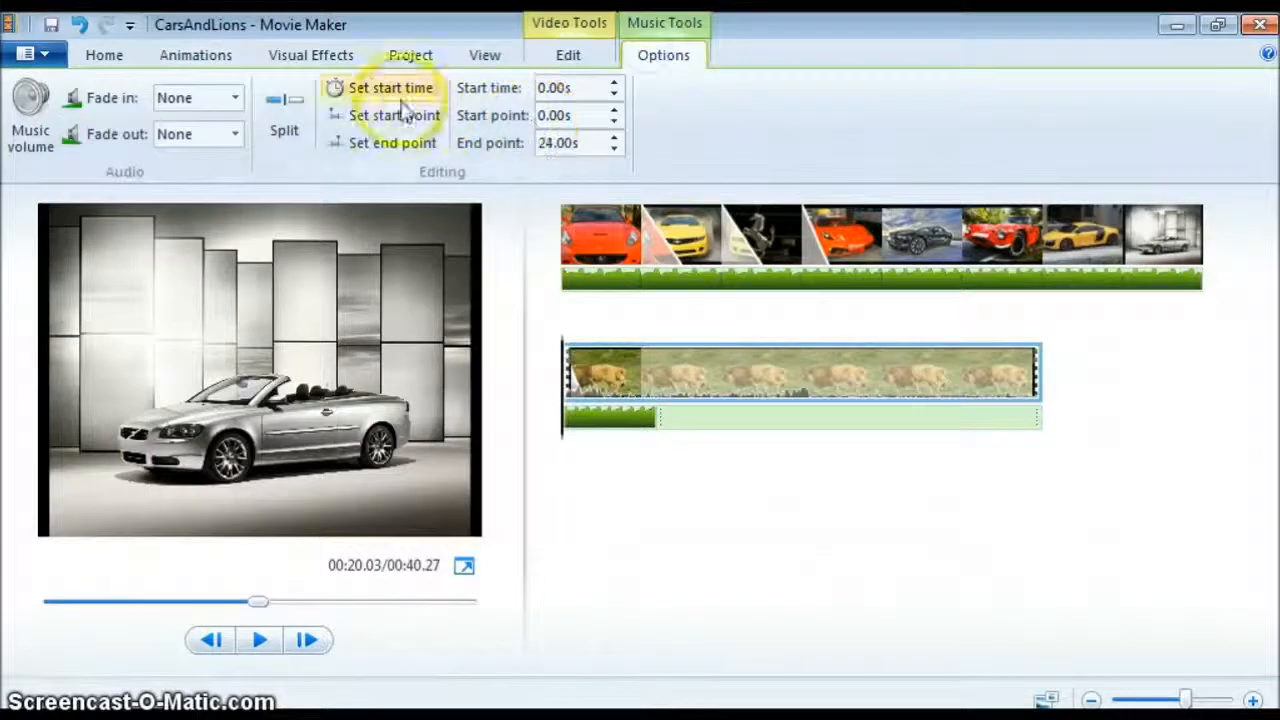
pyautogui.click(298, 110)
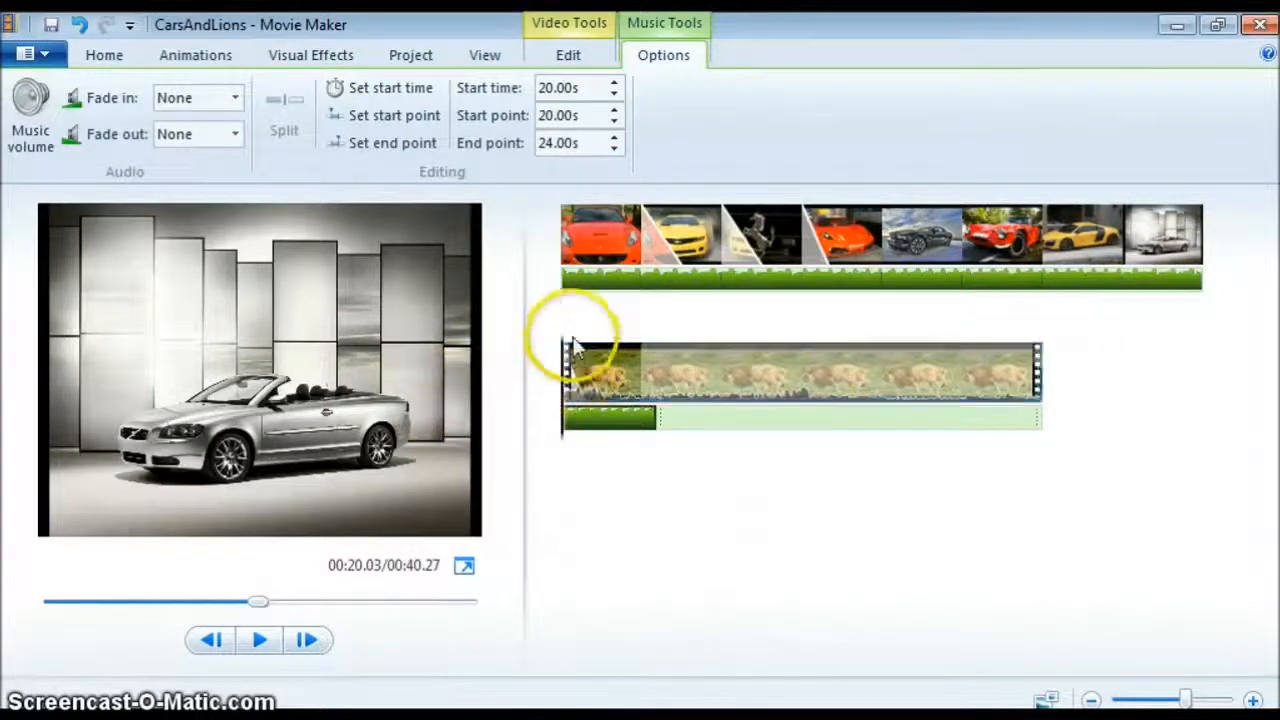
pyautogui.rightClick(600, 425)
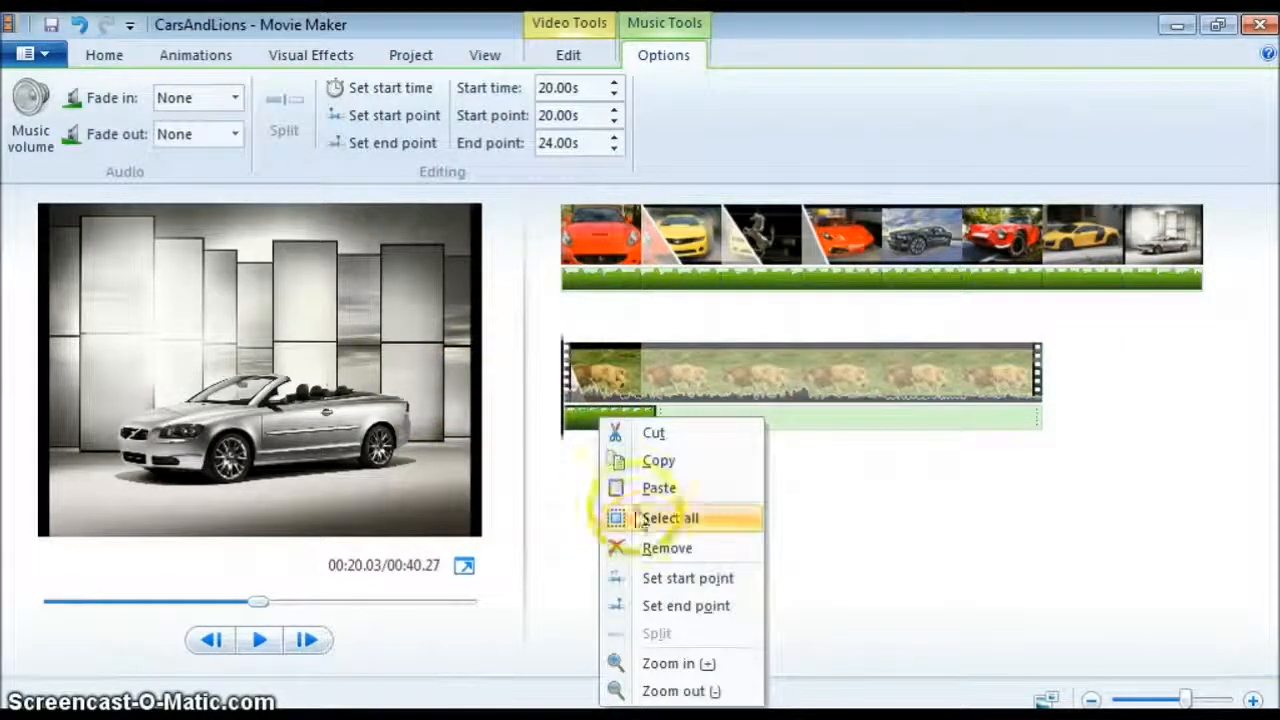
pyautogui.click(663, 553)
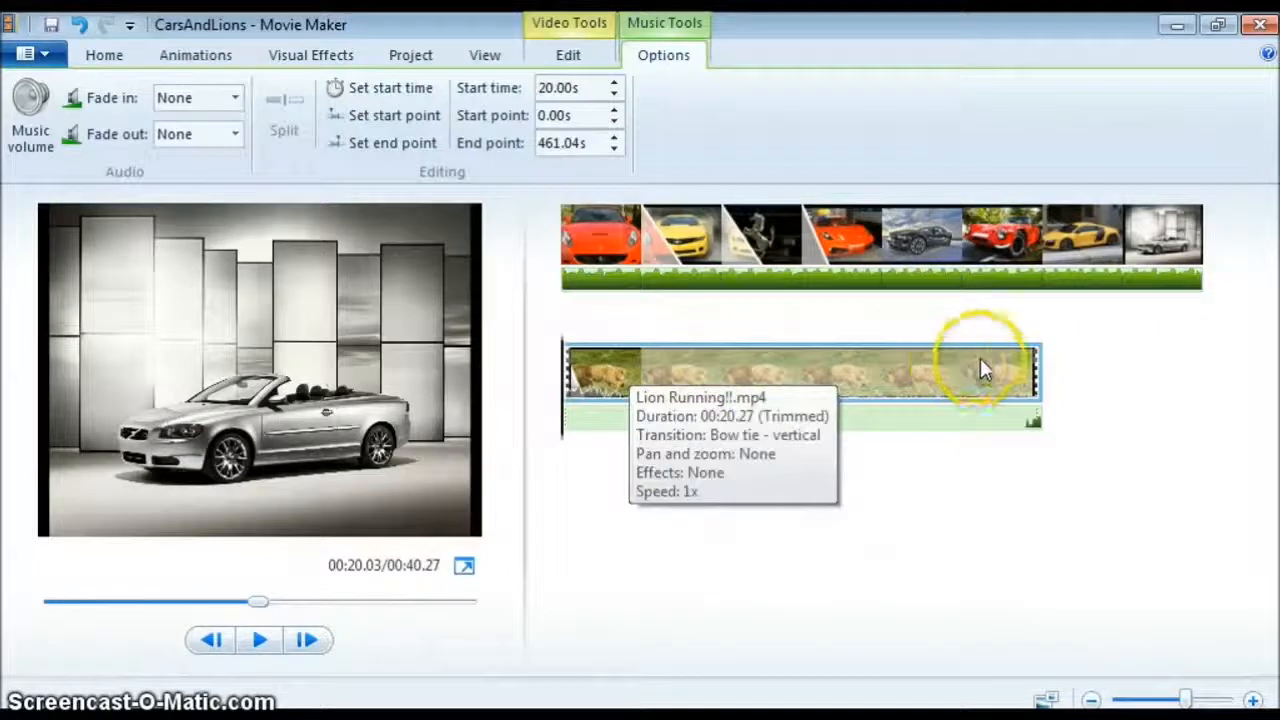
# Step: Play the change from the silver Volvo picture to the lion video and compare the music under both parts
pyautogui.click(868, 280)
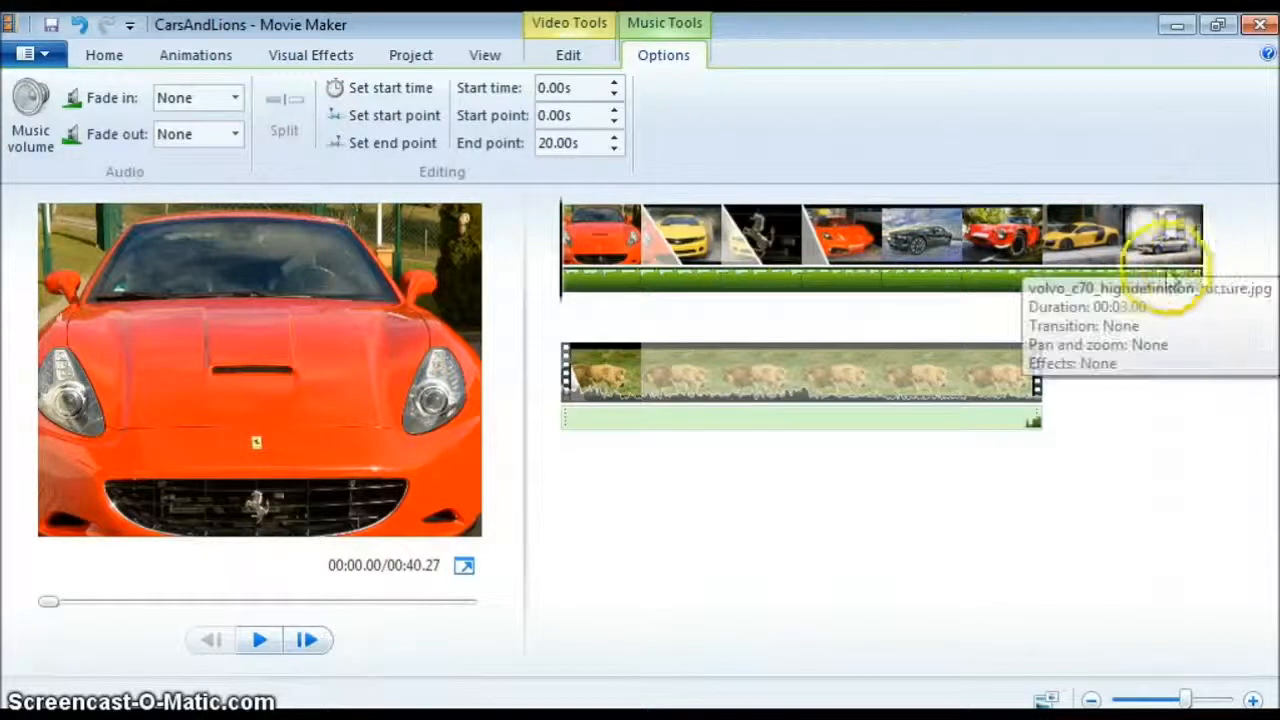
pyautogui.click(1126, 240)
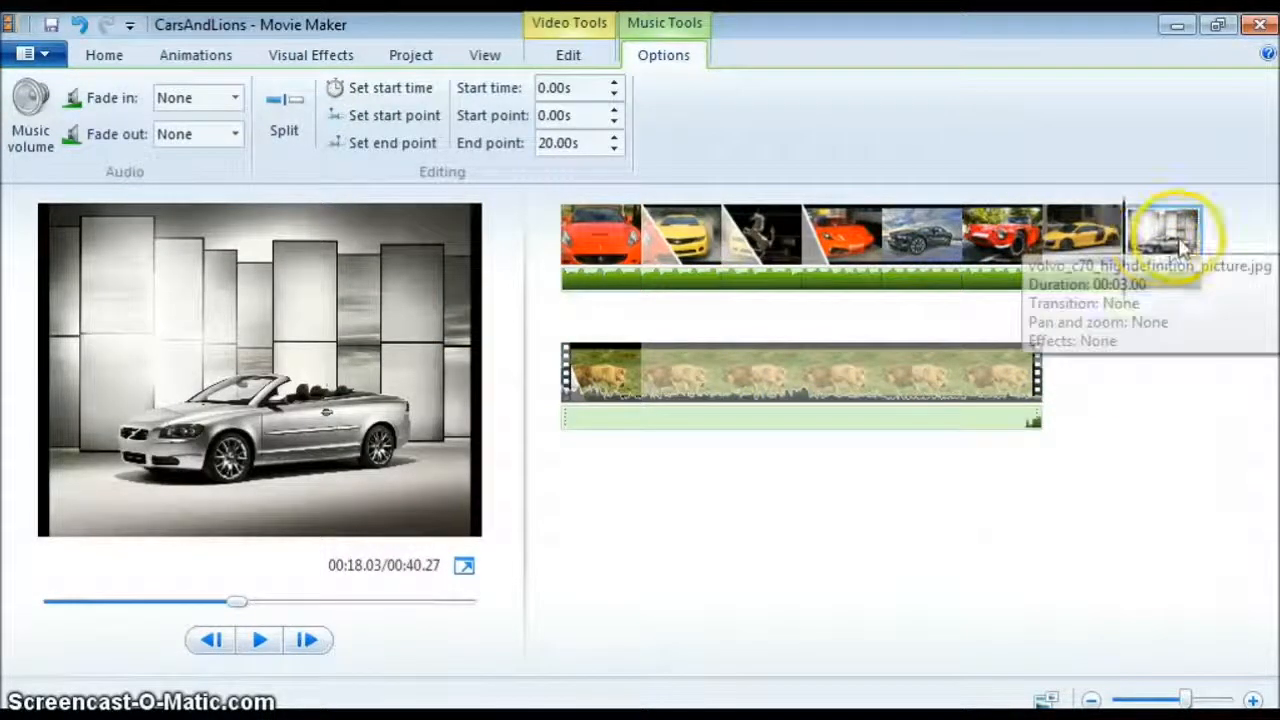
pyautogui.click(1143, 279)
pyautogui.click(1172, 238)
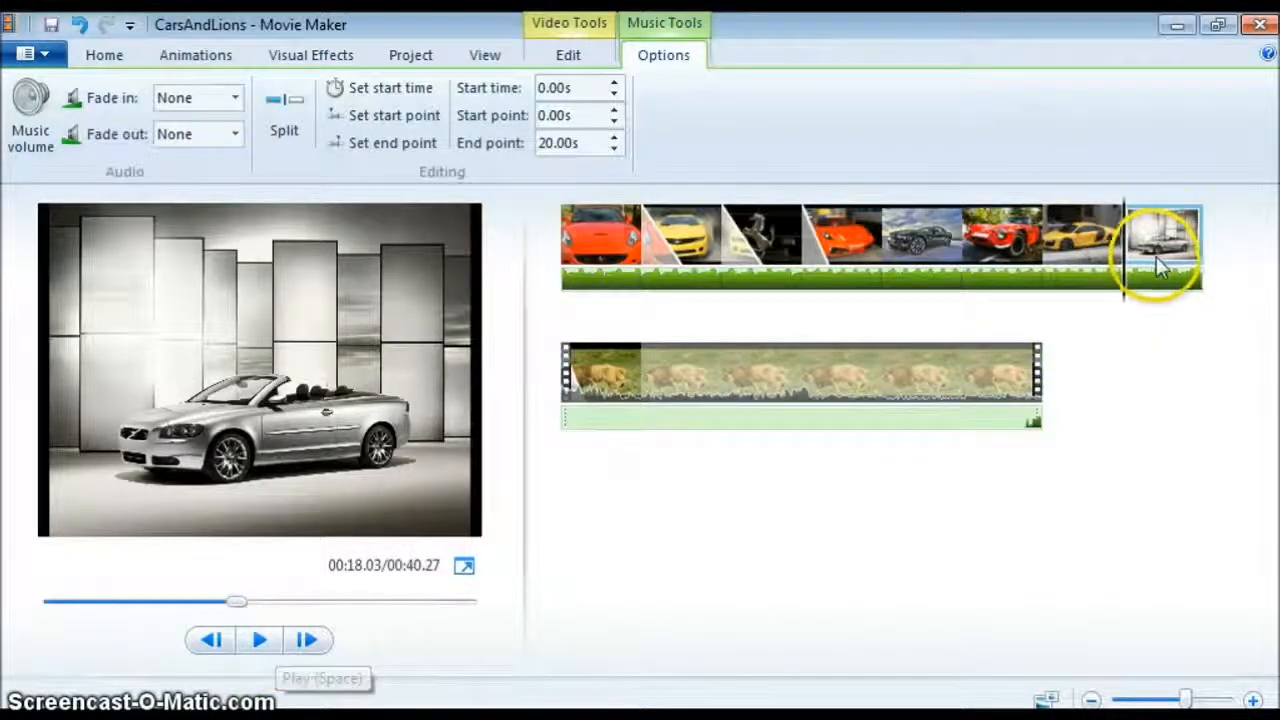
pyautogui.click(623, 424)
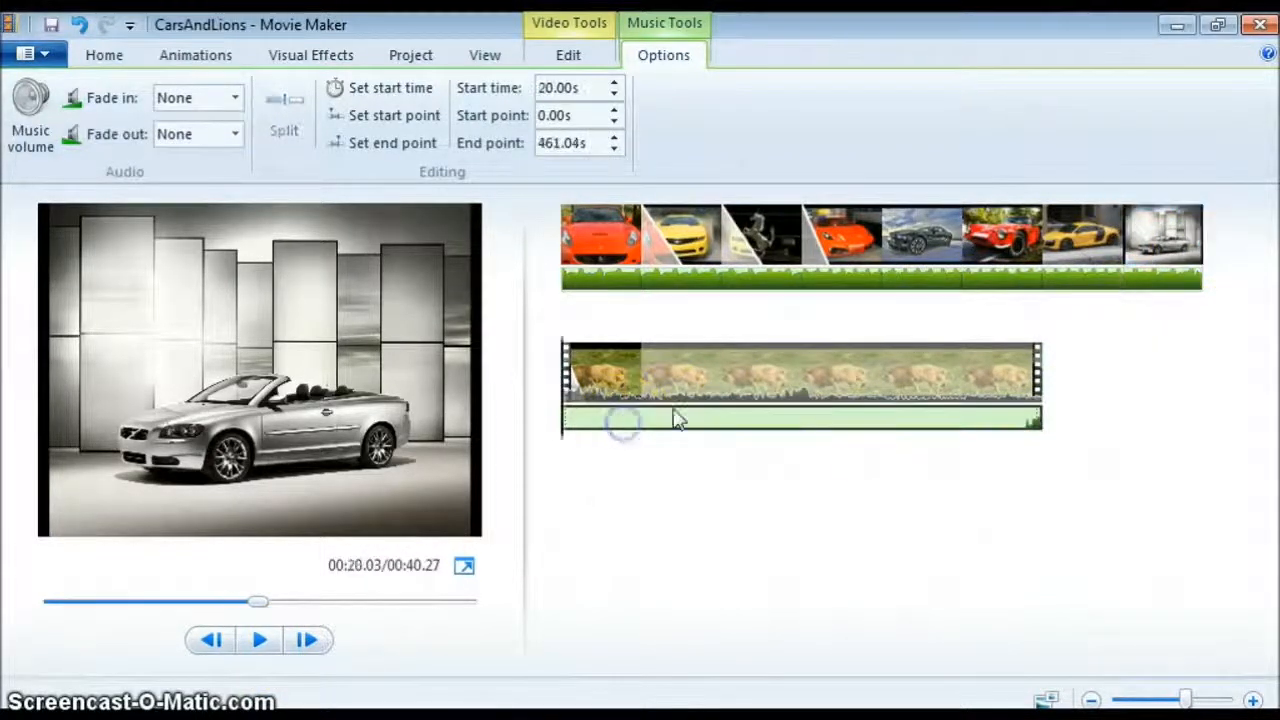
pyautogui.click(1181, 215)
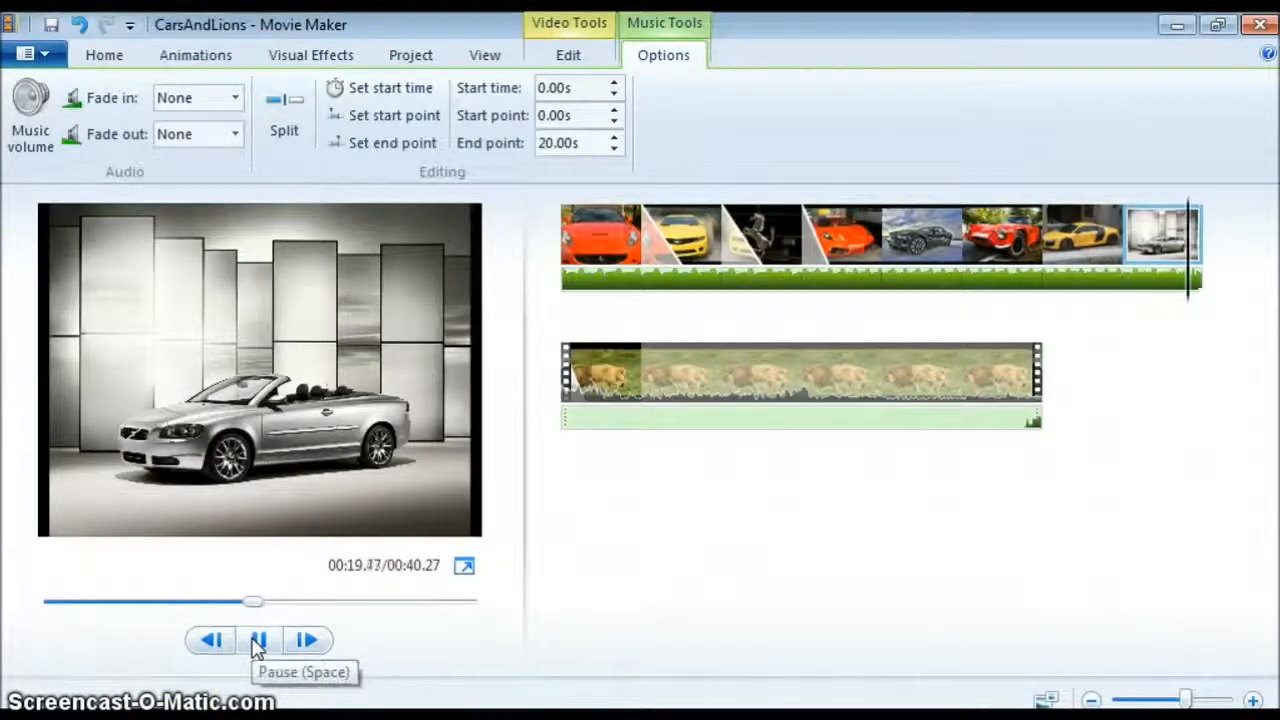
pyautogui.click(258, 641)
pyautogui.click(953, 412)
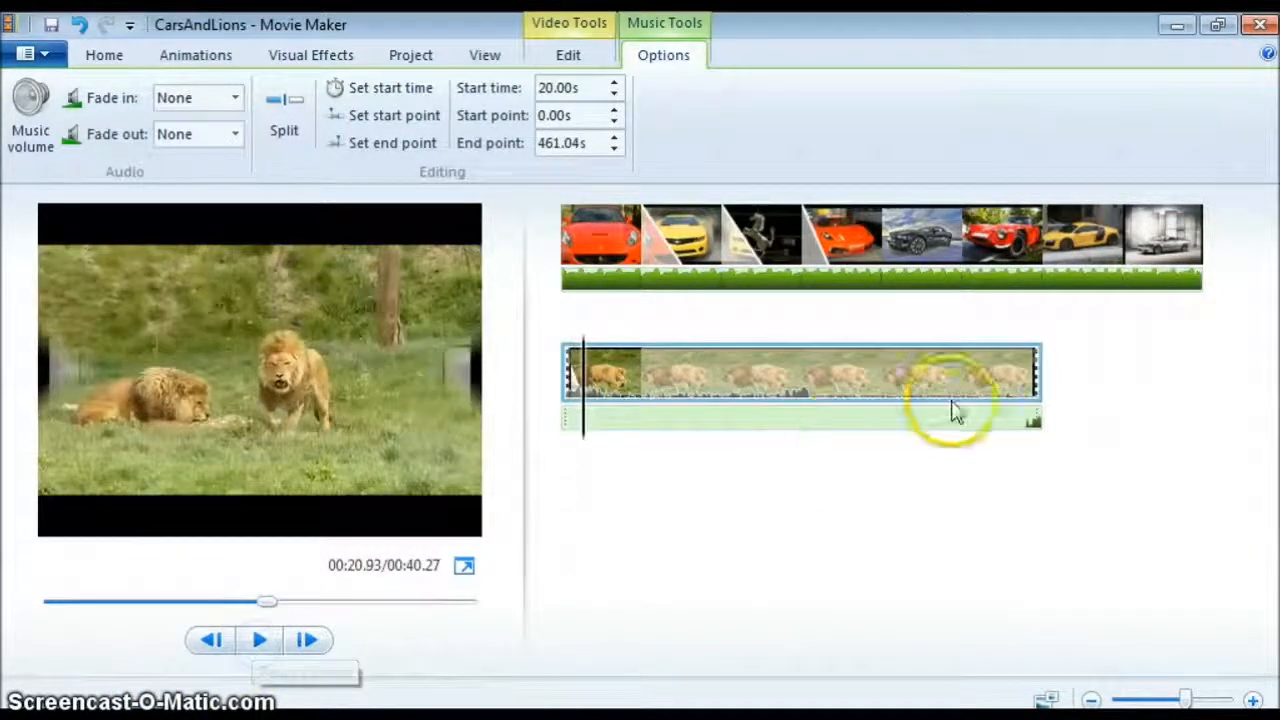
pyautogui.click(1185, 240)
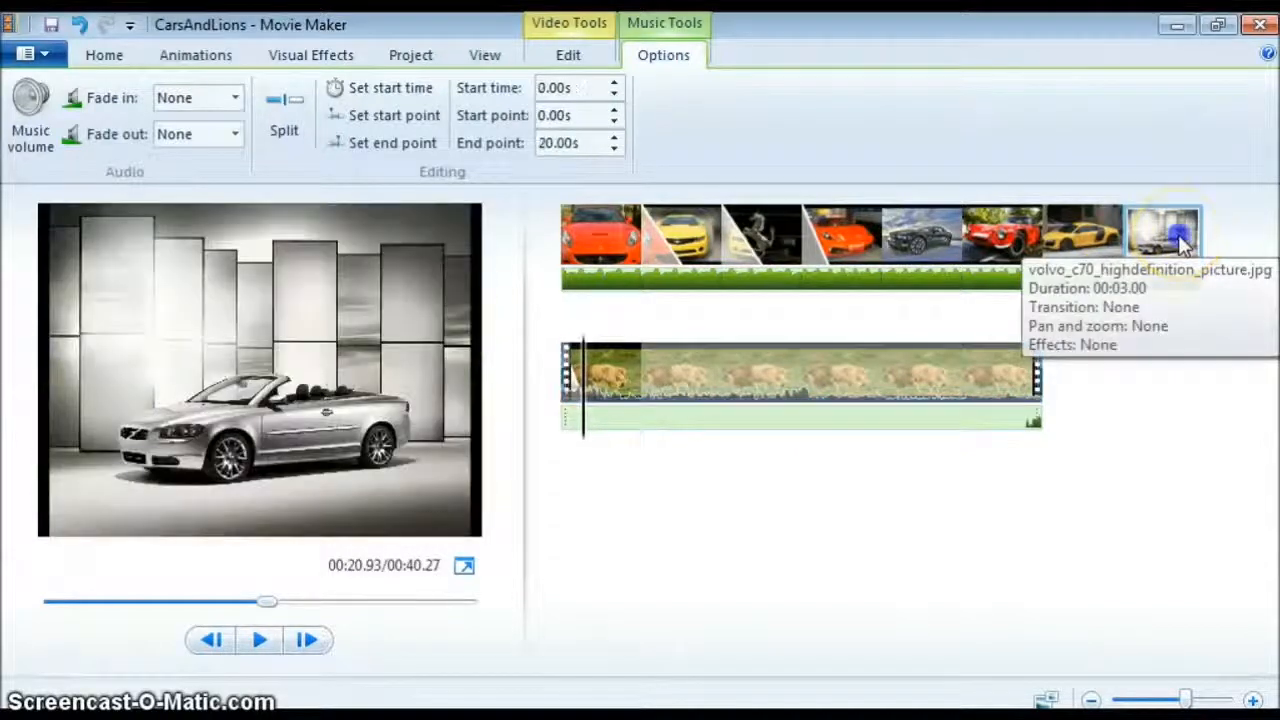
pyautogui.click(631, 390)
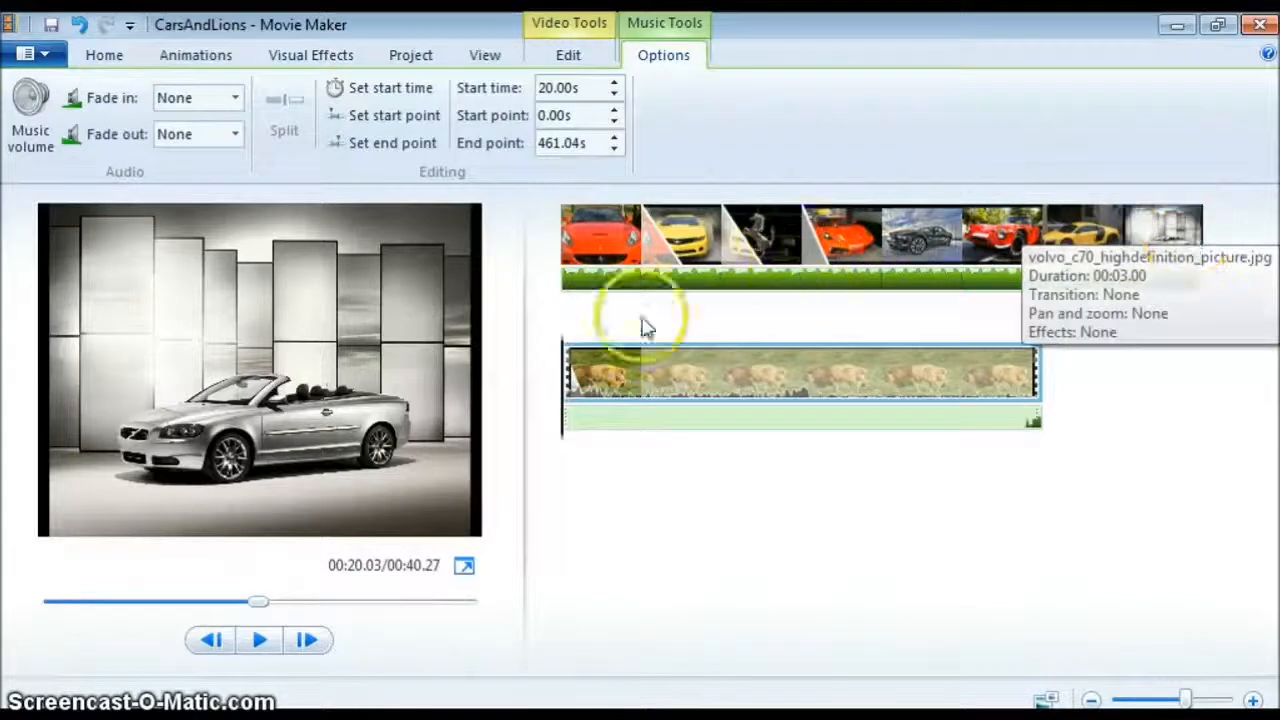
# Step: Set the fade out of the strobe.wav music under the car pictures to Medium
pyautogui.click(1160, 230)
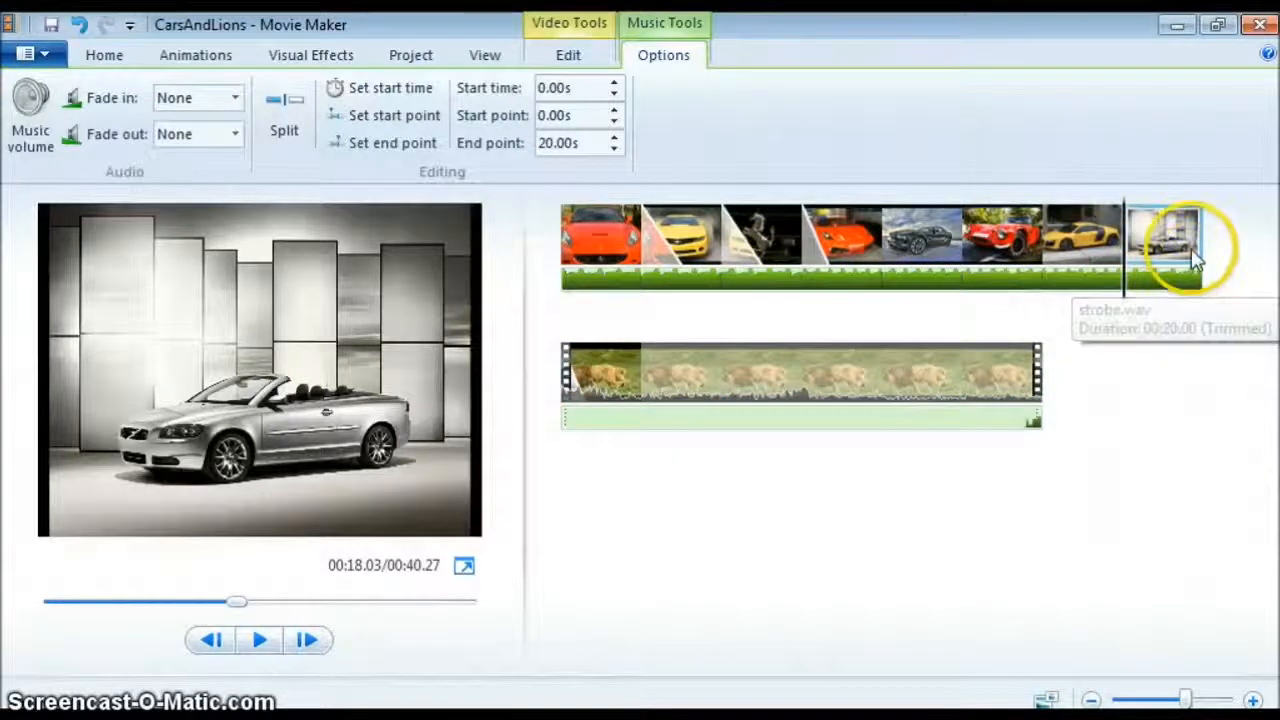
pyautogui.click(1155, 280)
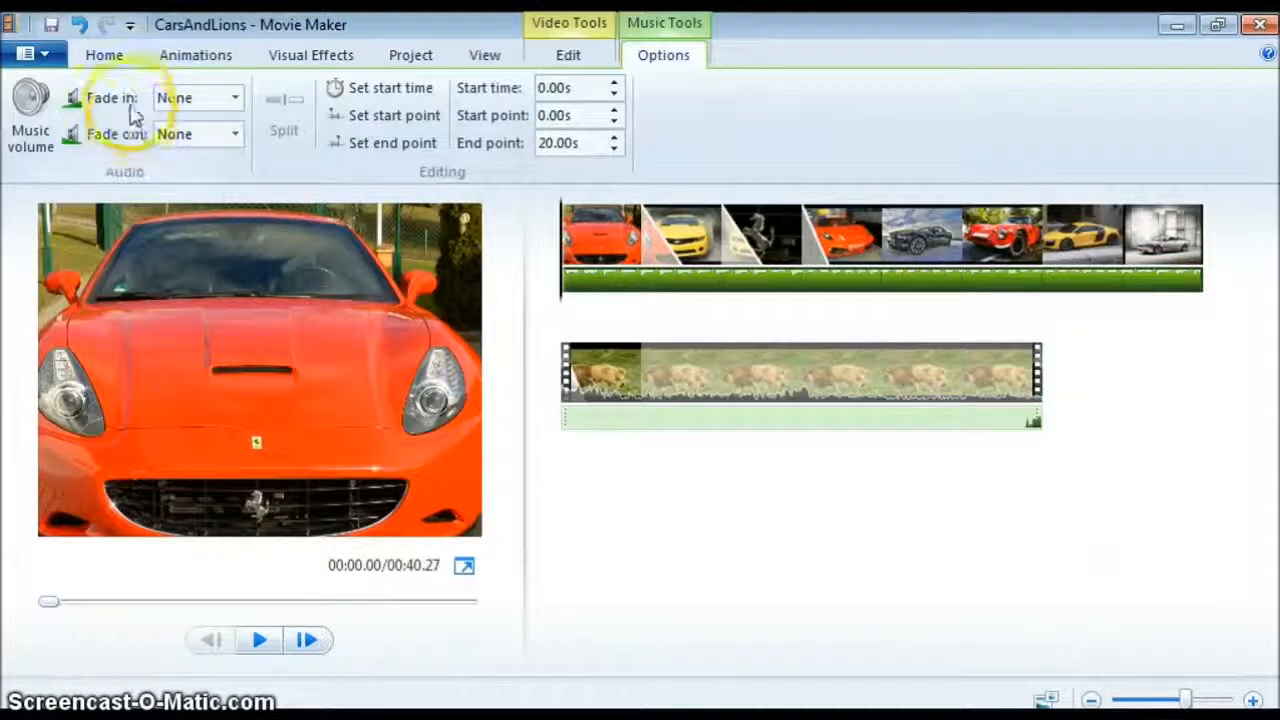
pyautogui.click(233, 137)
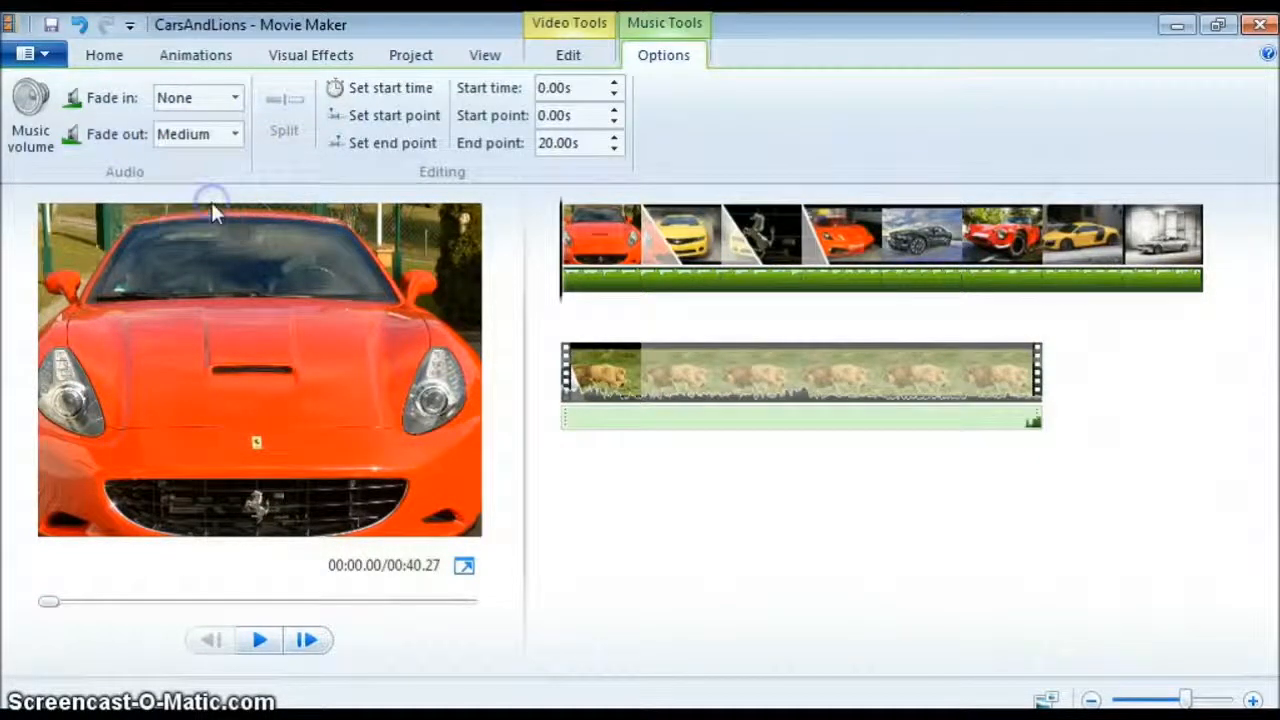
# Step: Set the fade in of the music under the lion video to Medium
pyautogui.click(630, 412)
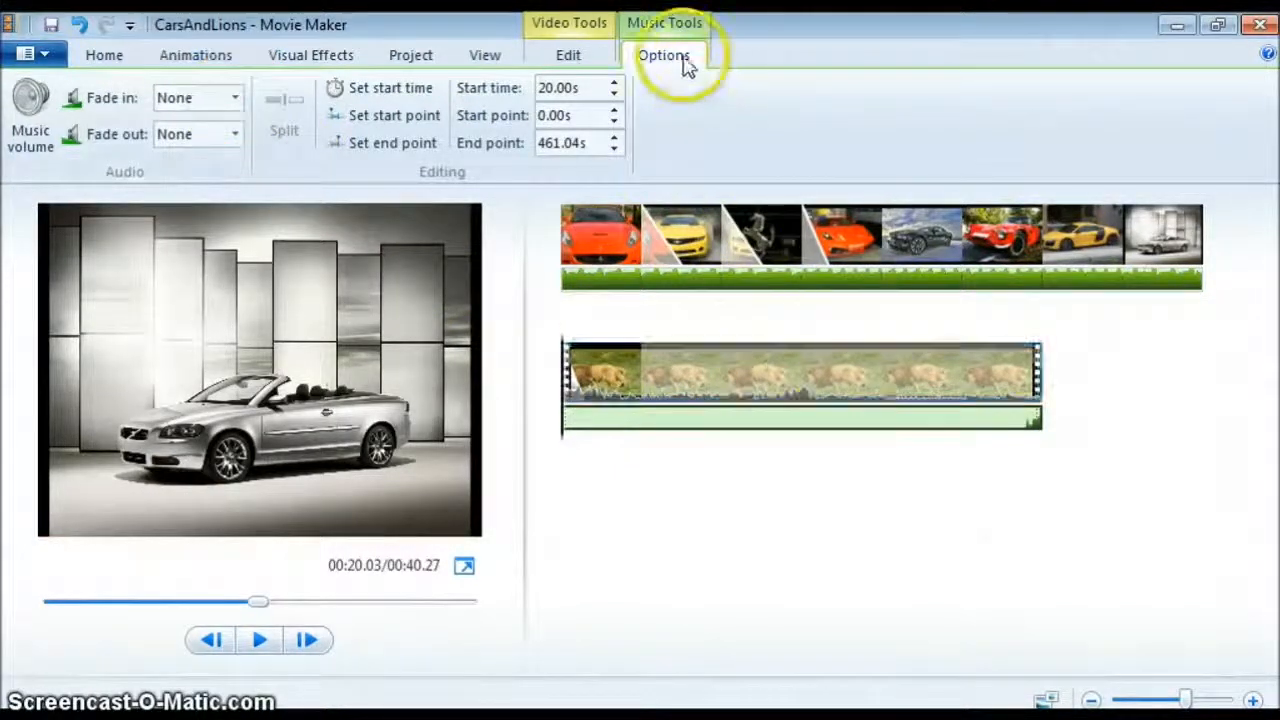
pyautogui.click(236, 98)
pyautogui.click(190, 168)
# Step: Play the change from the silver Volvo picture to the lion video and the opening of the car music to check the fades
pyautogui.click(1145, 213)
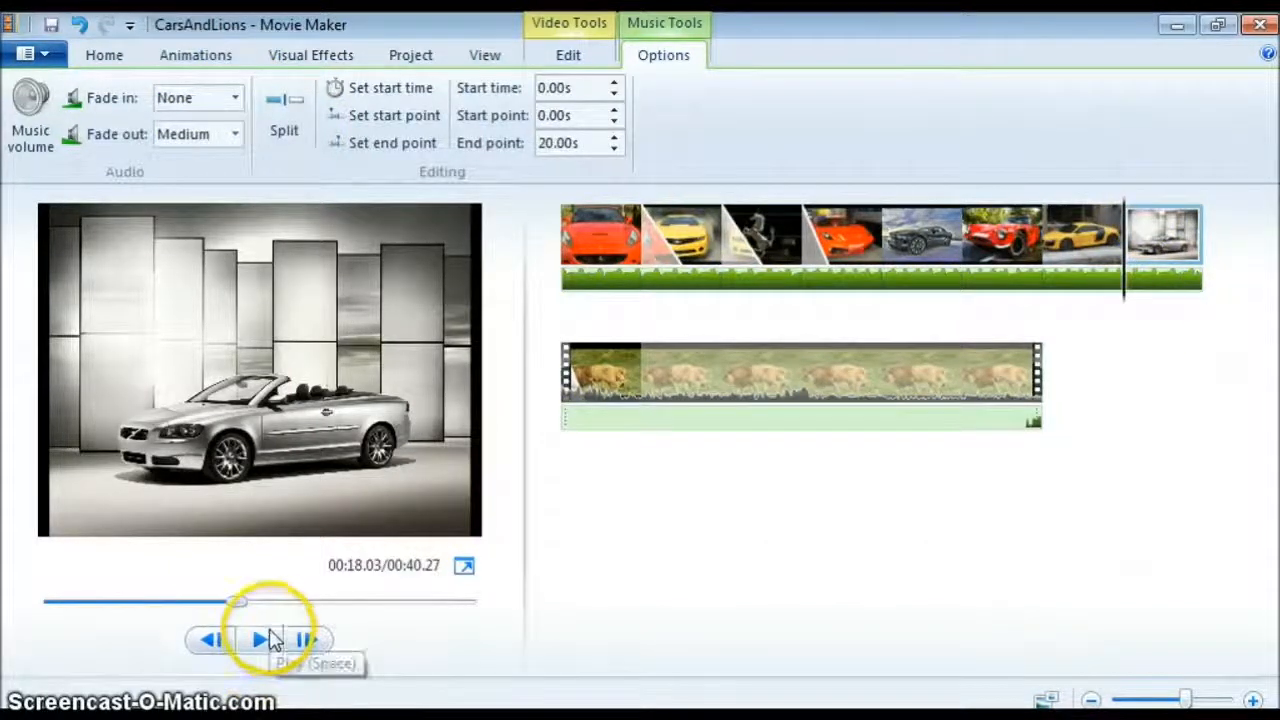
pyautogui.click(269, 640)
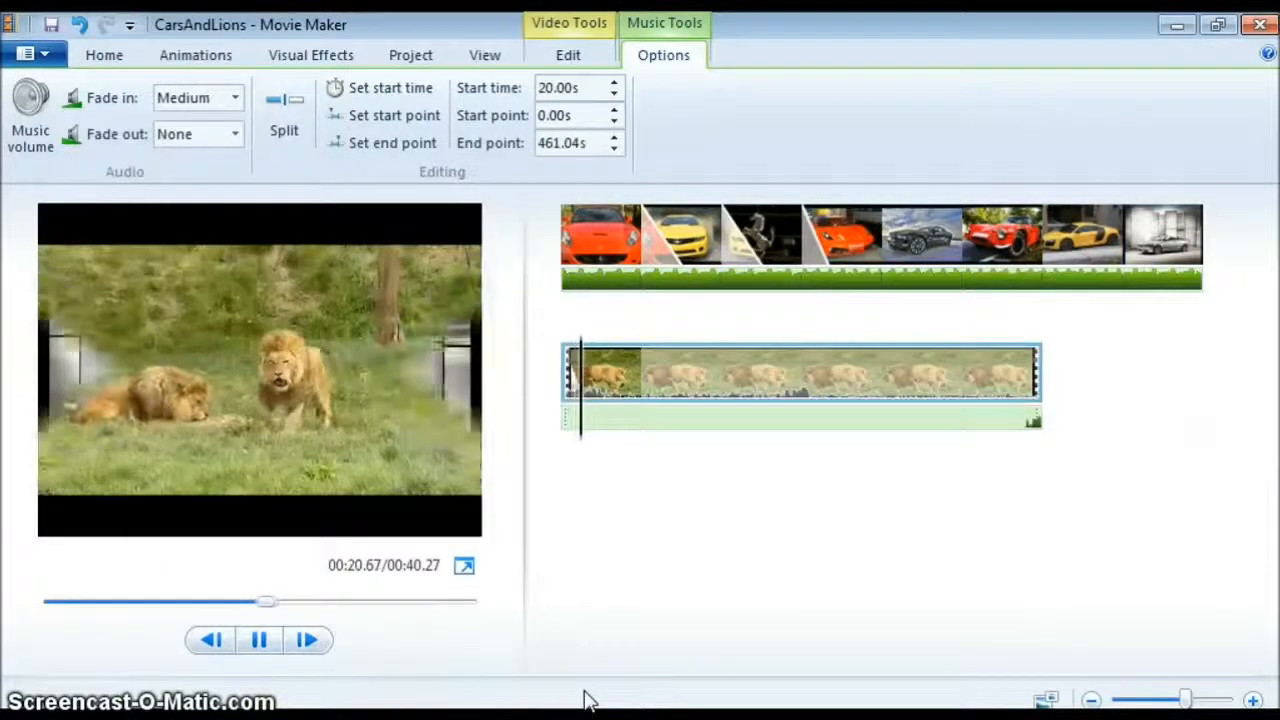
pyautogui.click(260, 641)
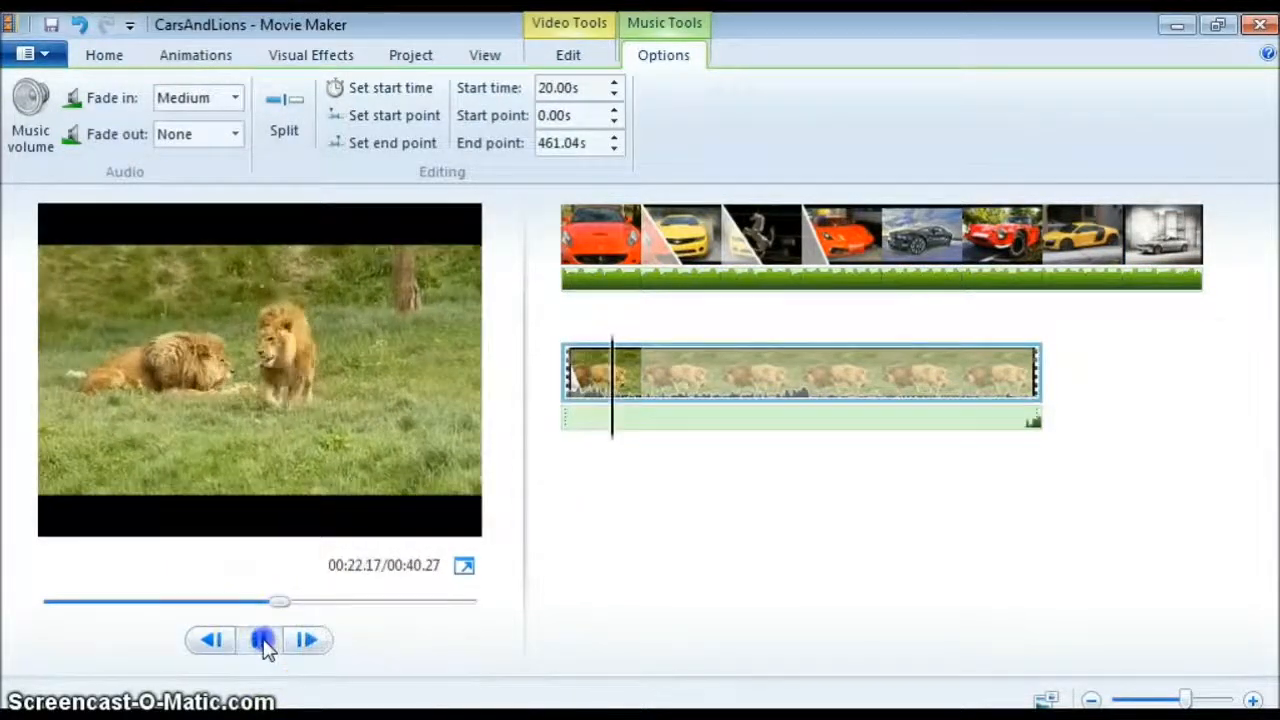
pyautogui.click(1103, 286)
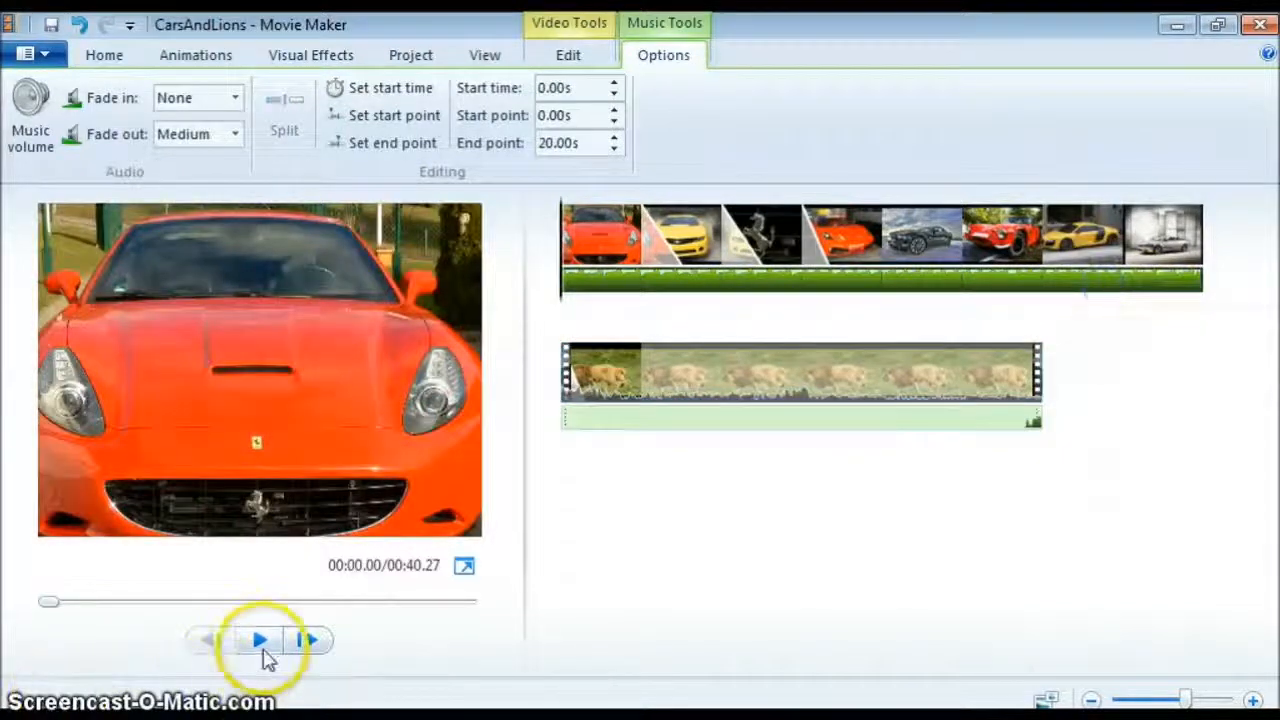
pyautogui.click(258, 641)
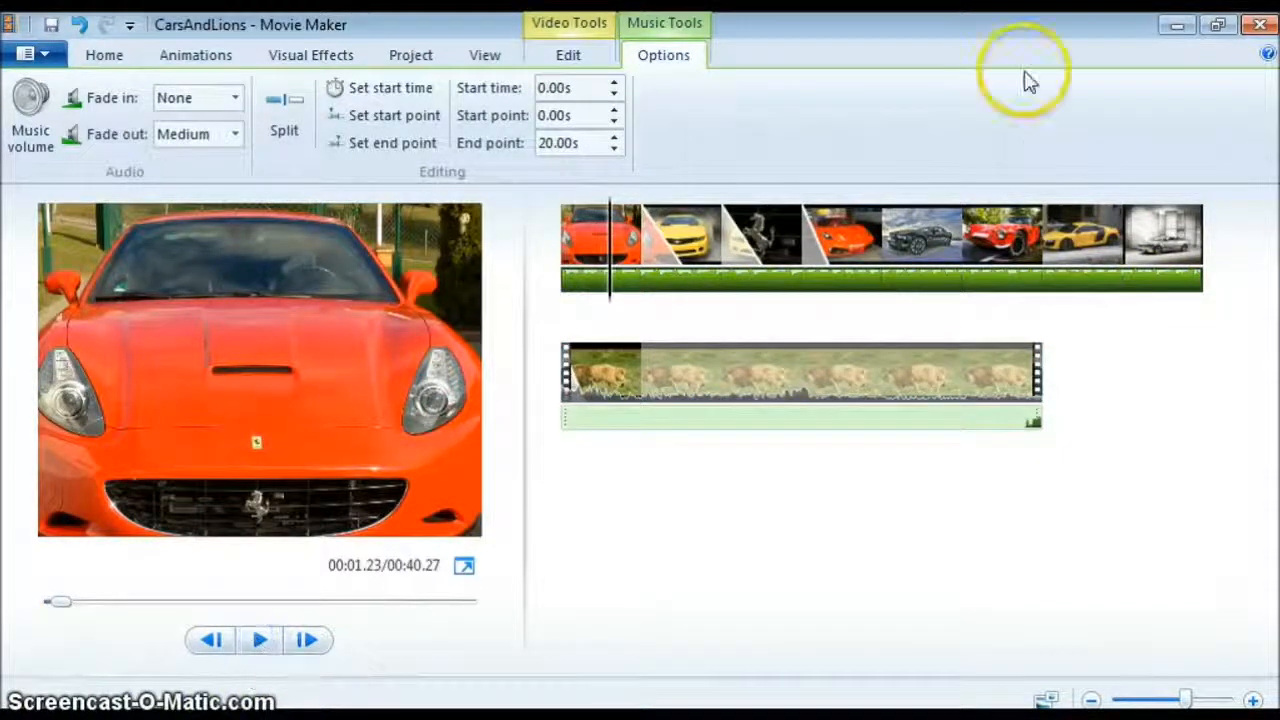
# Step: Check the finished project by going through the car pictures and the lion video in the storyboard
pyautogui.click(577, 248)
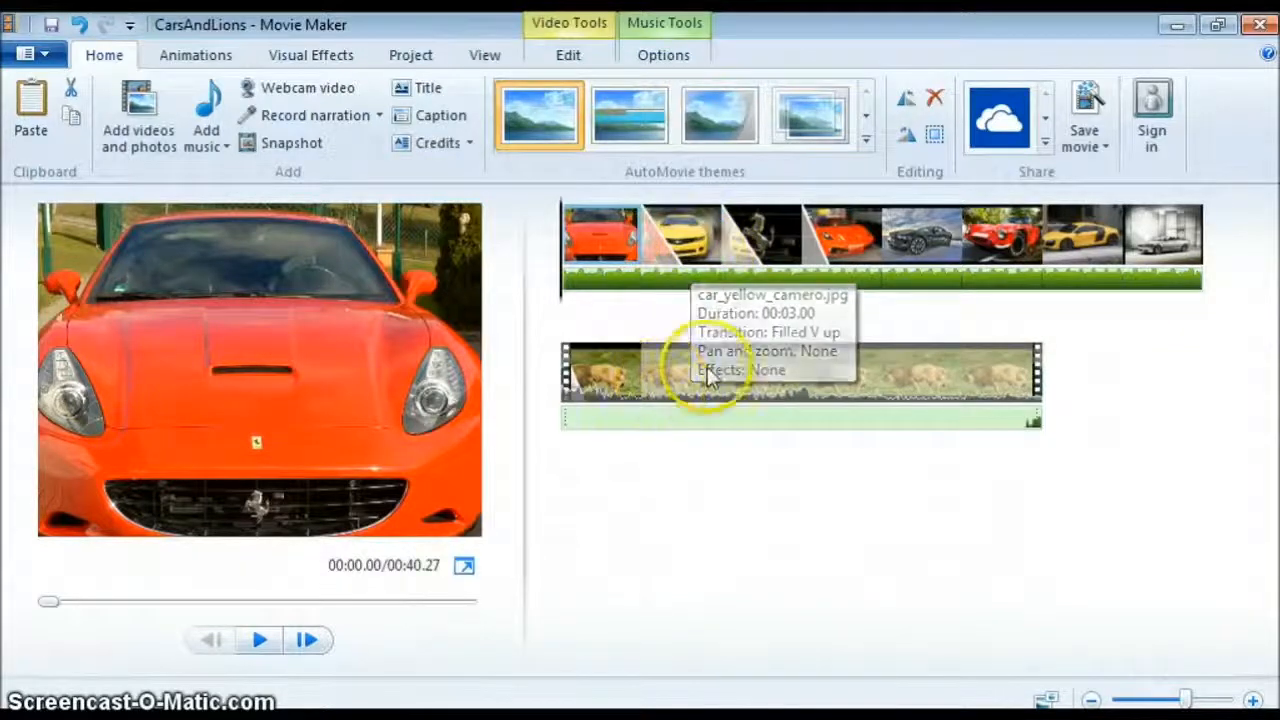
pyautogui.click(642, 375)
pyautogui.click(1152, 238)
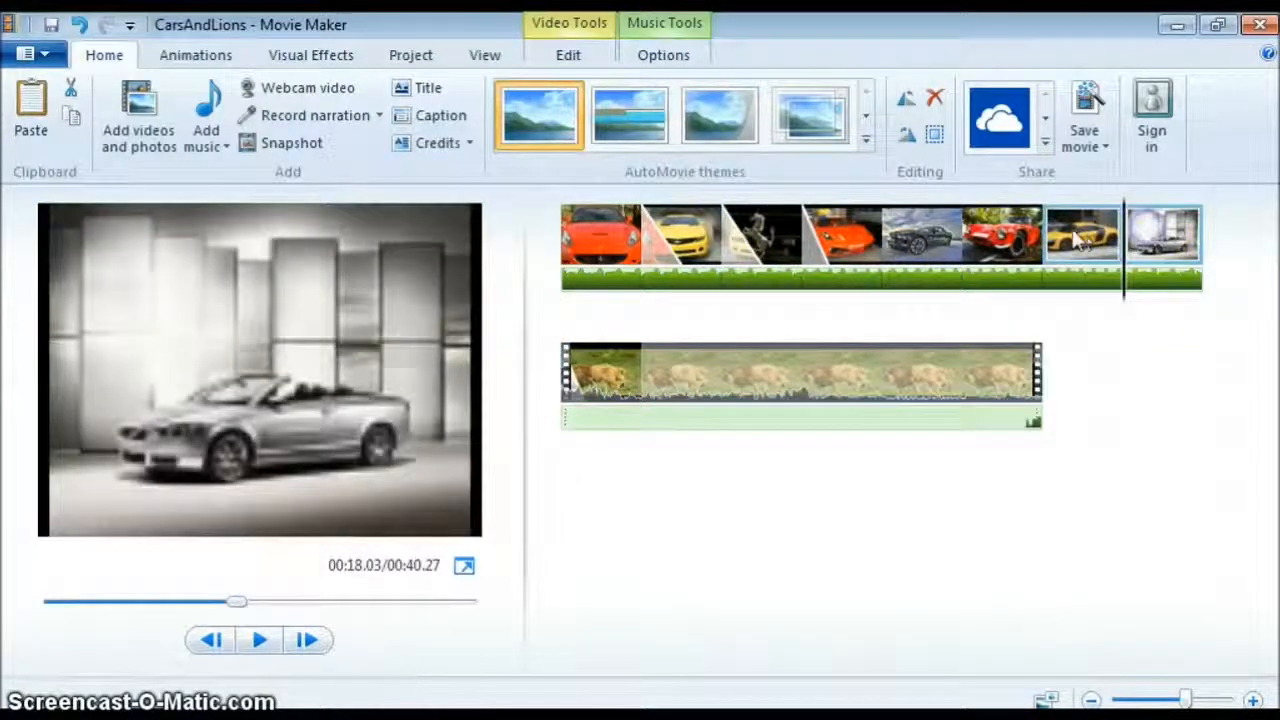
pyautogui.click(1078, 236)
pyautogui.click(928, 232)
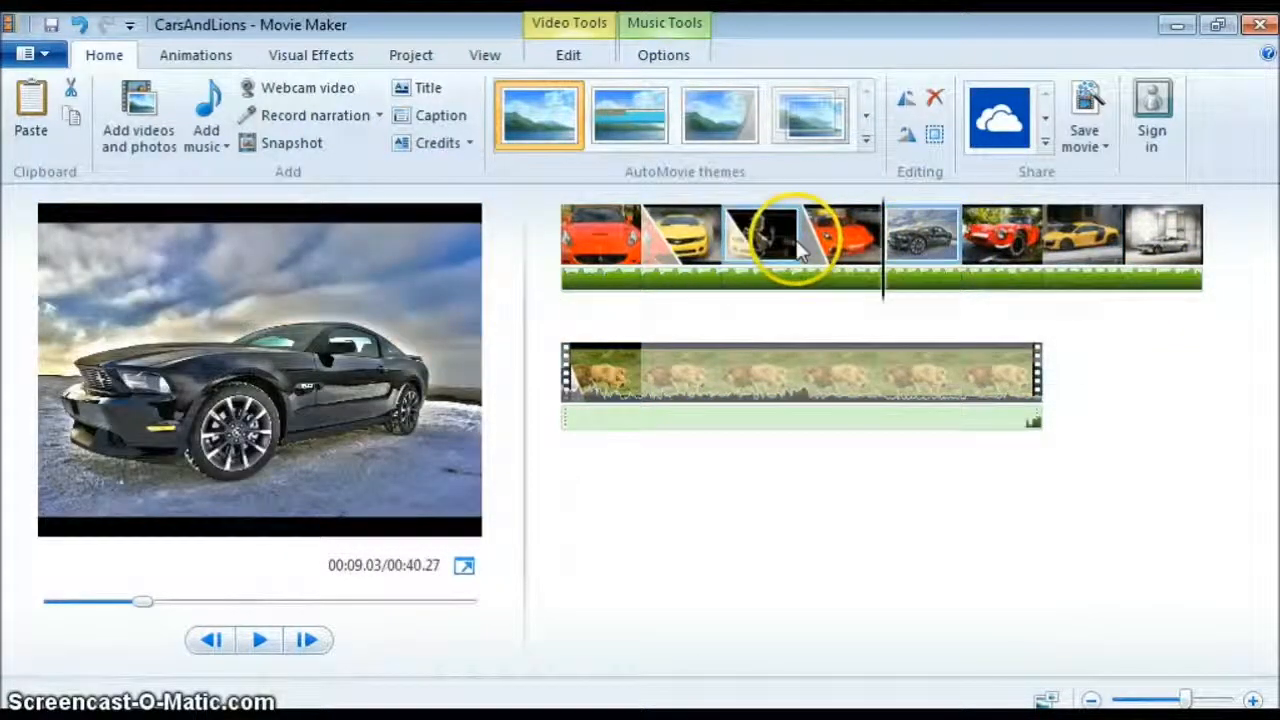
pyautogui.click(800, 250)
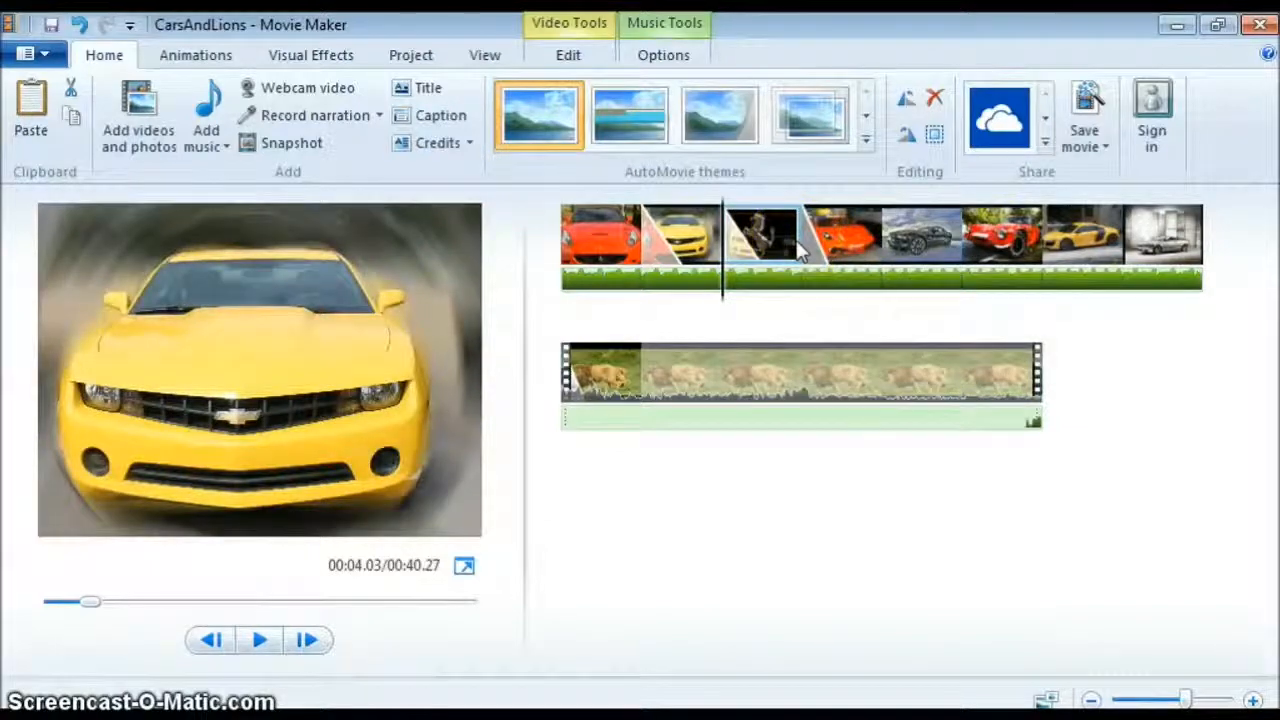
pyautogui.click(925, 236)
pyautogui.click(1000, 236)
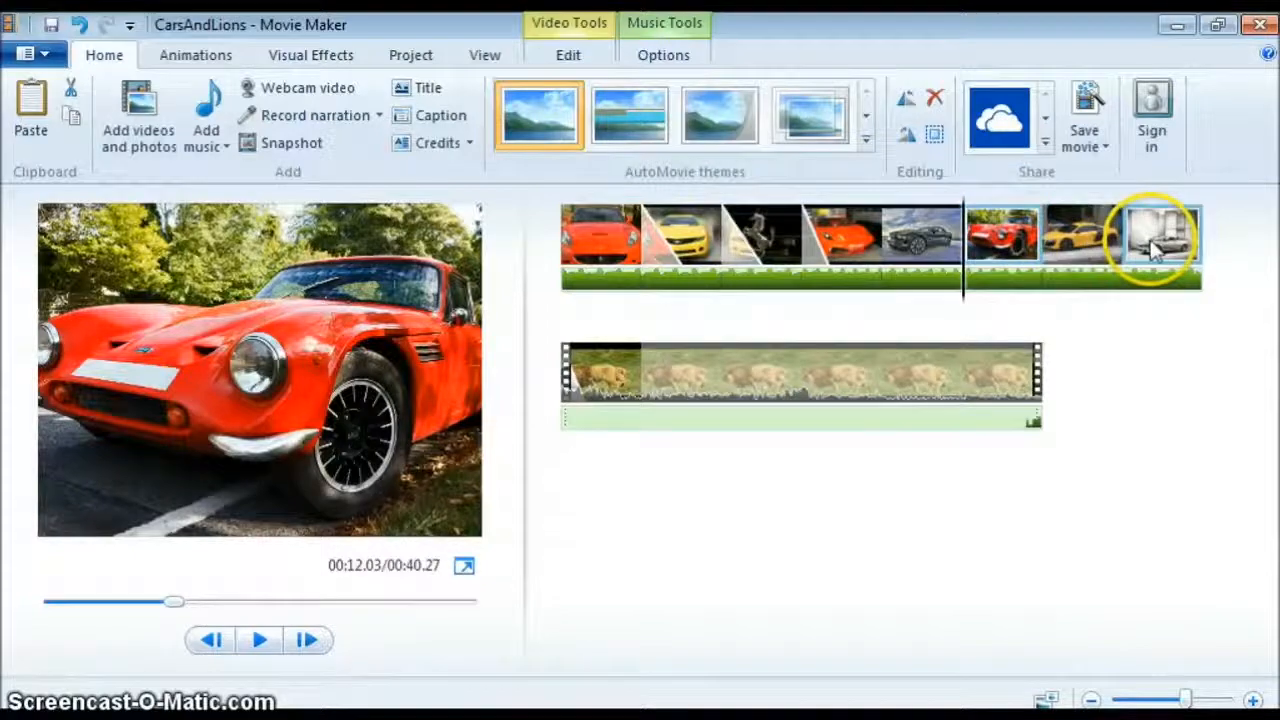
pyautogui.click(703, 230)
pyautogui.click(750, 232)
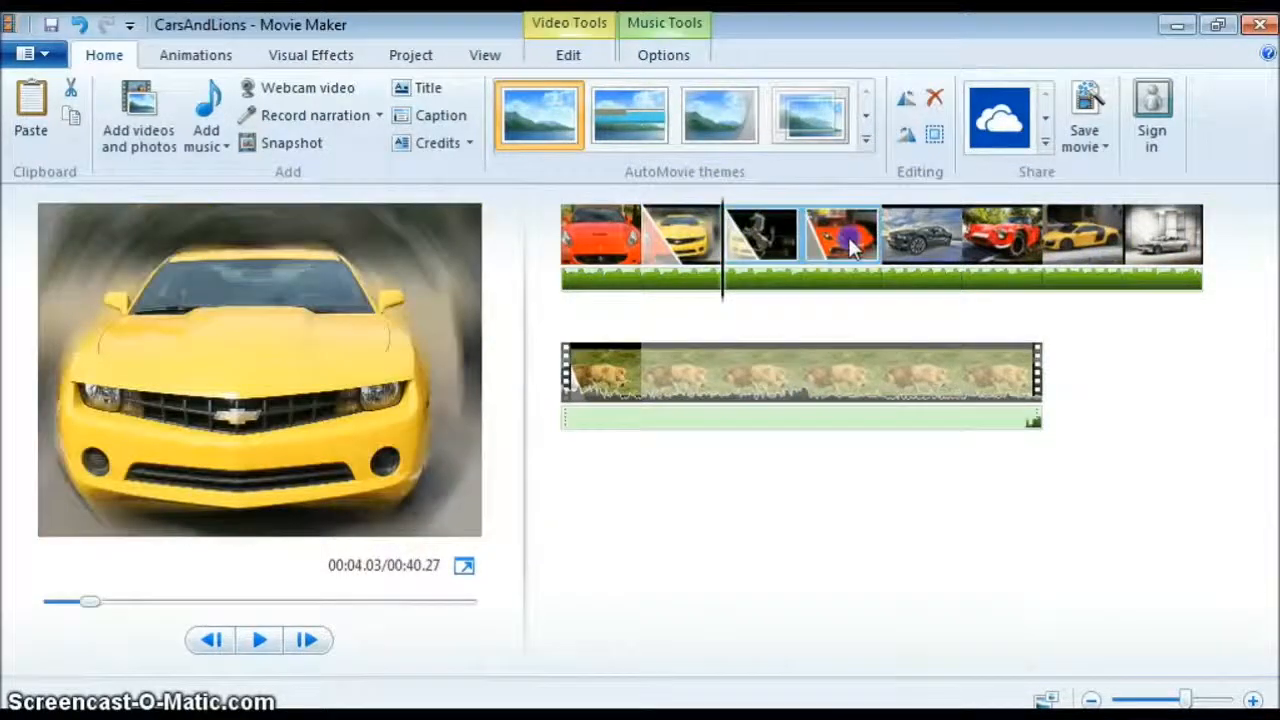
pyautogui.click(830, 235)
pyautogui.click(811, 378)
pyautogui.click(602, 248)
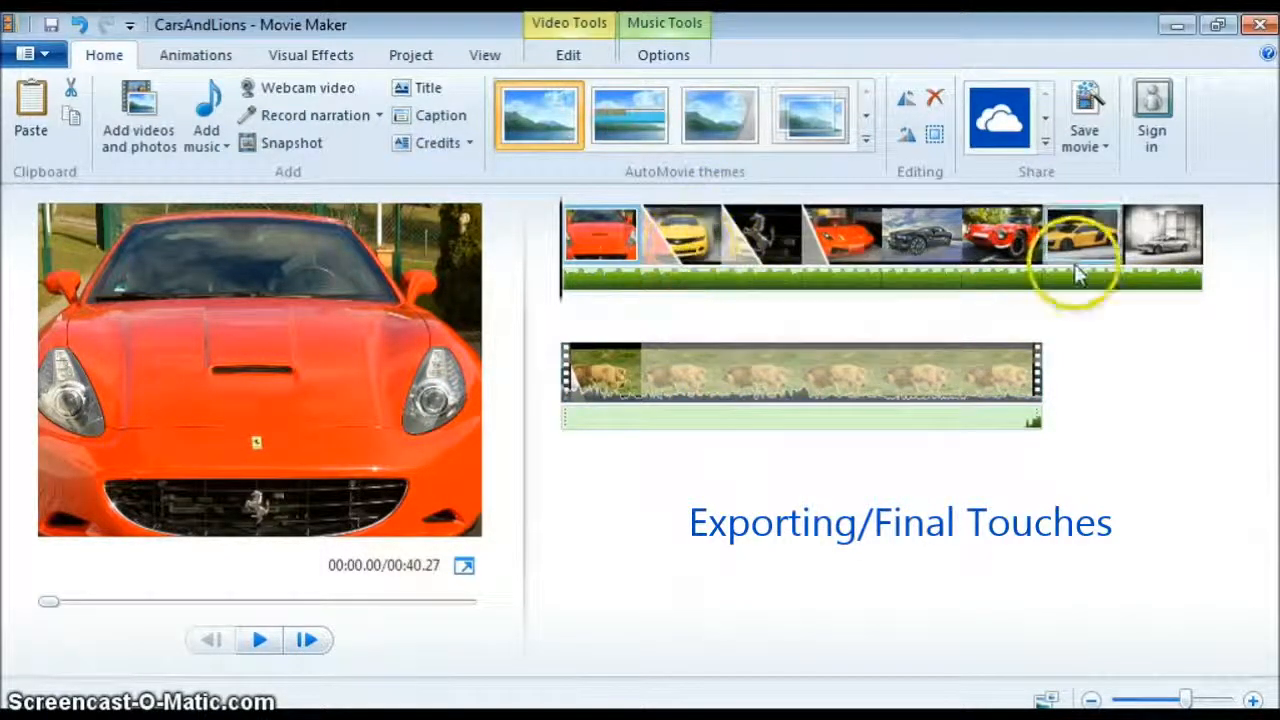
pyautogui.click(822, 386)
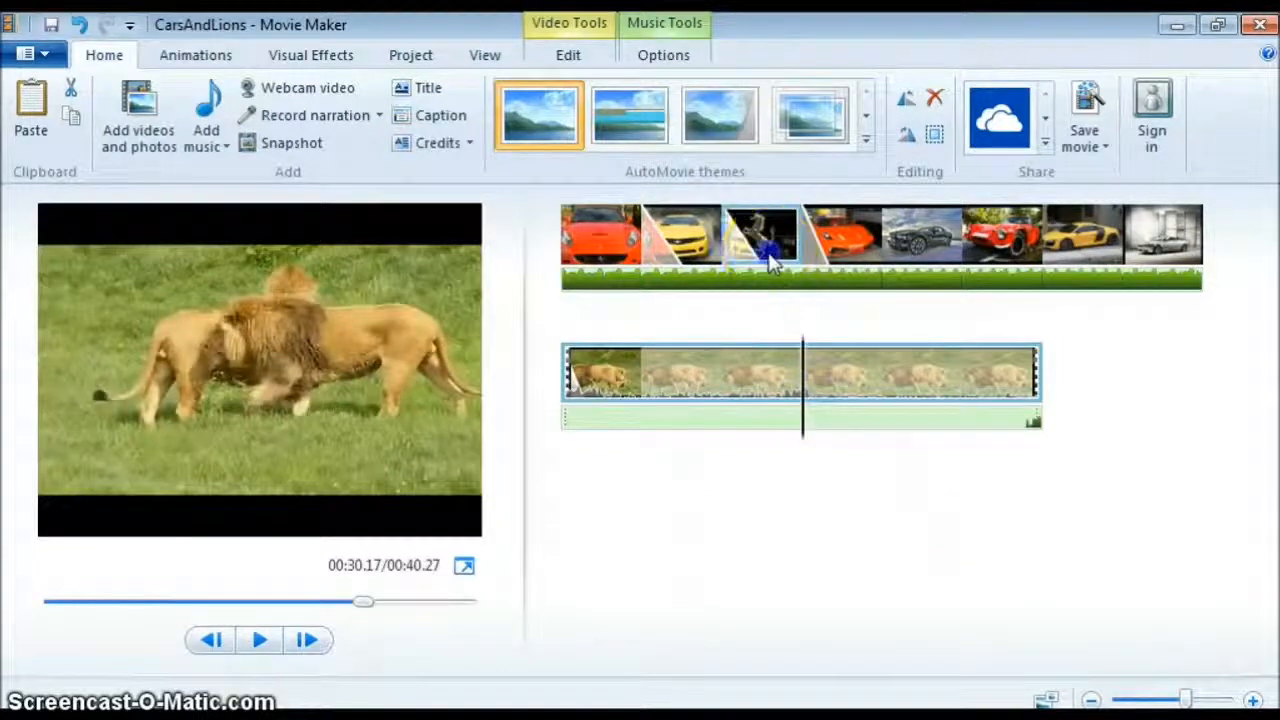
pyautogui.click(802, 240)
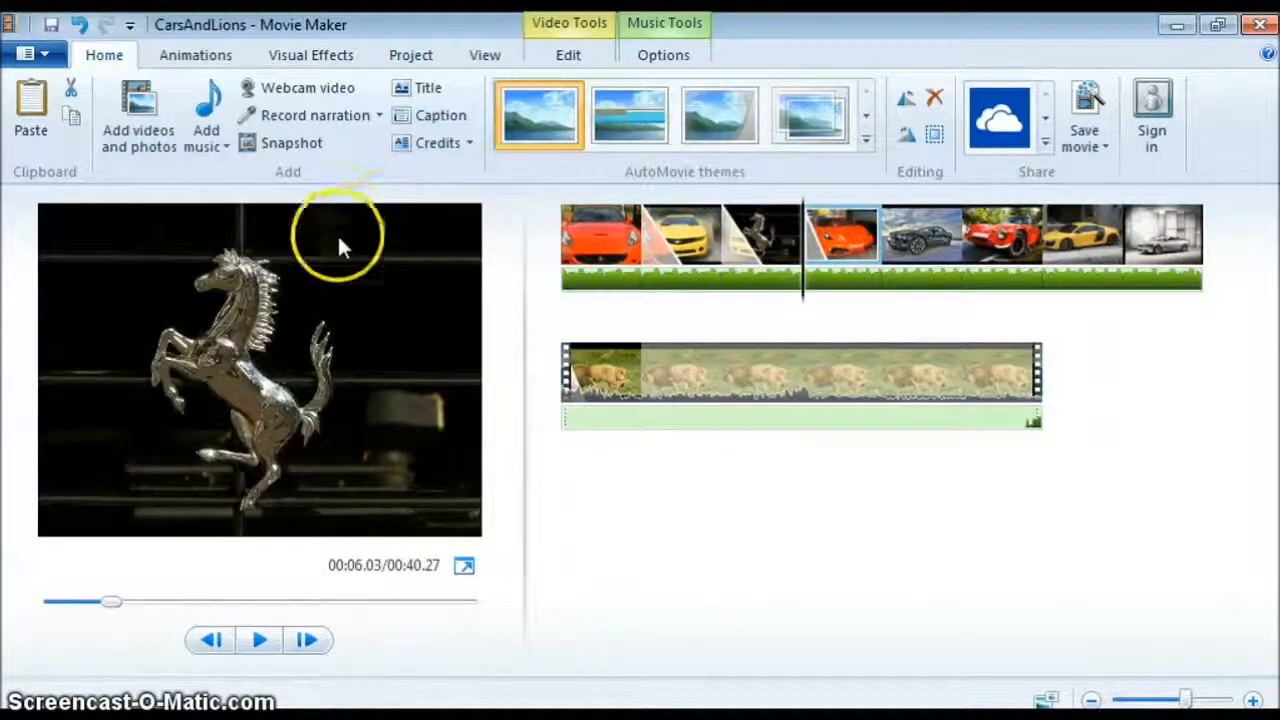
pyautogui.click(683, 230)
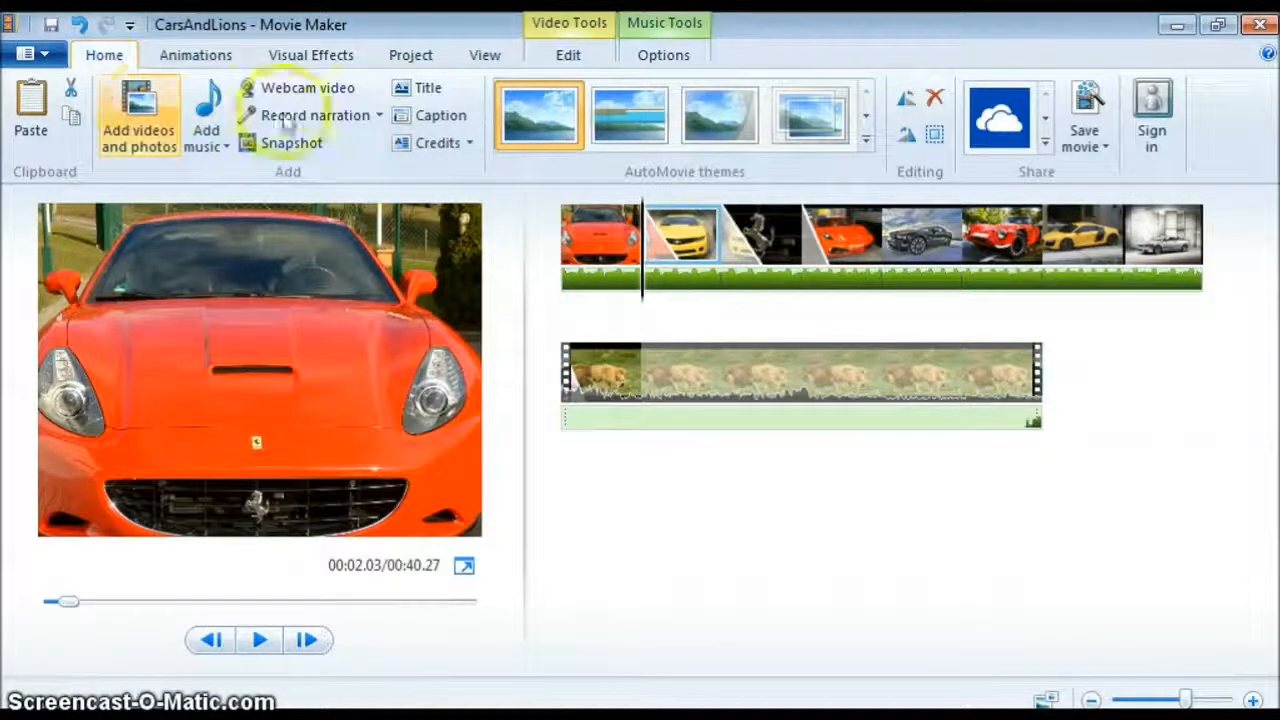
# Step: Examine the available settings for saving the movie, including the recommended, recent, common, and phone and device settings
pyautogui.click(1100, 147)
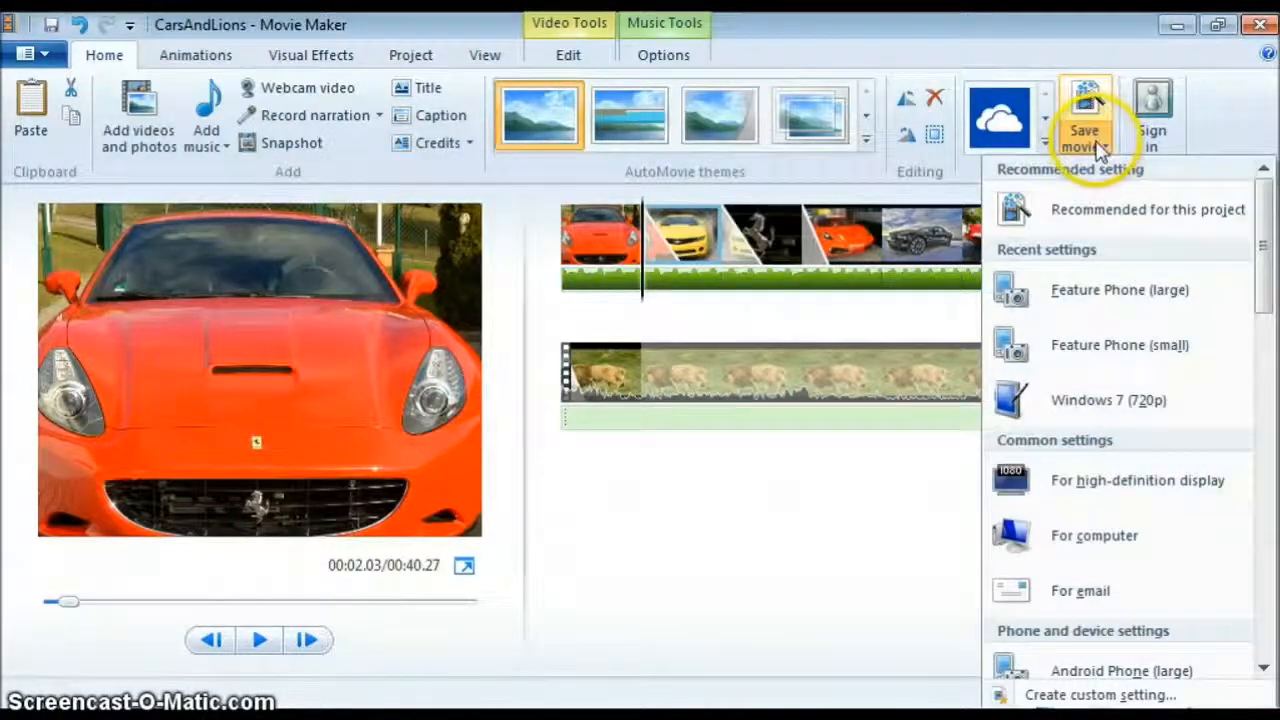
pyautogui.moveTo(1264, 223); pyautogui.dragTo(1268, 186)
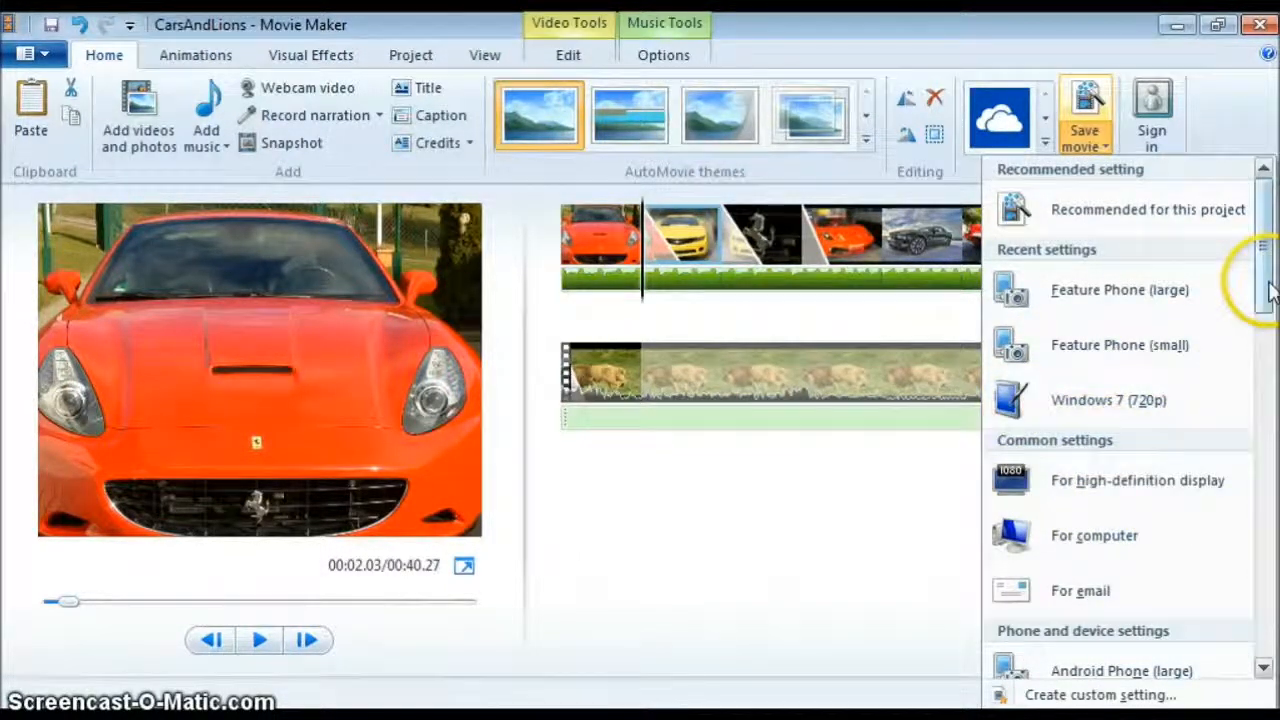
pyautogui.moveTo(1270, 290); pyautogui.dragTo(1259, 340)
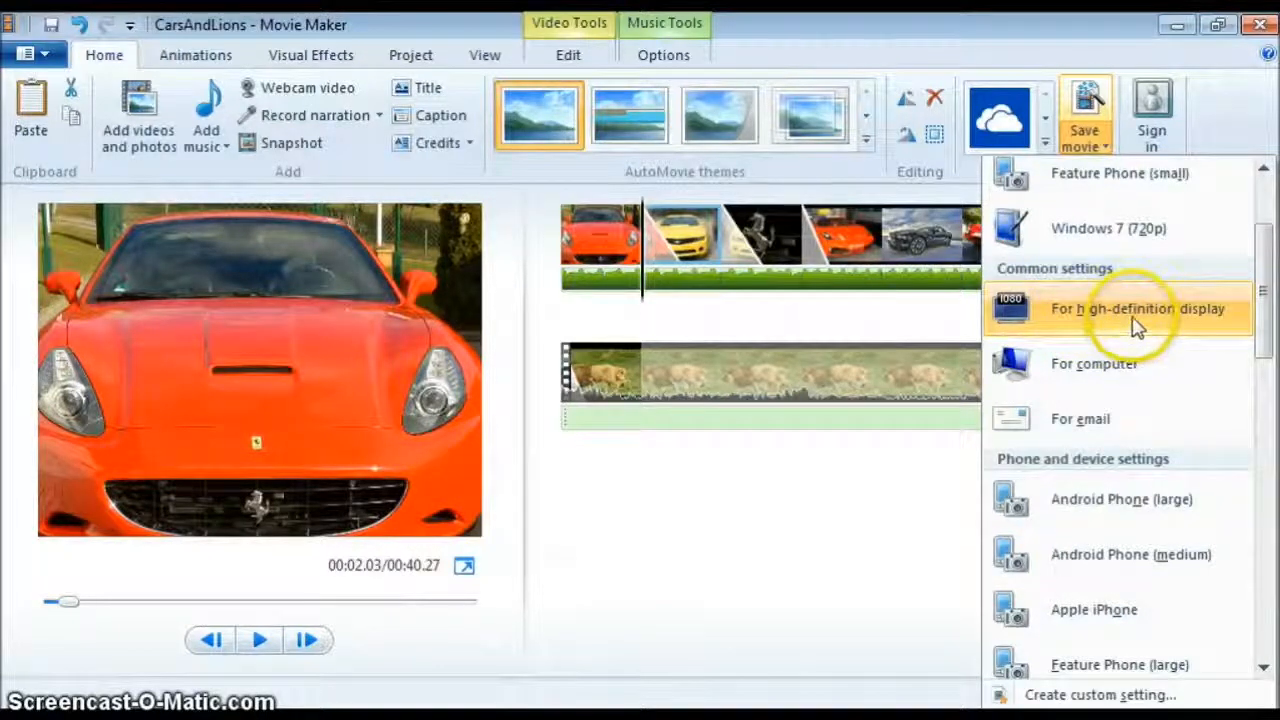
pyautogui.moveTo(1265, 291); pyautogui.dragTo(1266, 233)
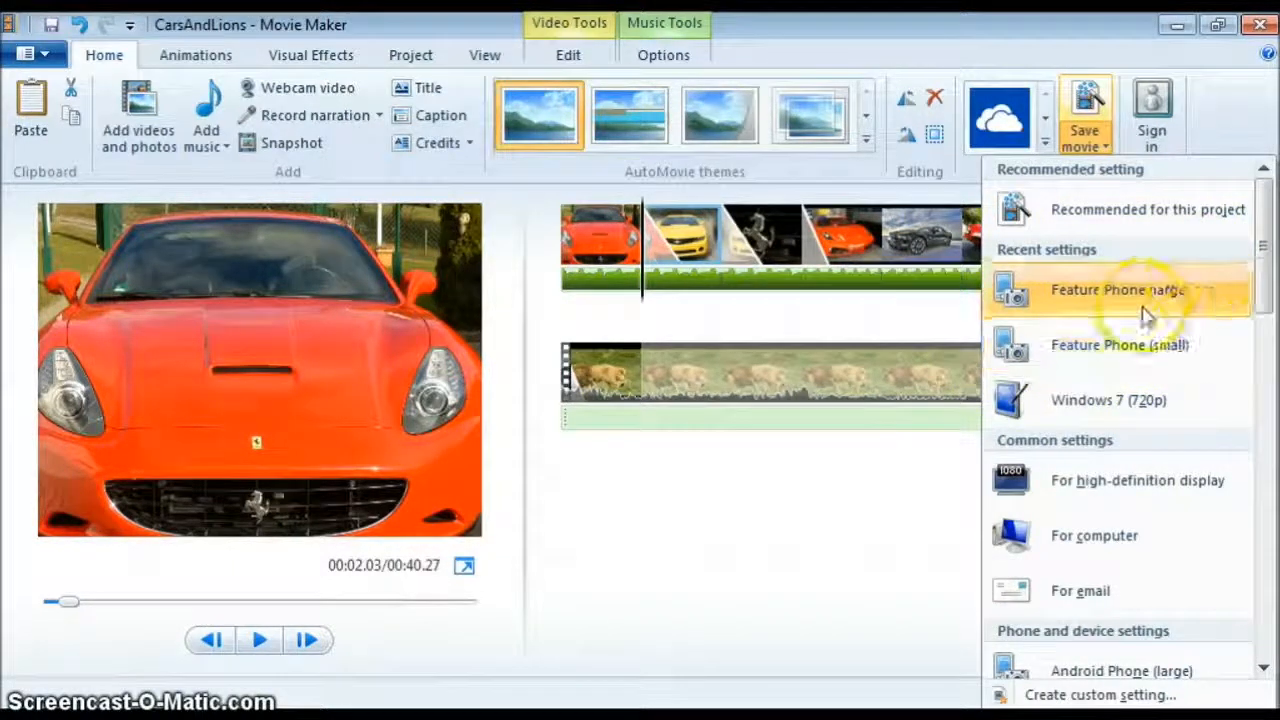
pyautogui.moveTo(1147, 305)
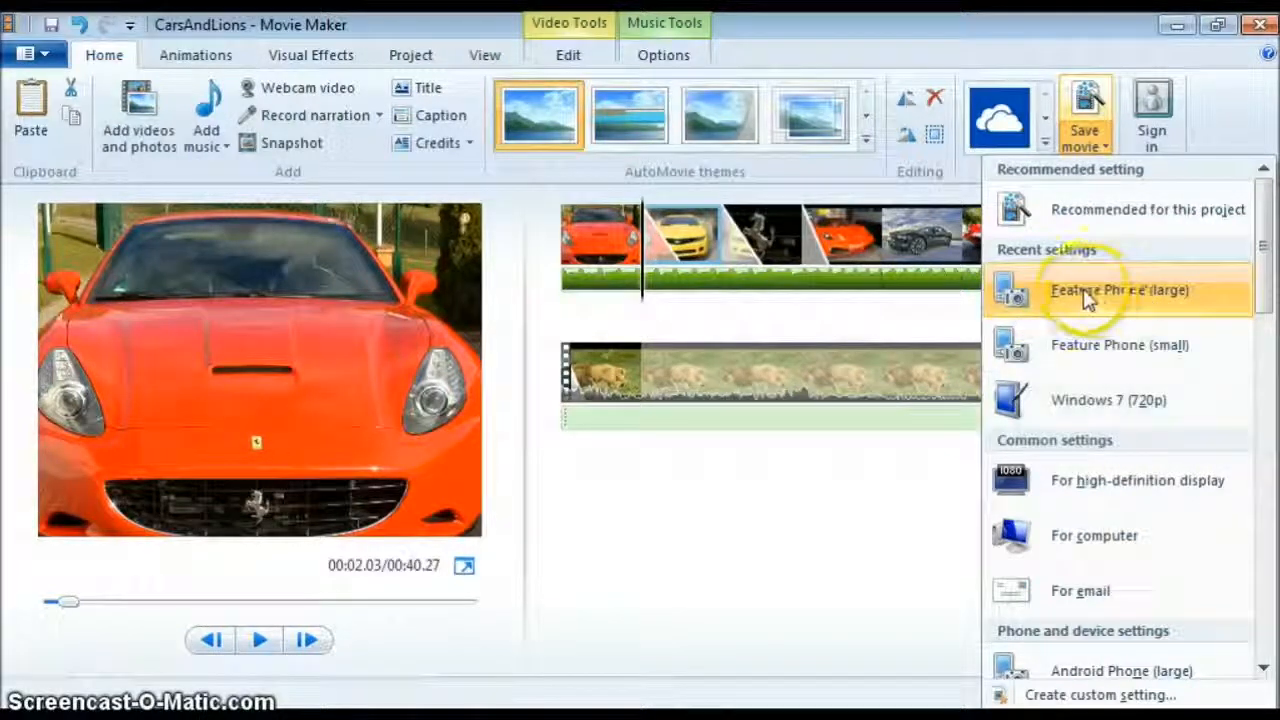
pyautogui.moveTo(1266, 277); pyautogui.dragTo(1270, 243)
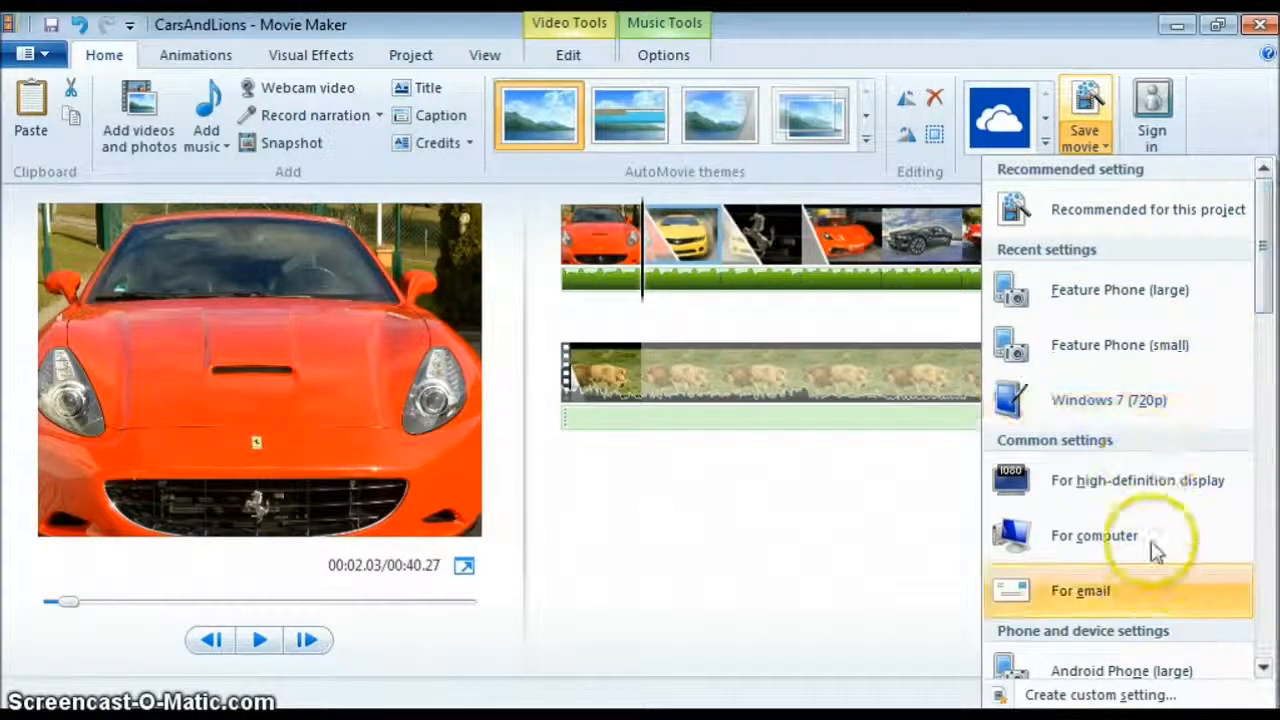
# Step: Try to save the movie with the Feature Phone (large) setting as CarsAndLions, an MPEG-4/H.264 video file, in the desktop's CarsAndLions folder
pyautogui.click(1150, 310)
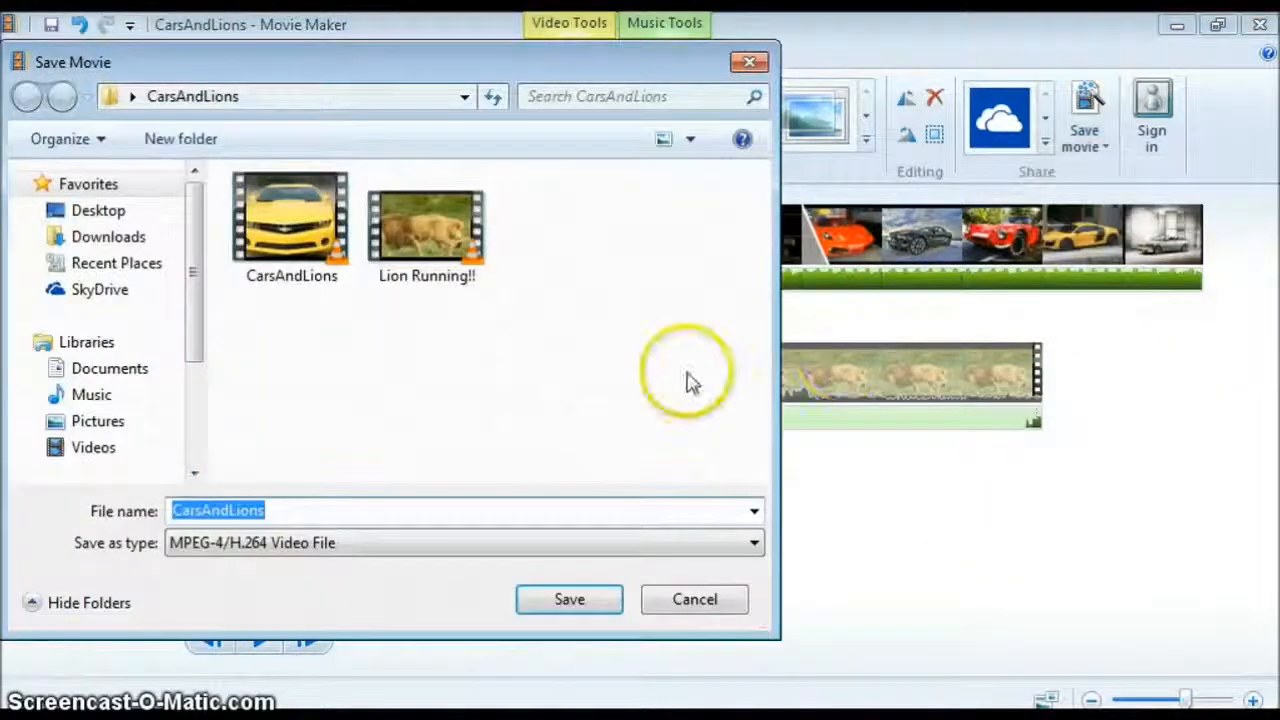
pyautogui.click(150, 212)
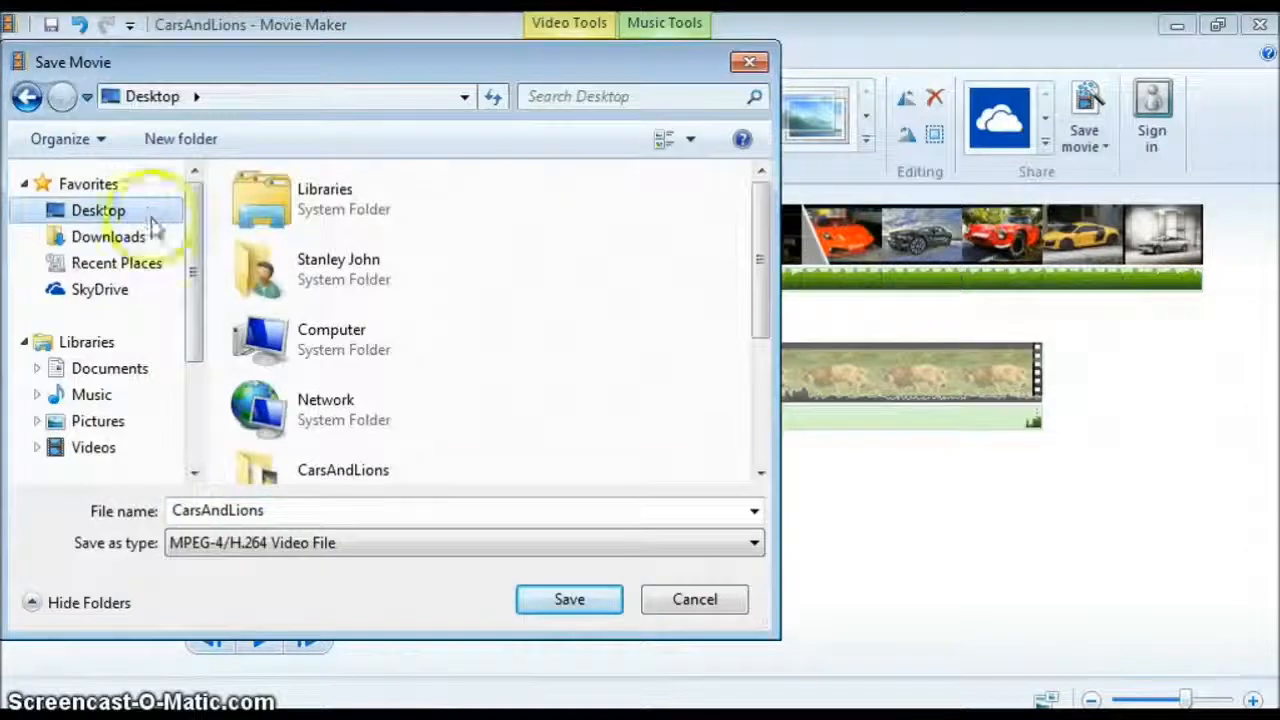
pyautogui.click(390, 477)
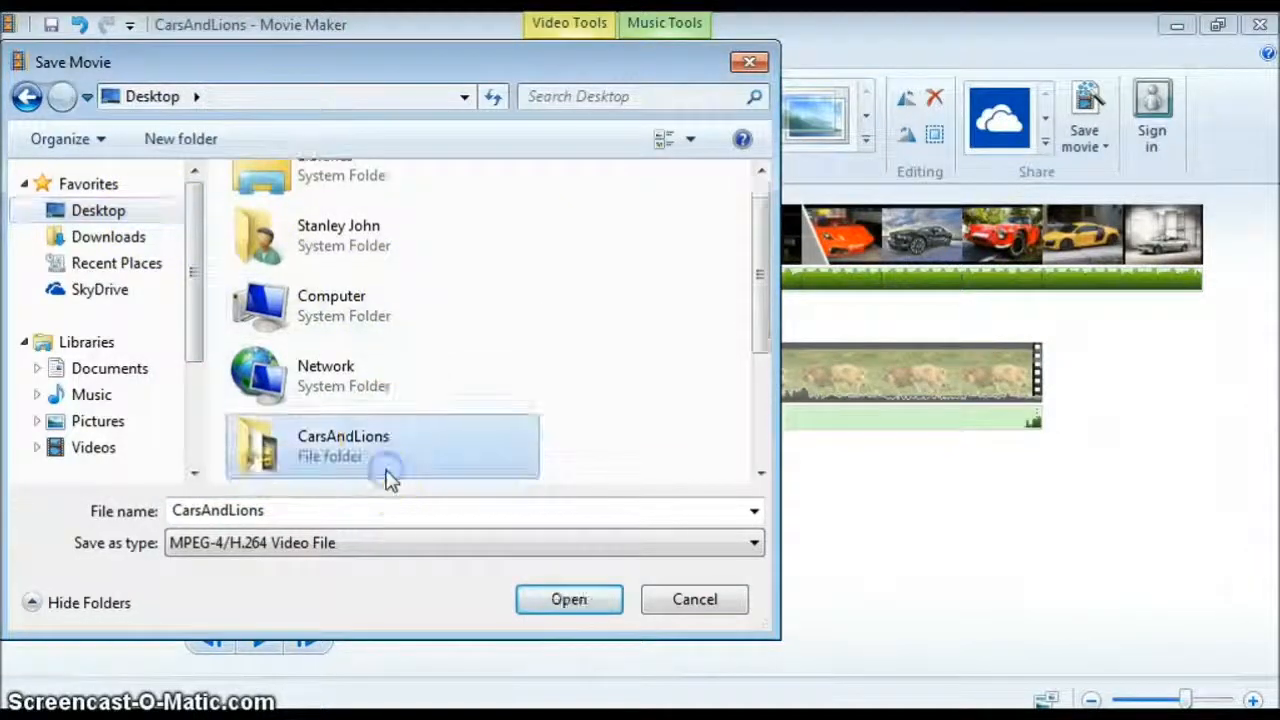
pyautogui.click(555, 608)
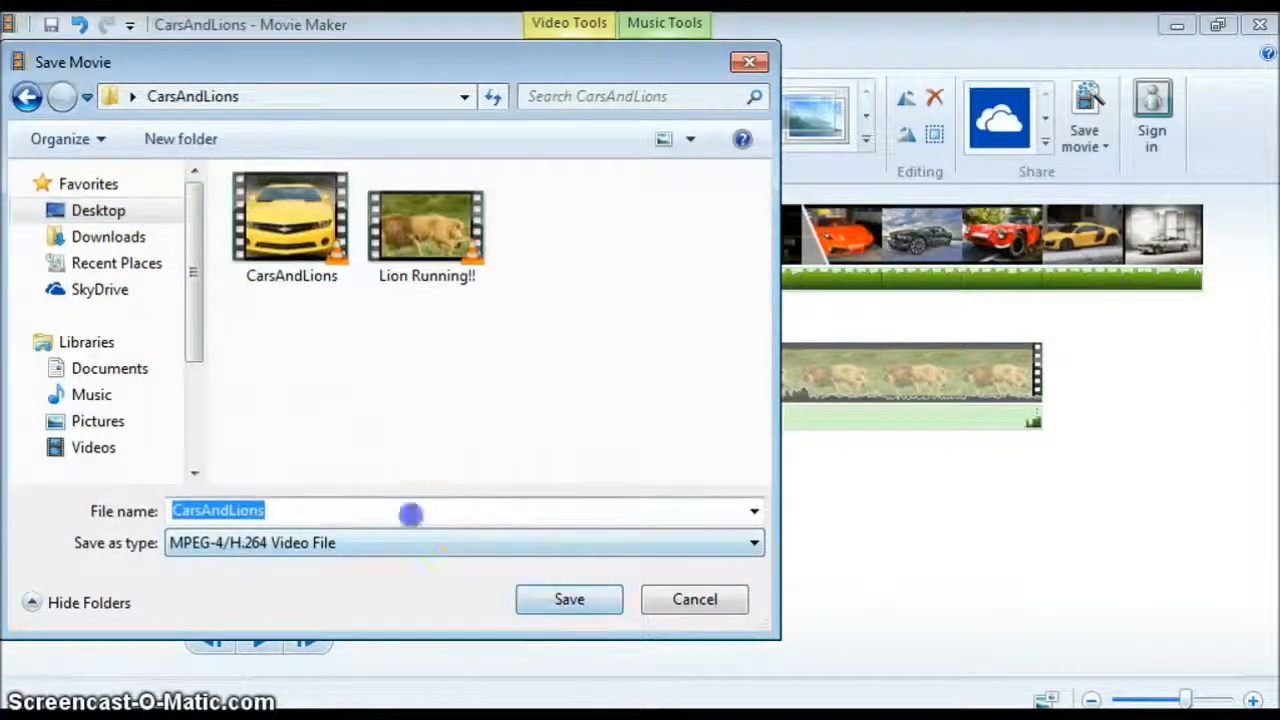
pyautogui.click(557, 601)
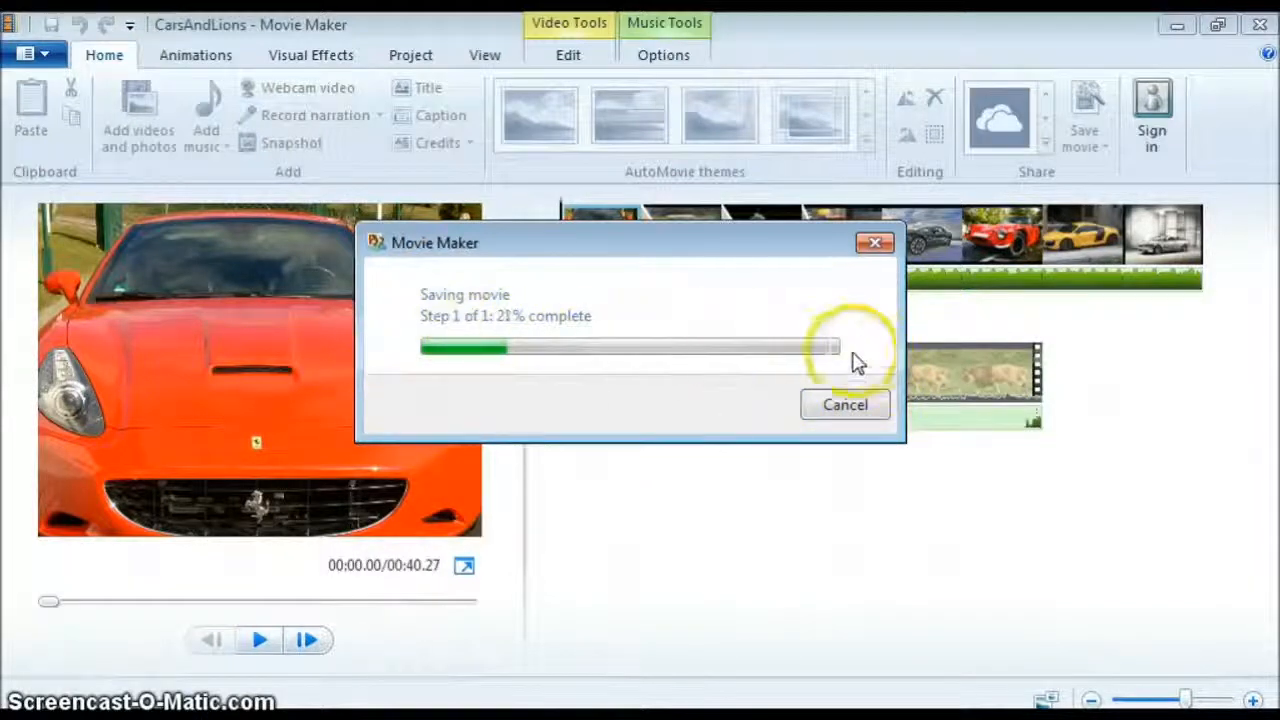
pyautogui.click(832, 405)
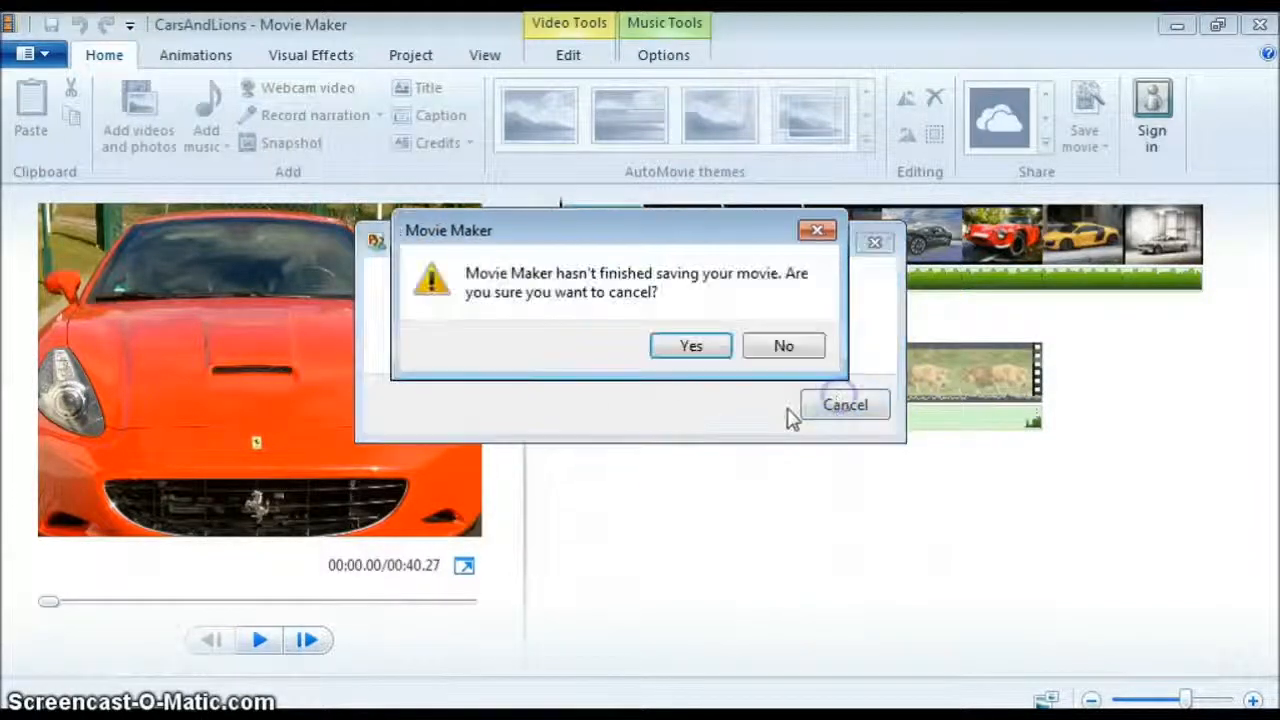
pyautogui.click(690, 352)
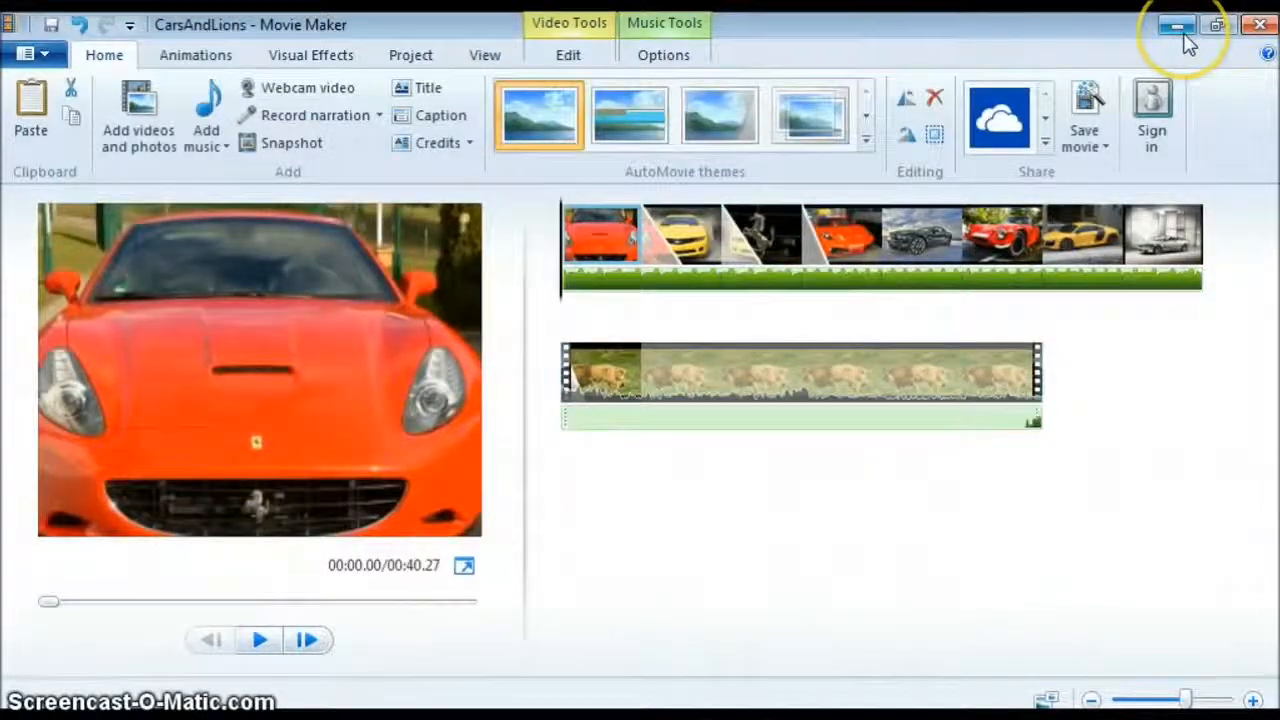
# Step: Switch to the desktop, open the CarsAndLions folder and inspect the details of the previously exported CarsAndLions movie
pyautogui.click(1180, 26)
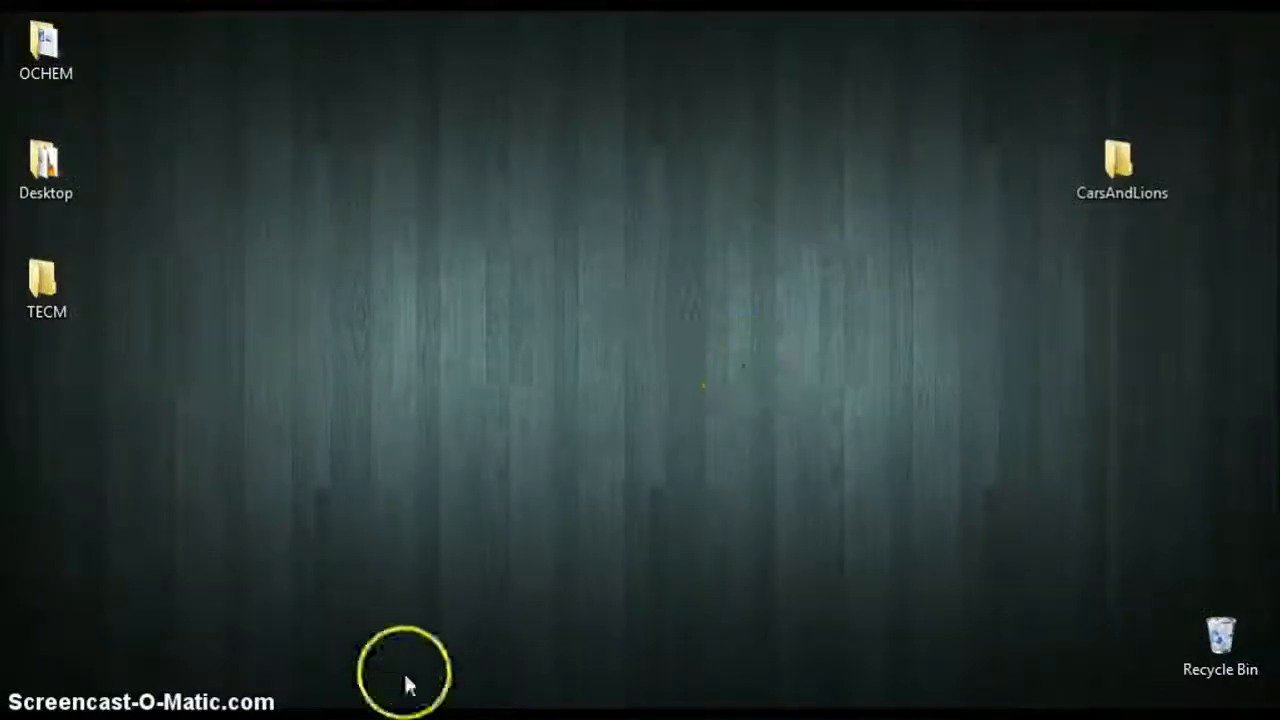
pyautogui.doubleClick(1133, 167)
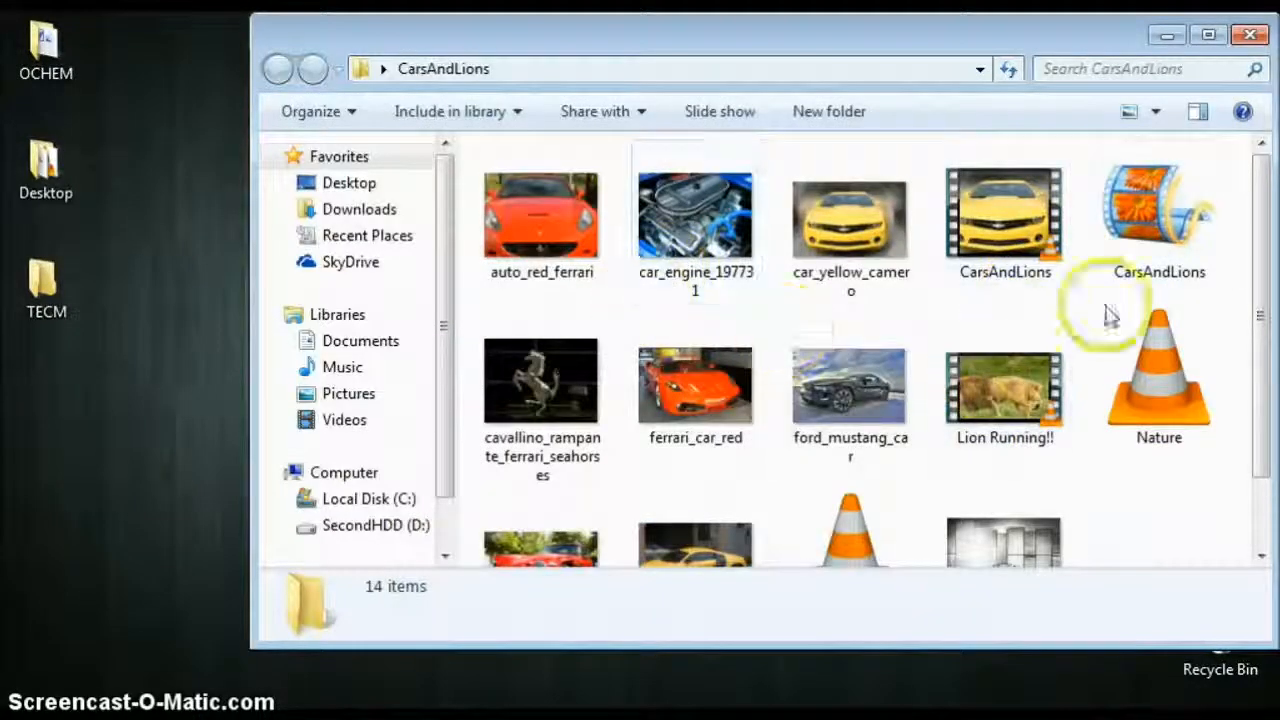
pyautogui.moveTo(1257, 277); pyautogui.dragTo(1209, 280)
pyautogui.click(960, 252)
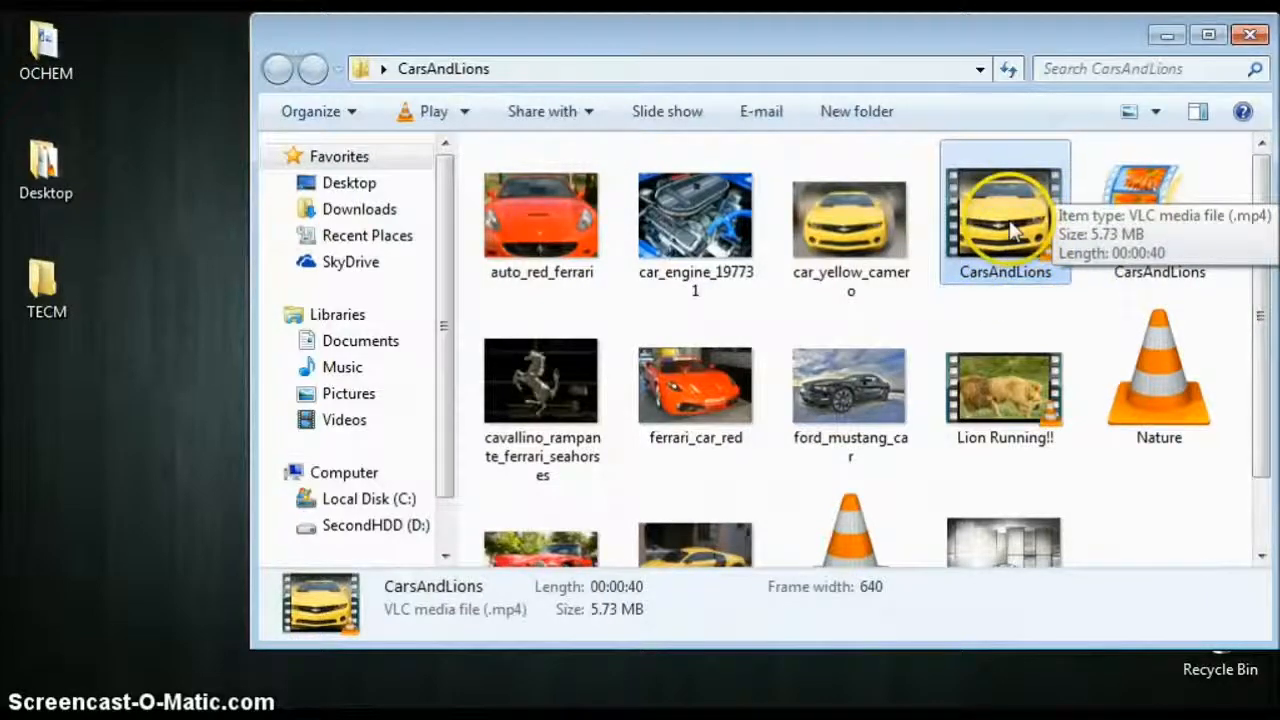
# Step: Play CarsAndLions.mp4 in VLC media player to check the exported movie, and close the player and the folder
pyautogui.doubleClick(1012, 230)
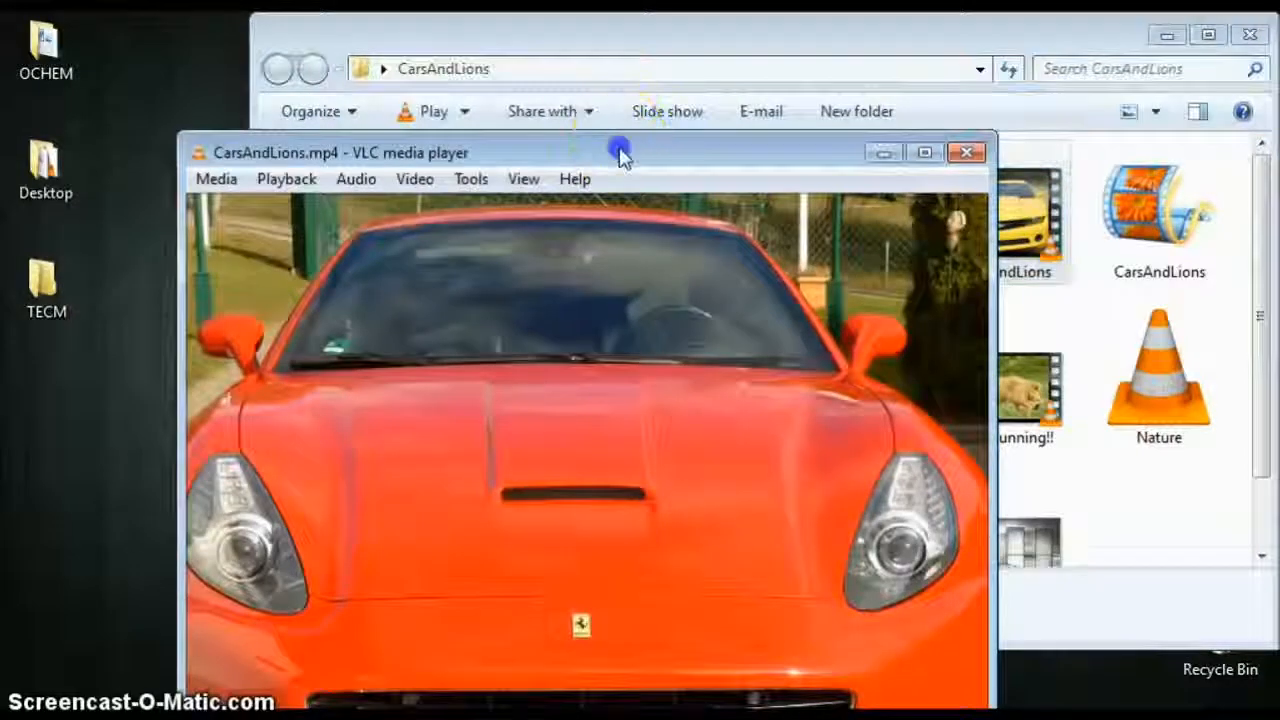
pyautogui.moveTo(617, 149); pyautogui.dragTo(605, 15)
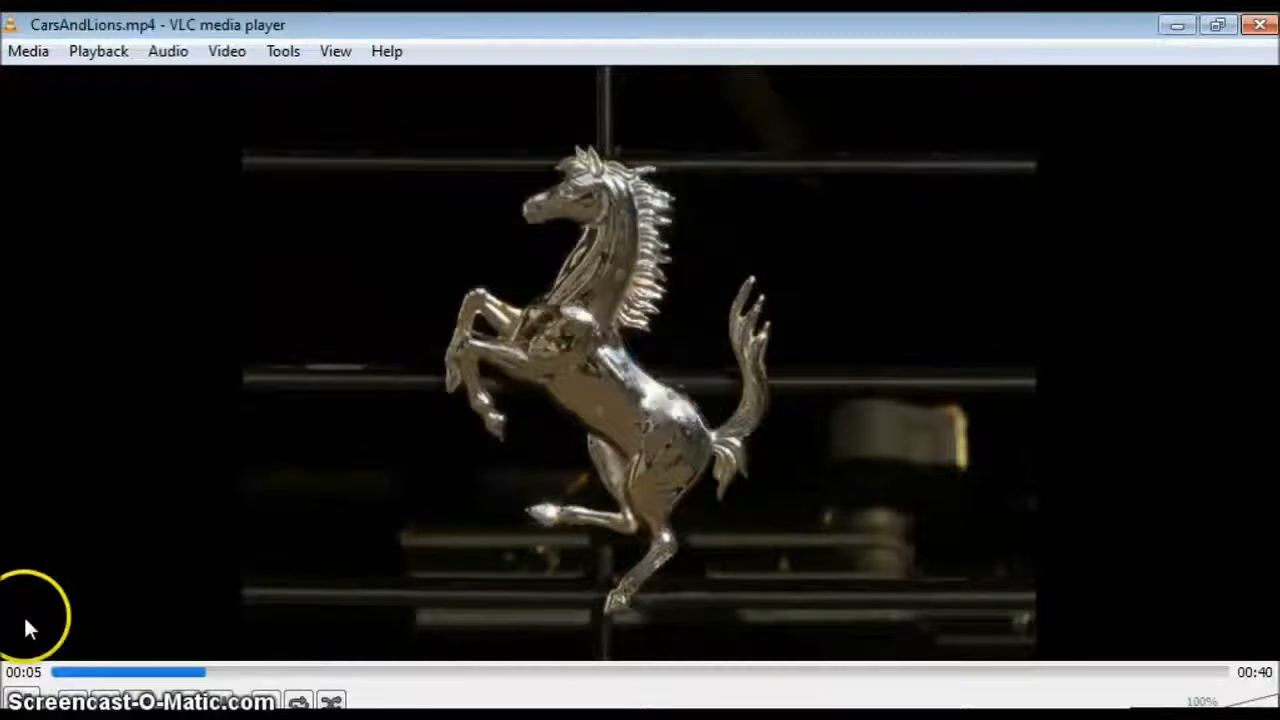
pyautogui.click(1258, 25)
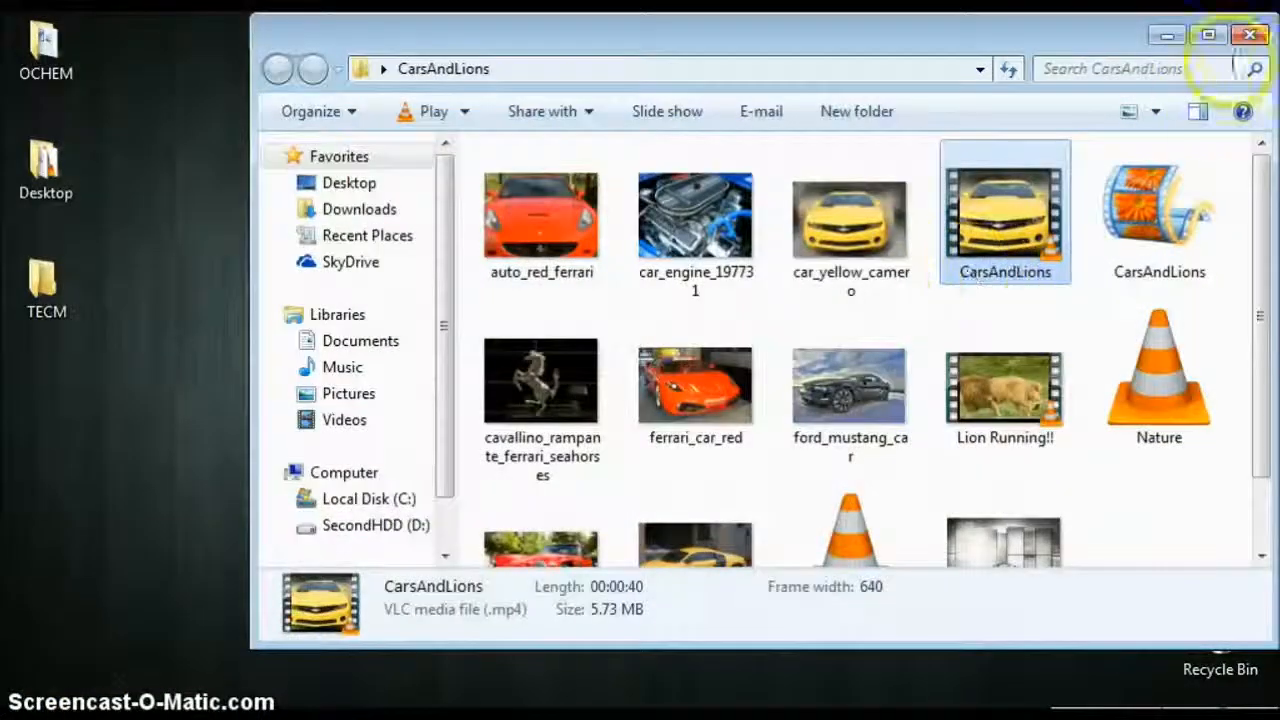
pyautogui.moveTo(1045, 52); pyautogui.dragTo(964, 50)
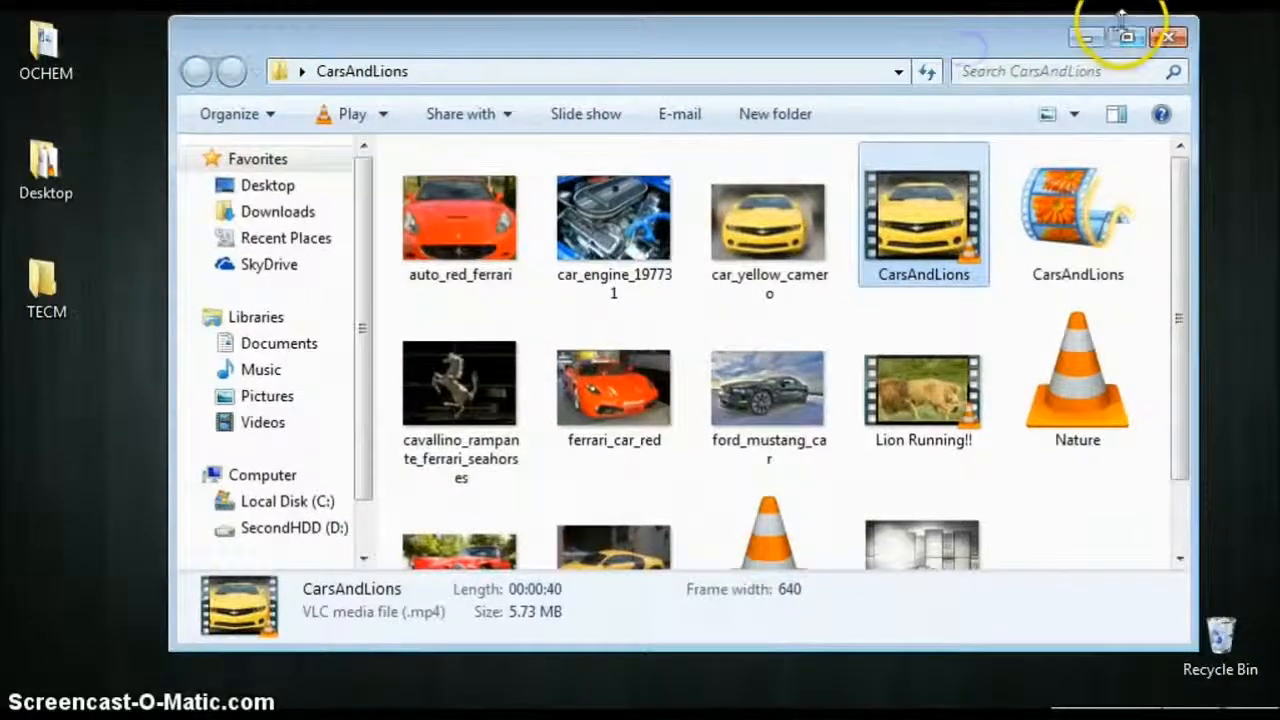
pyautogui.click(1168, 37)
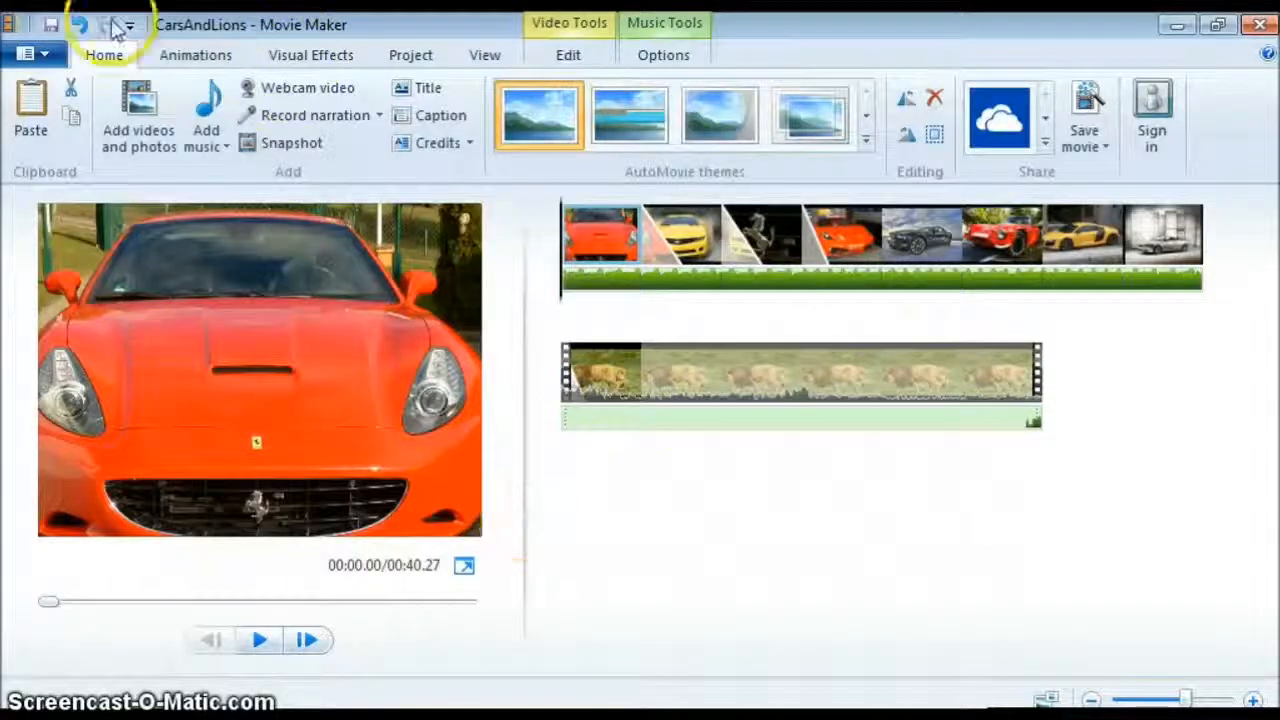
pyautogui.click(183, 52)
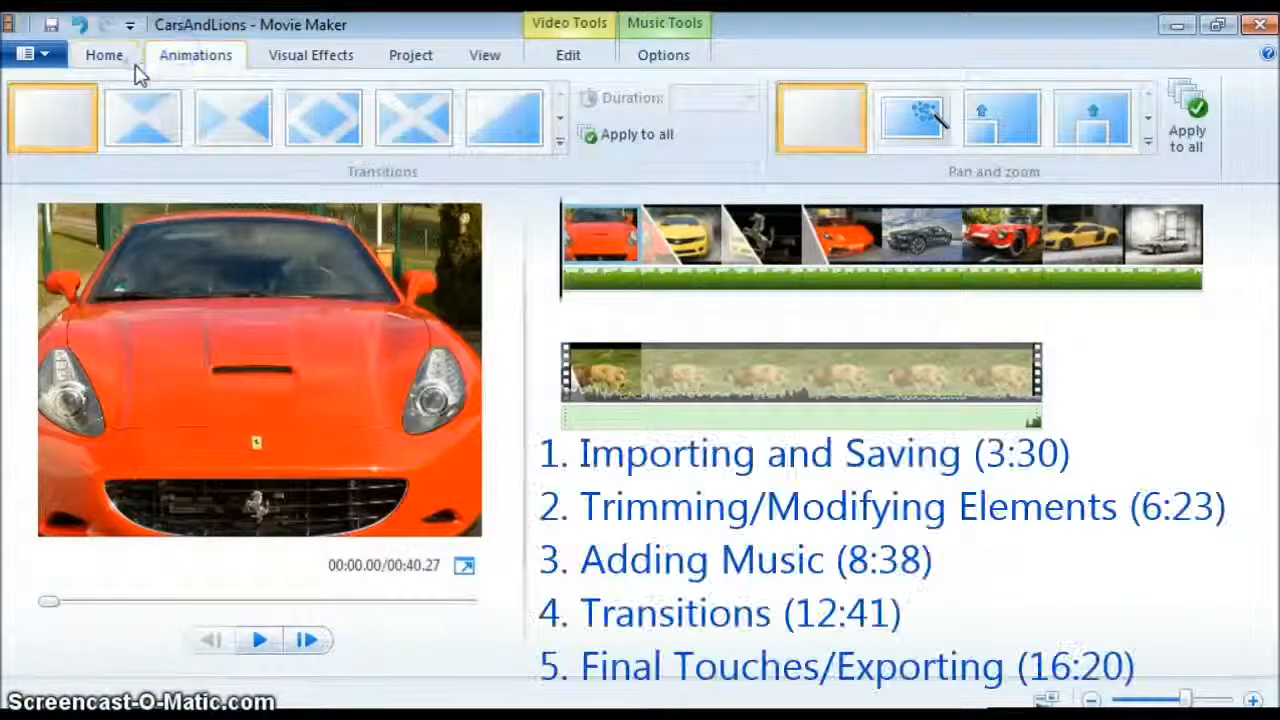
pyautogui.click(110, 56)
pyautogui.click(276, 57)
pyautogui.click(497, 58)
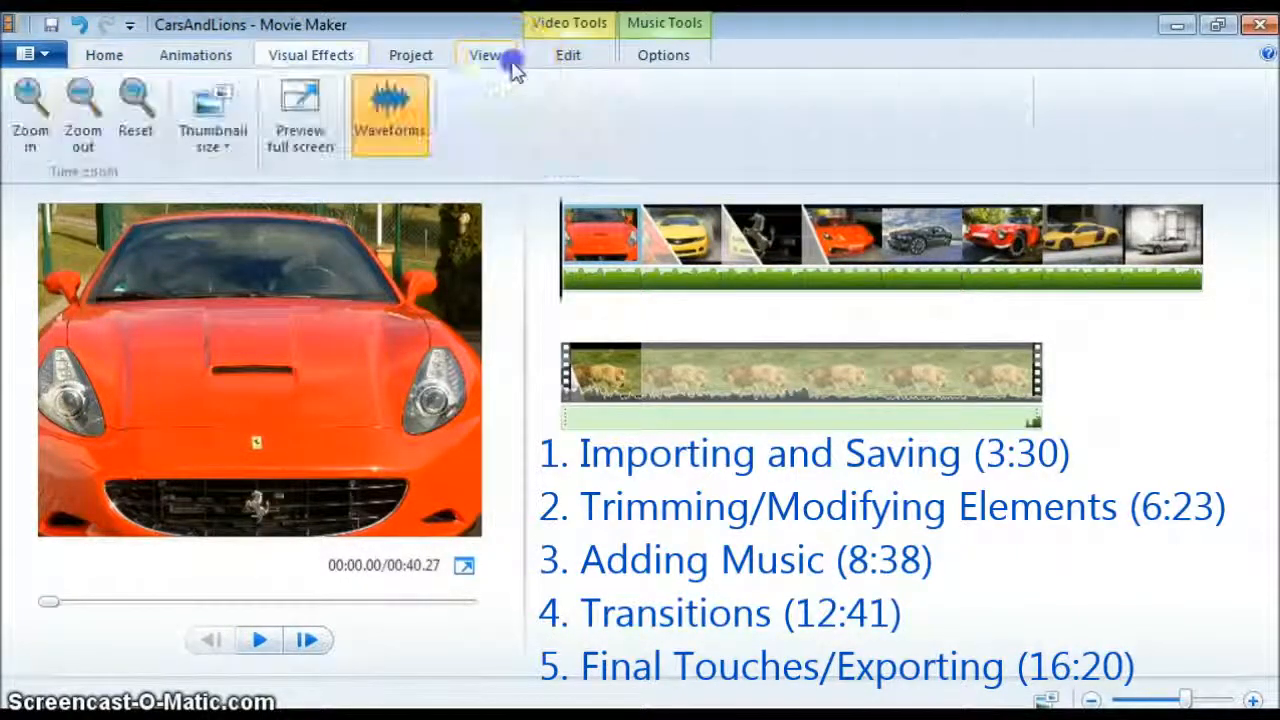
pyautogui.click(112, 58)
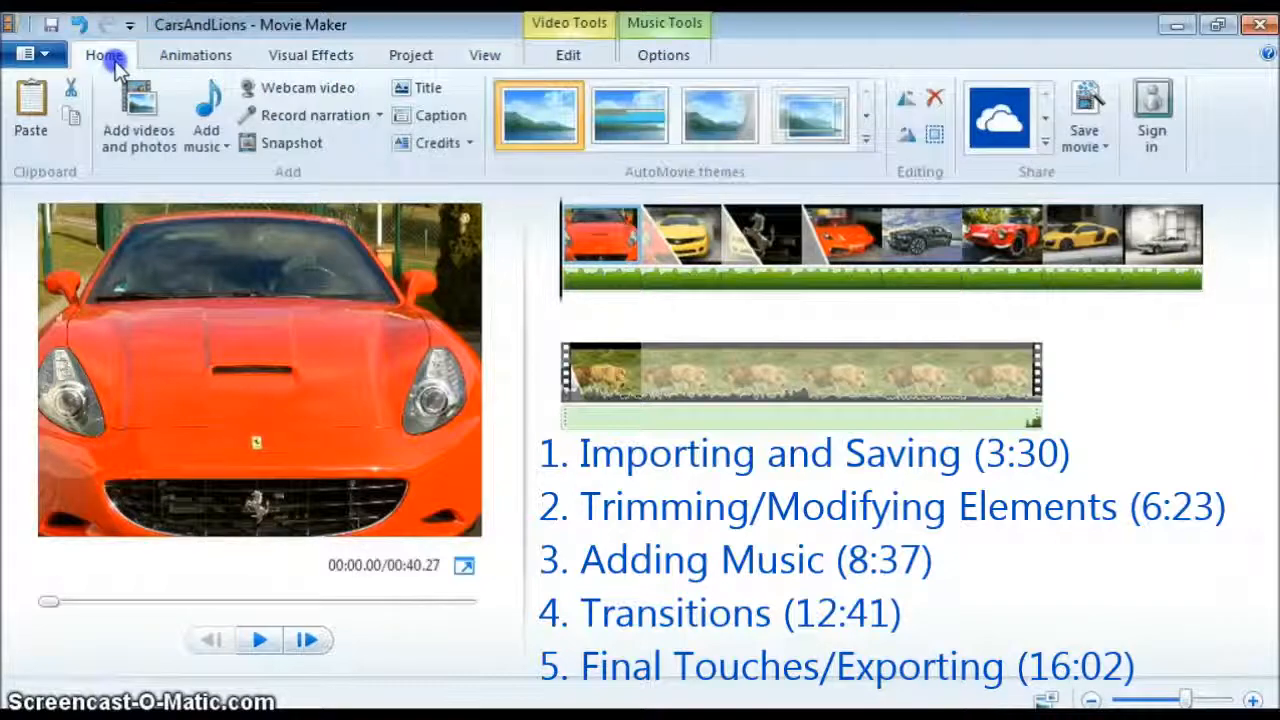